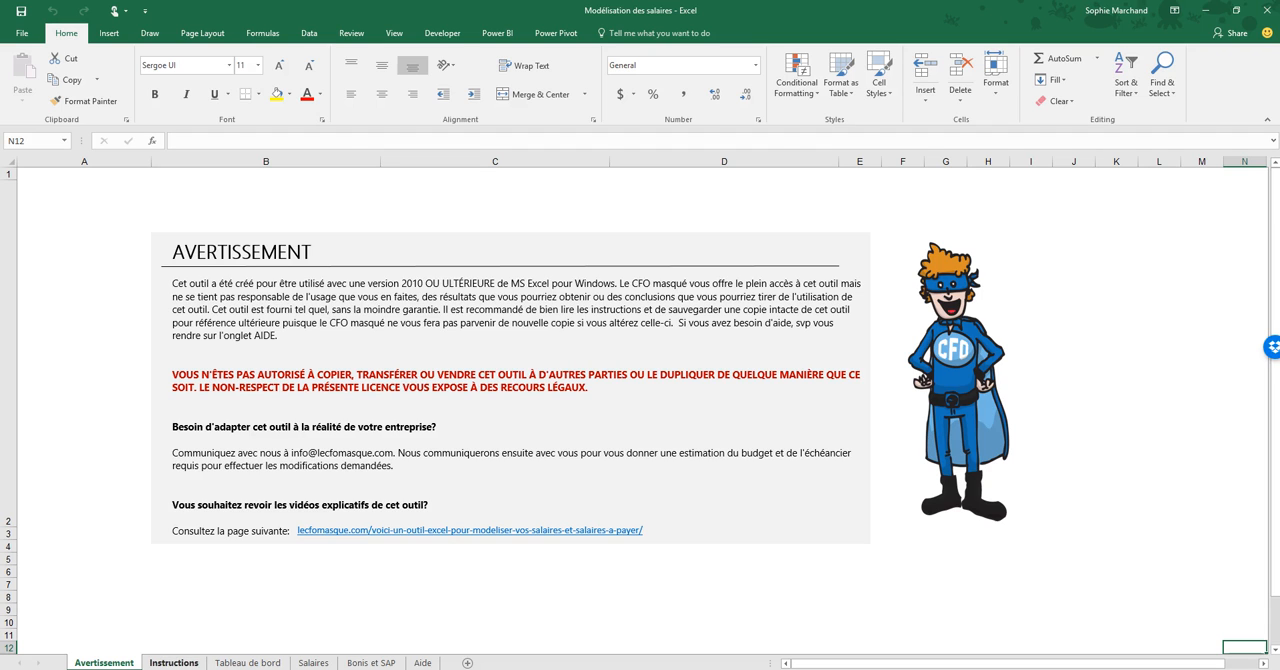
# - Read through the Instructions sheet from the general note to the fourth step and return to its beginning
pyautogui.click(173, 663)
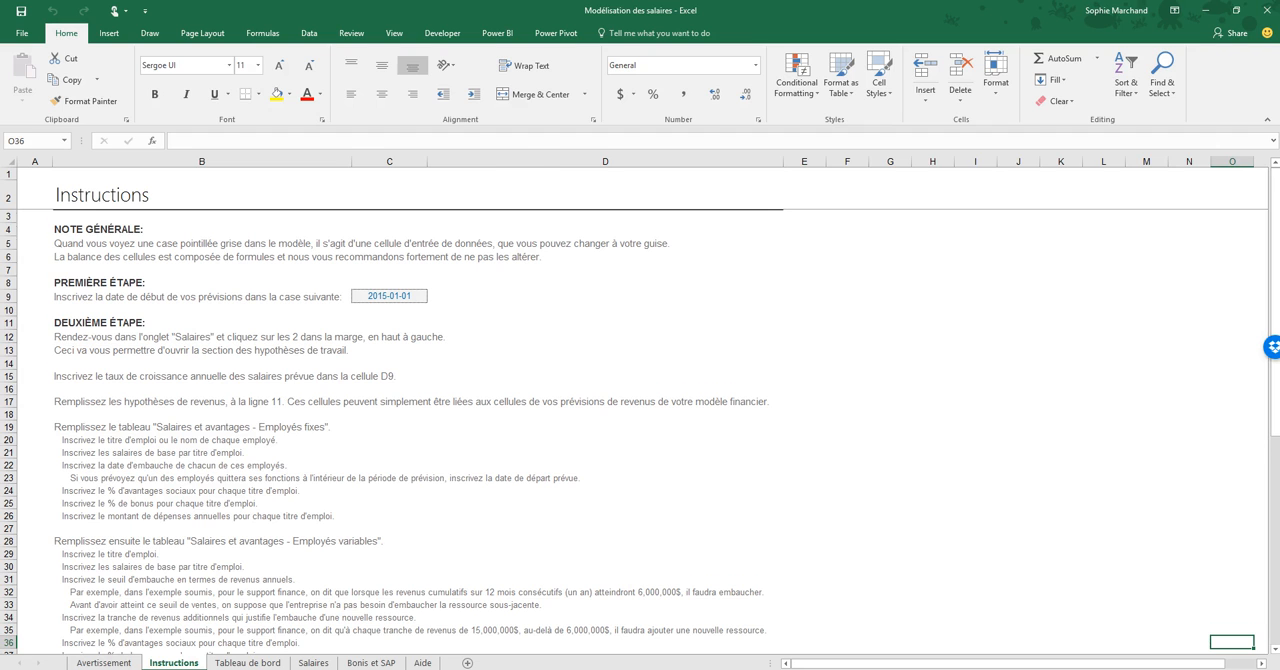
pyautogui.scroll(-8, 640, 410)
pyautogui.scroll(-4, 640, 410)
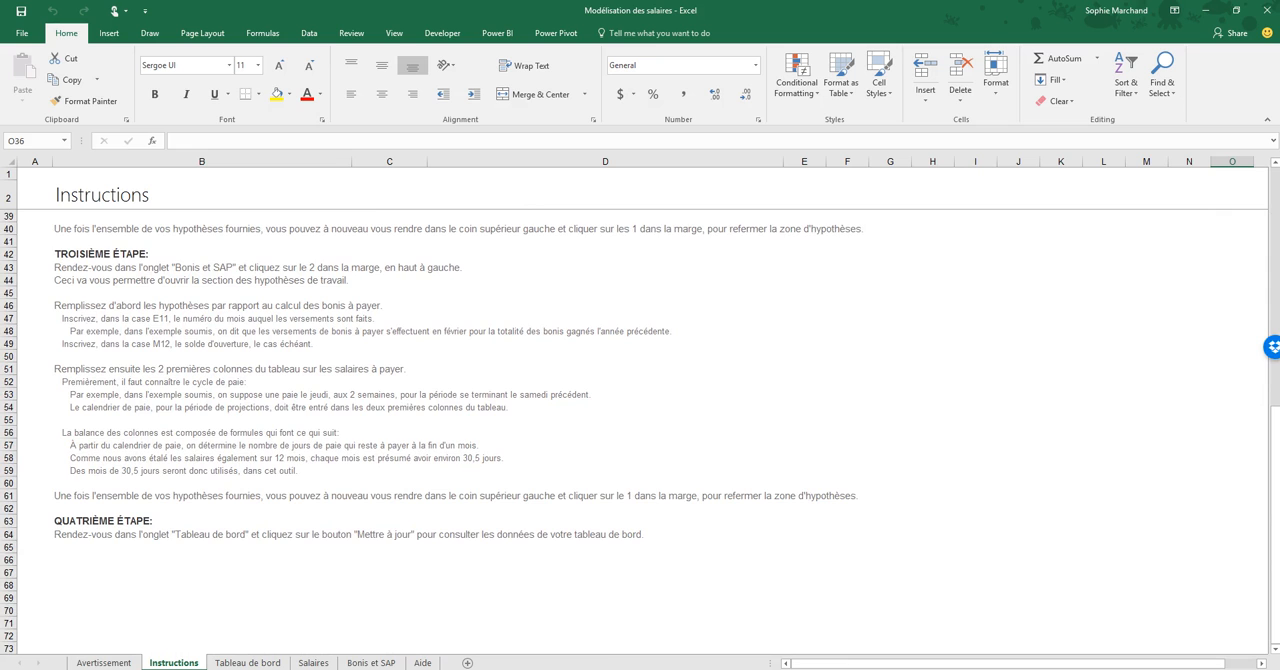
pyautogui.scroll(9, 640, 430)
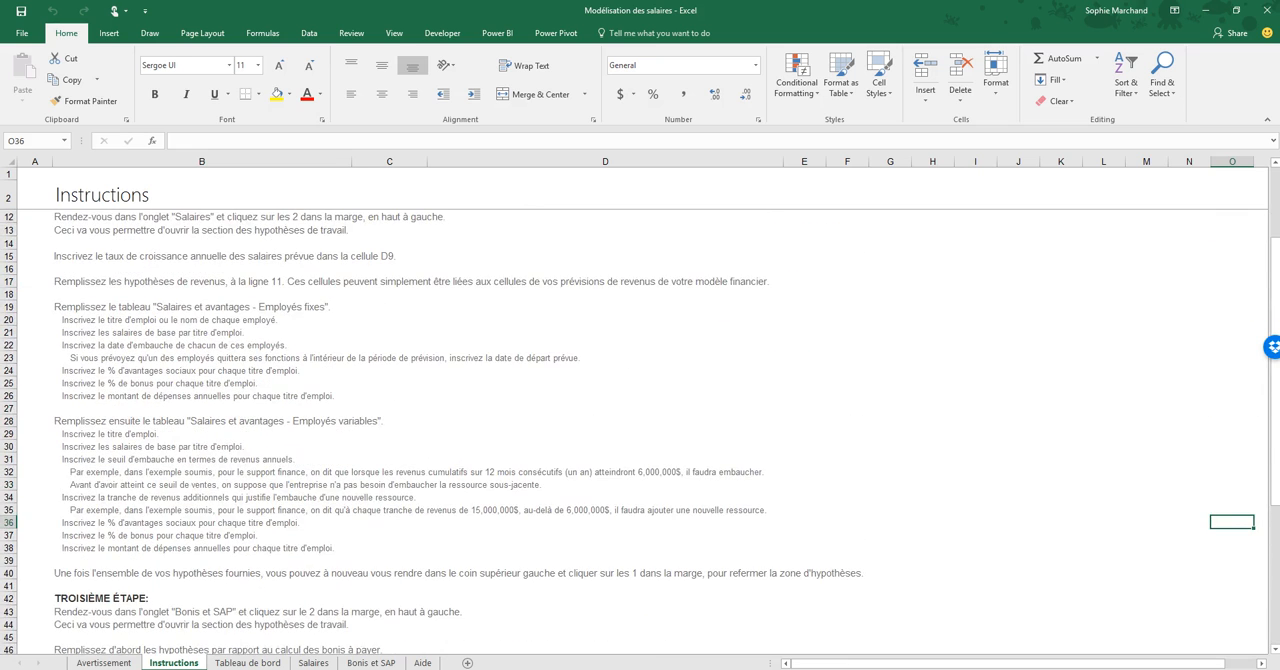
pyautogui.scroll(3, 640, 430)
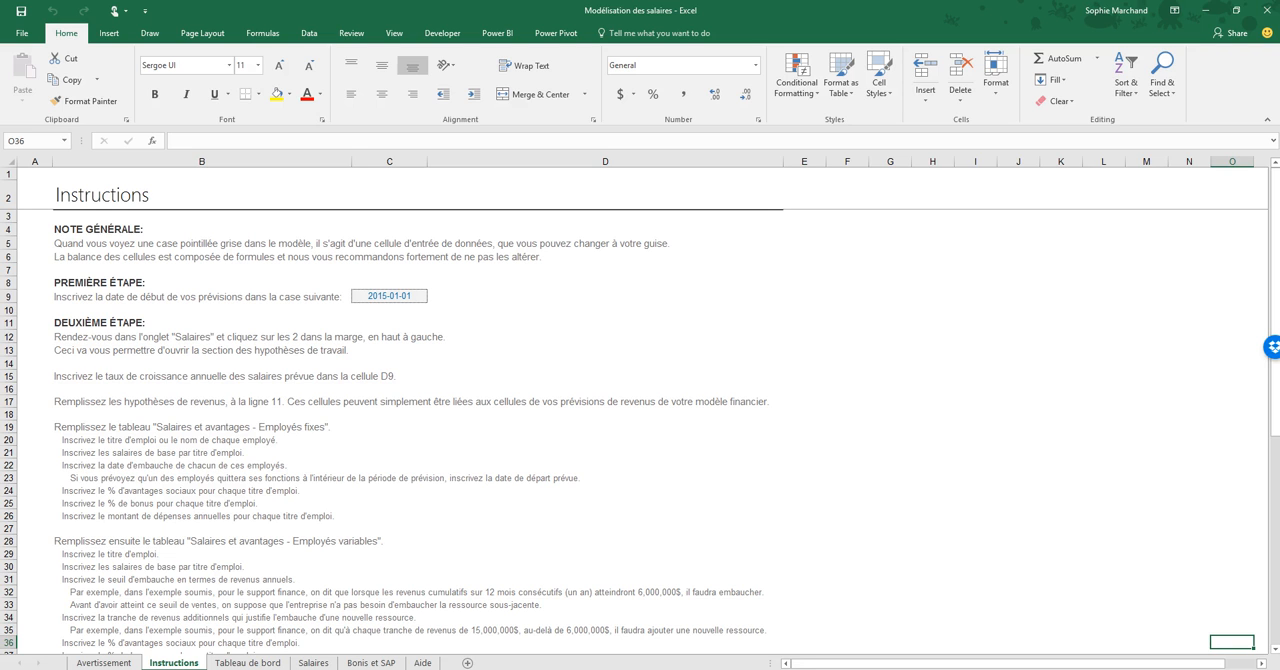
# - Look over the Aide, Tableau de bord, Salaires and Bonis et SAP sheets in turn
pyautogui.click(422, 663)
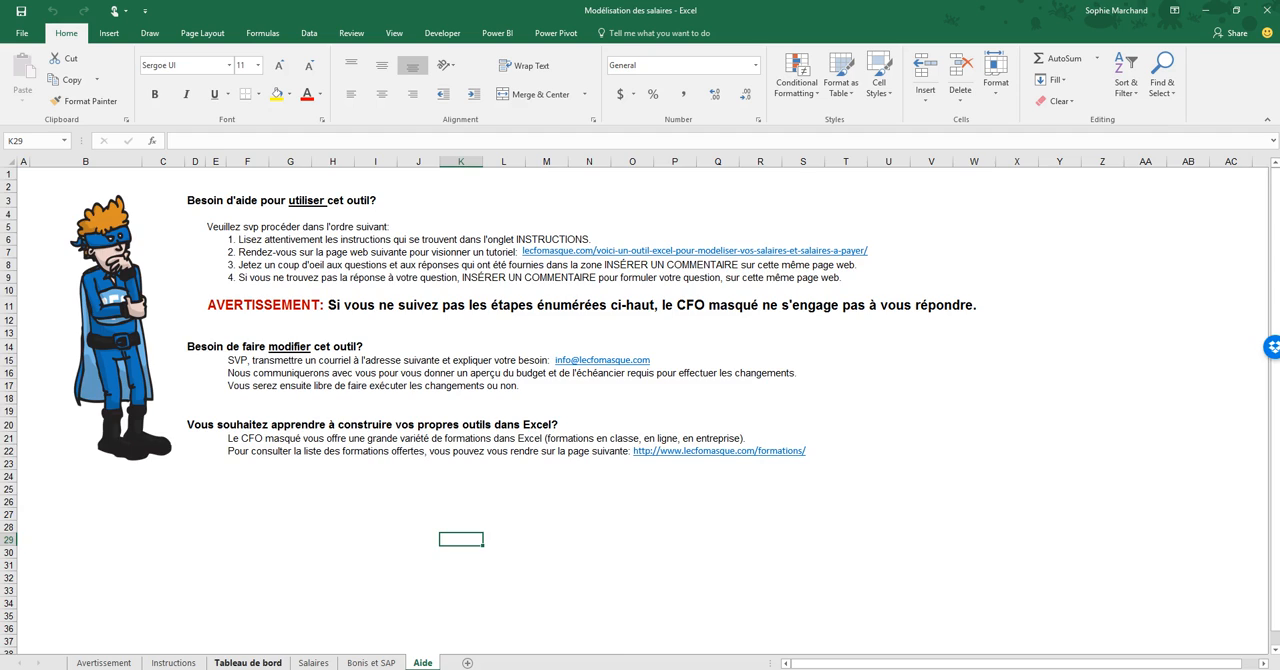
pyautogui.click(247, 663)
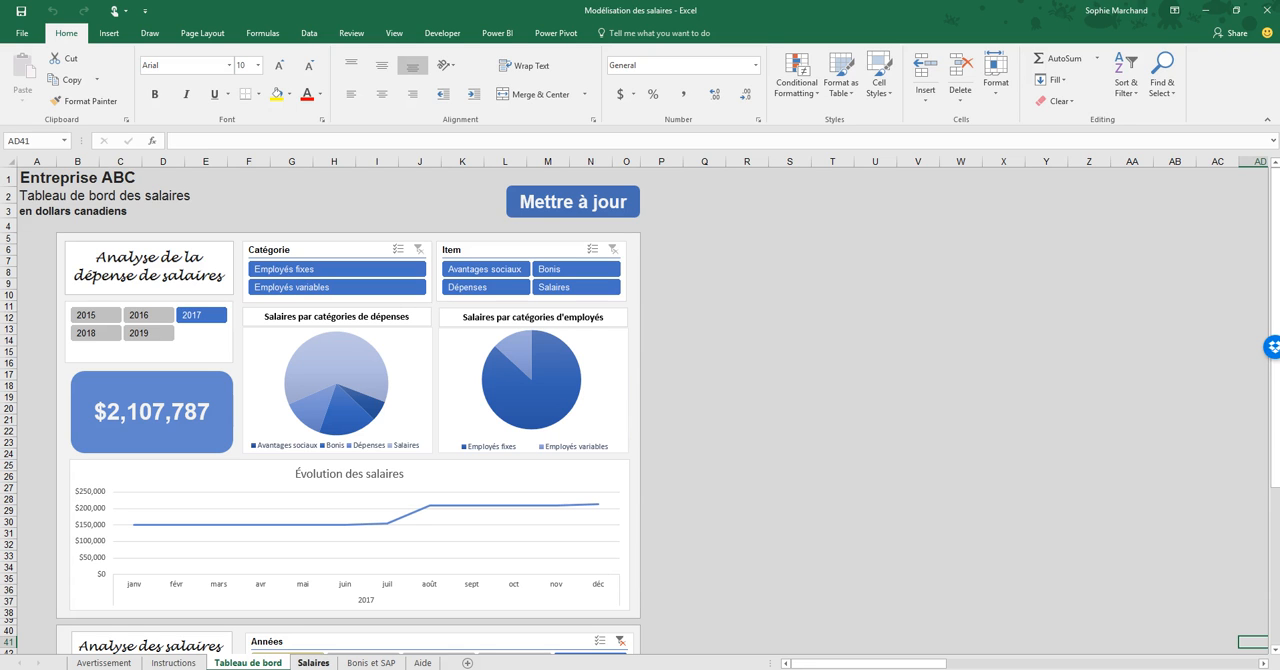
pyautogui.click(313, 663)
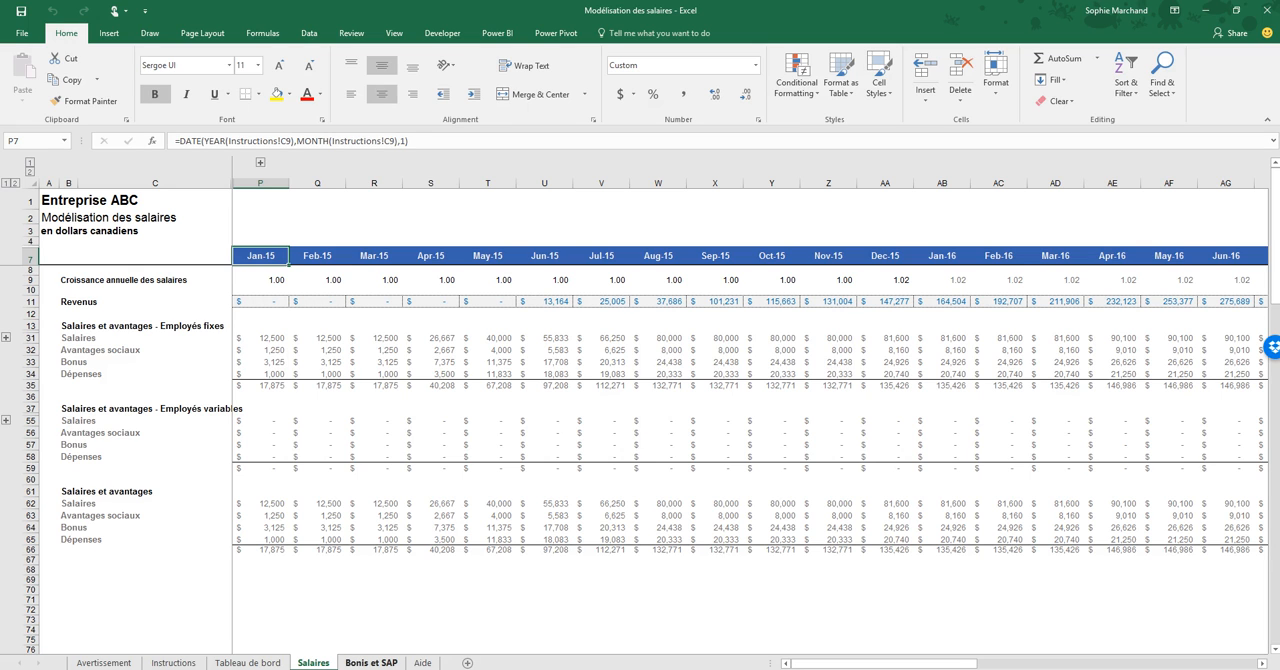
pyautogui.click(371, 663)
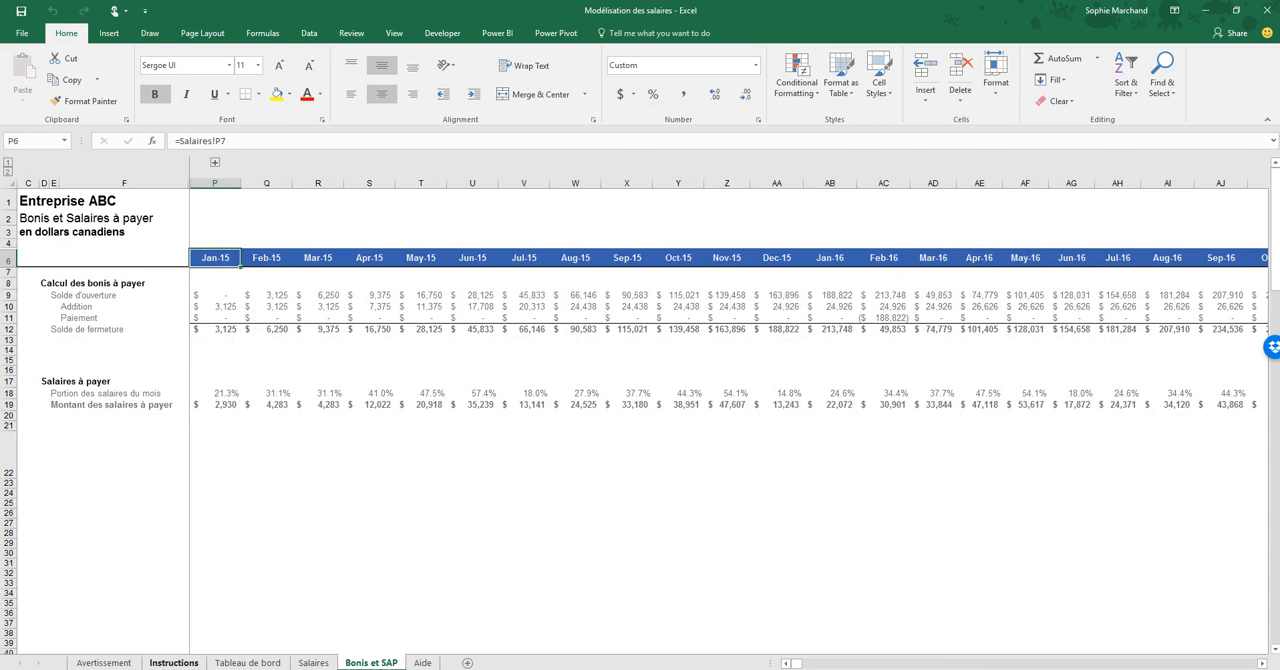
# - Select the forecast start date cell C9 on the Instructions sheet
pyautogui.click(174, 663)
pyautogui.click(389, 296)
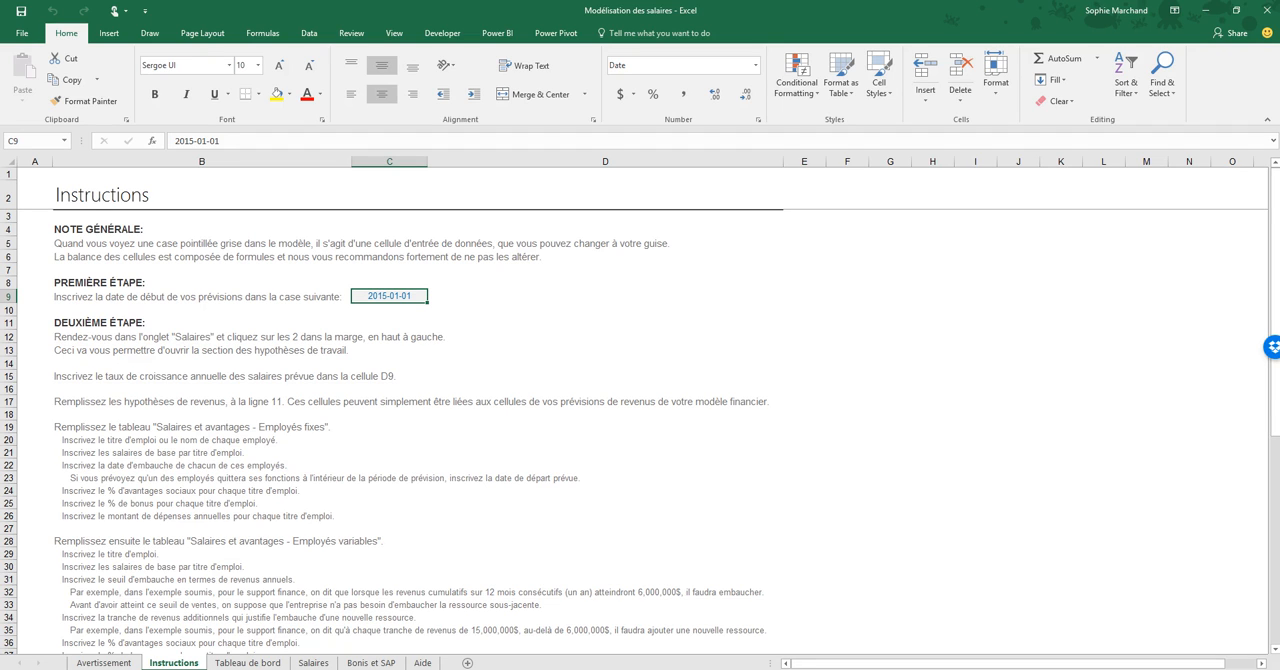
# - On the Salaires sheet, expand the grouped assumption columns and rows and collapse them again
pyautogui.click(313, 663)
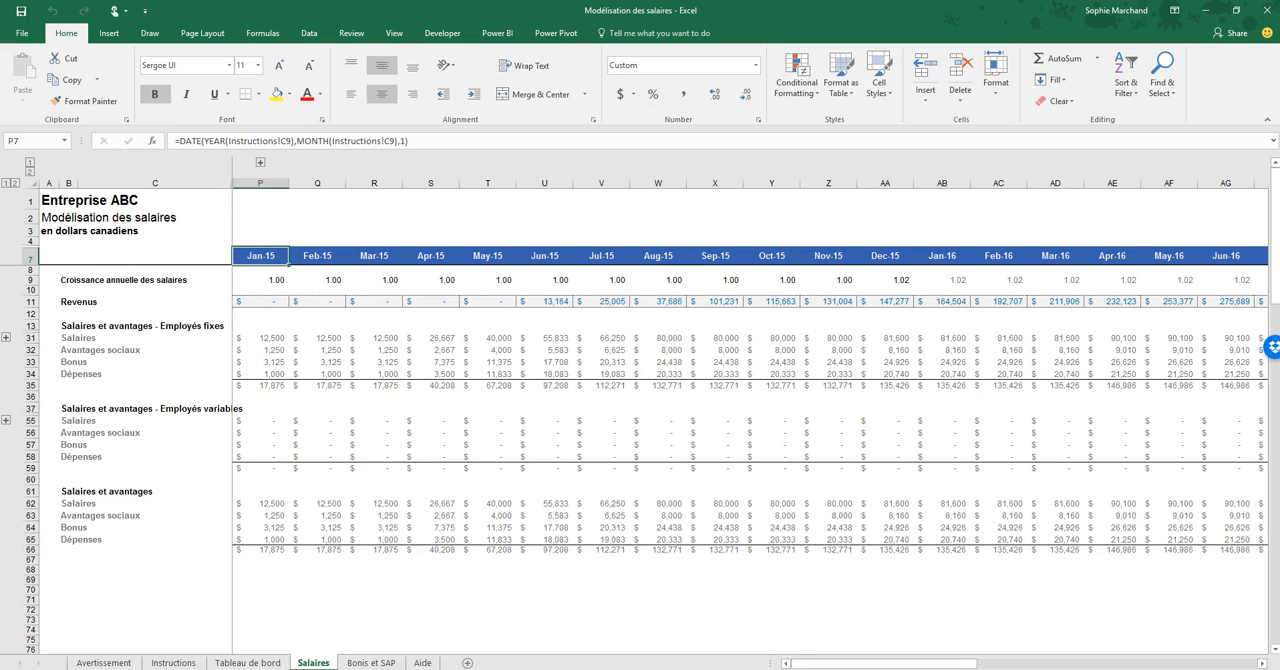
pyautogui.click(260, 162)
pyautogui.click(15, 183)
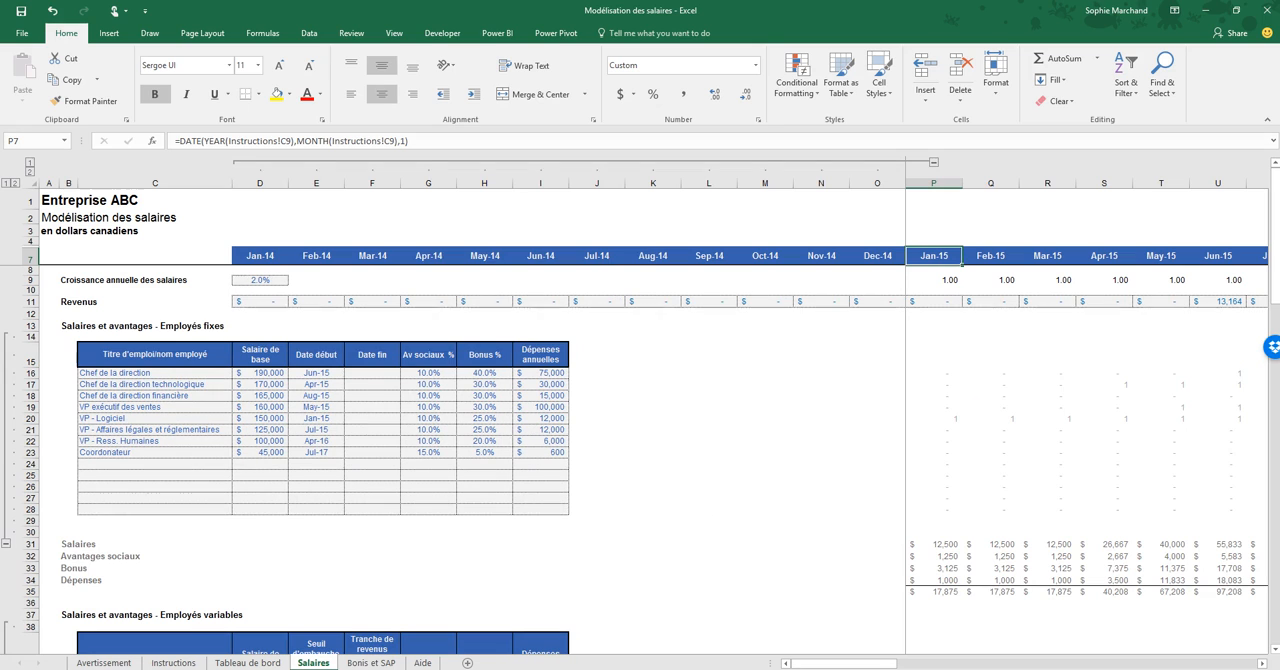
pyautogui.click(30, 162)
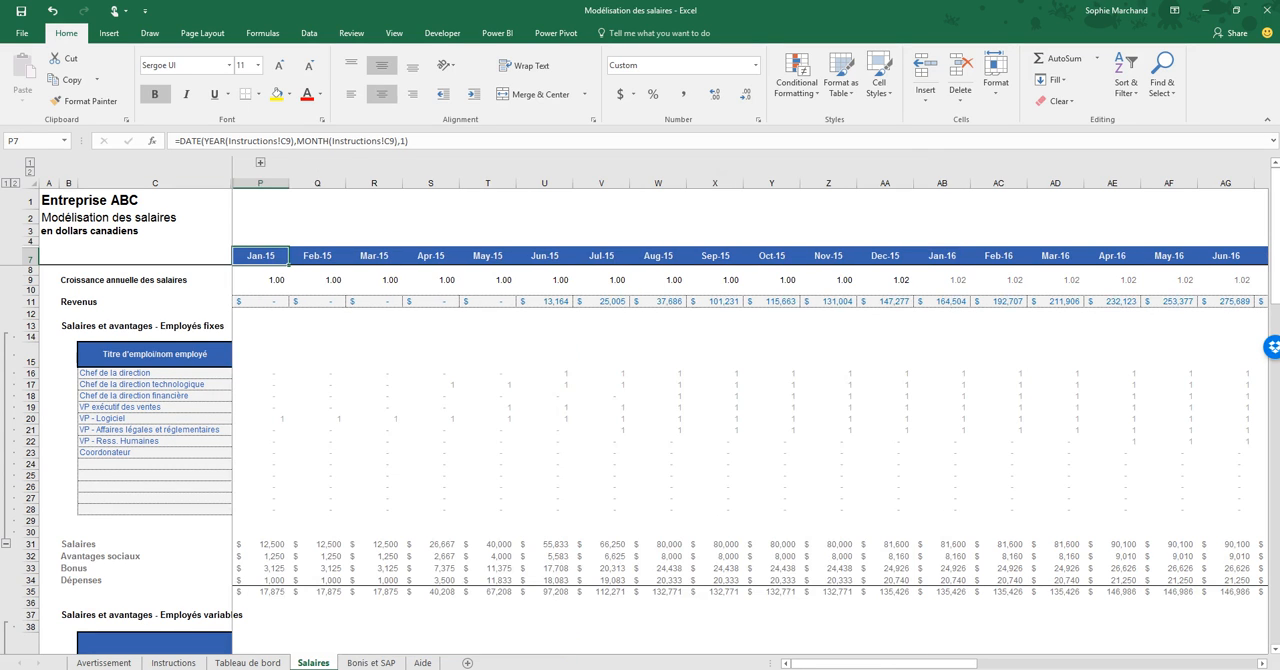
pyautogui.click(6, 183)
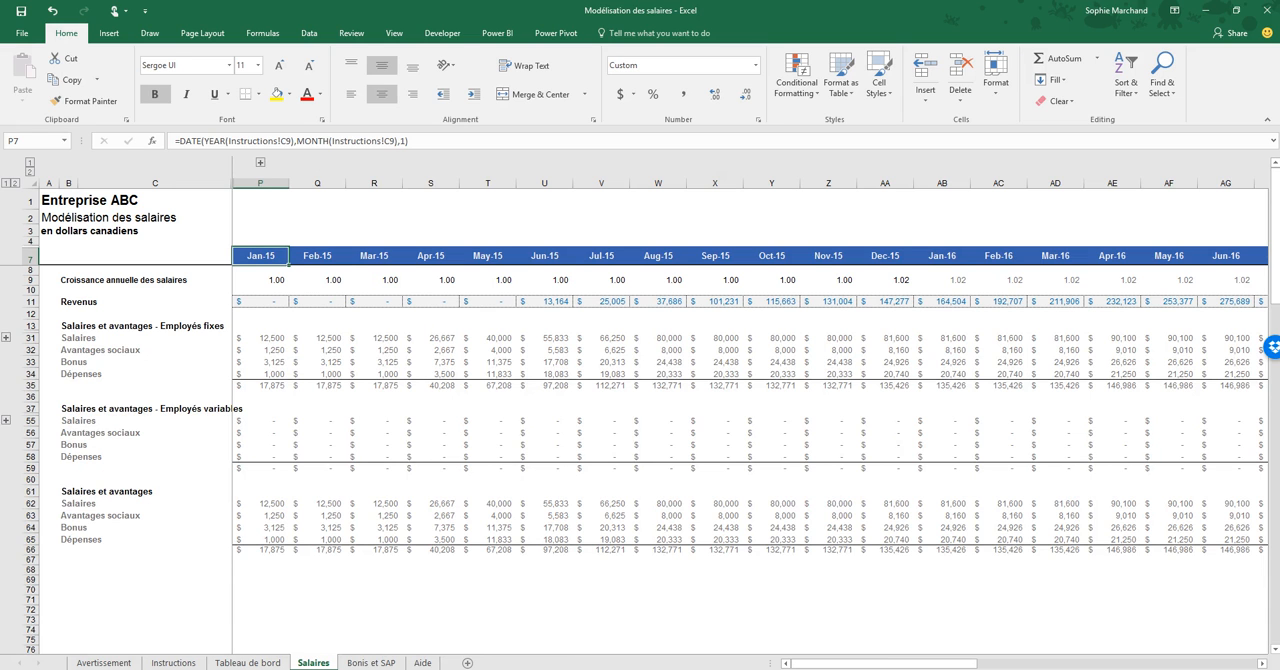
# - Expand the grouped columns D to O and the grouped employee table rows on the Salaires sheet
pyautogui.moveTo(884, 664)
pyautogui.mouseDown()
pyautogui.moveTo(1080, 664)
pyautogui.moveTo(883, 664)
pyautogui.mouseUp()
pyautogui.click(260, 162)
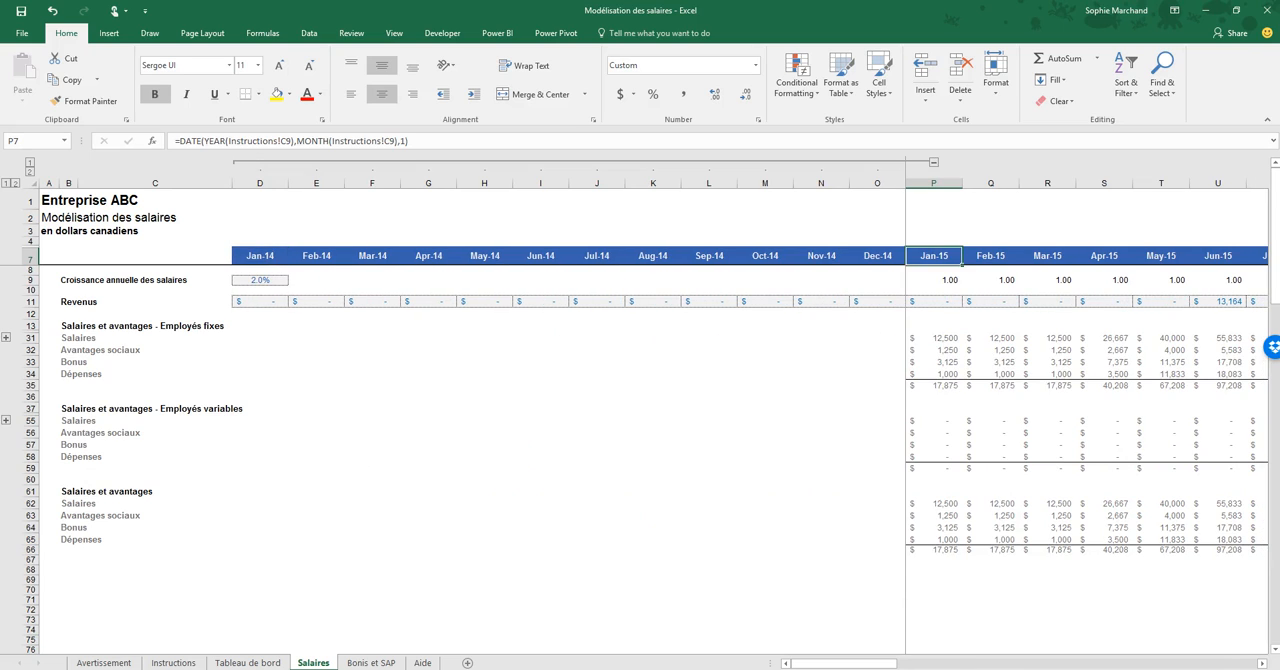
pyautogui.click(15, 183)
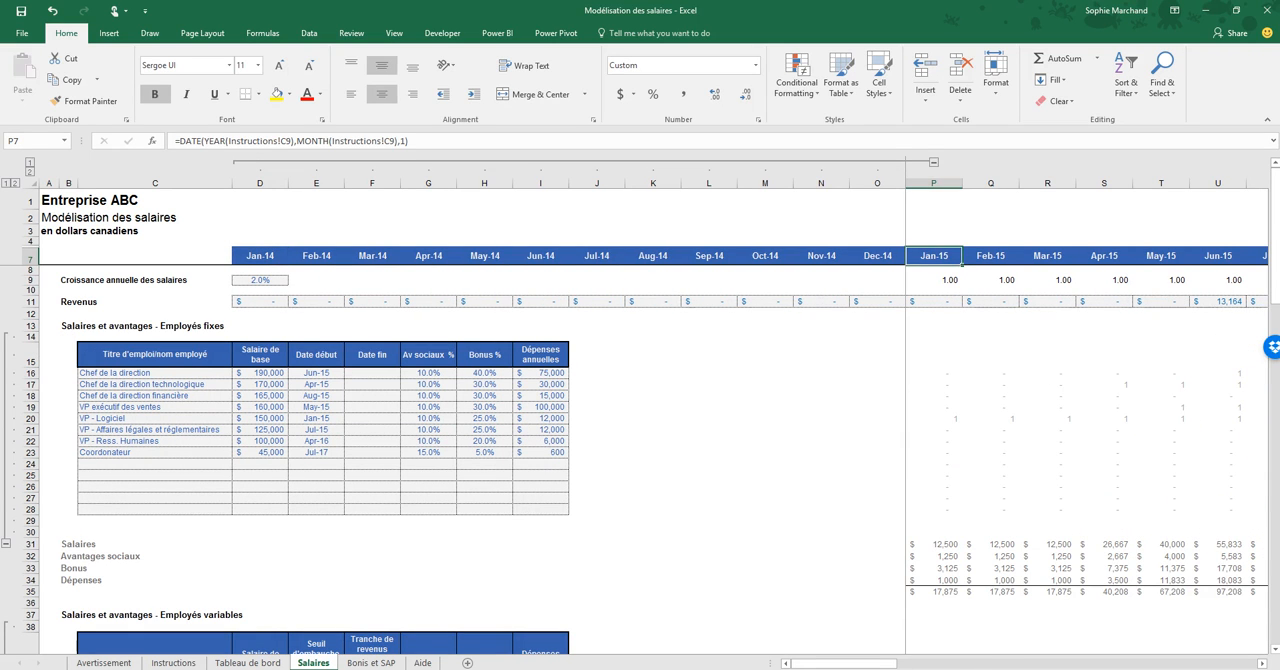
# - Select the annual salary growth rate input in cell D9
pyautogui.click(75, 281)
pyautogui.press('Right')
pyautogui.press('Right')
pyautogui.press('Right')
pyautogui.press('Left')
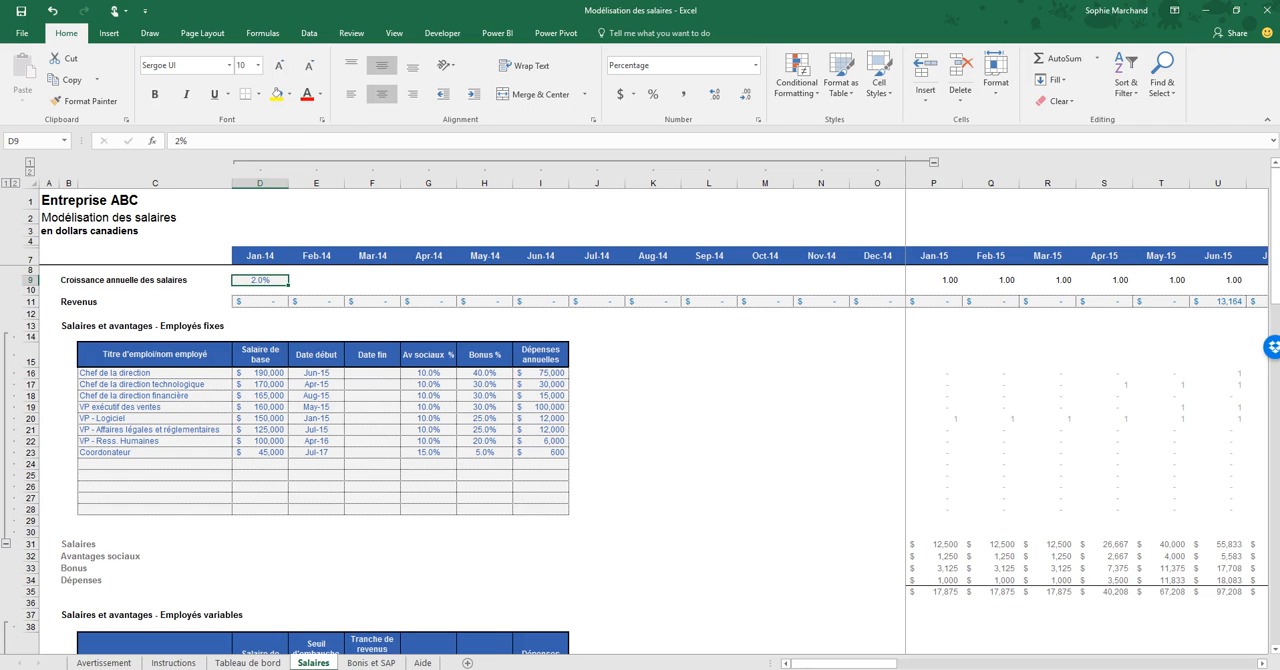
# - Inspect the Jan-15 header formula in P7 and select the 2014 revenue inputs D11:O11
pyautogui.press('Down')
pyautogui.press('Down')
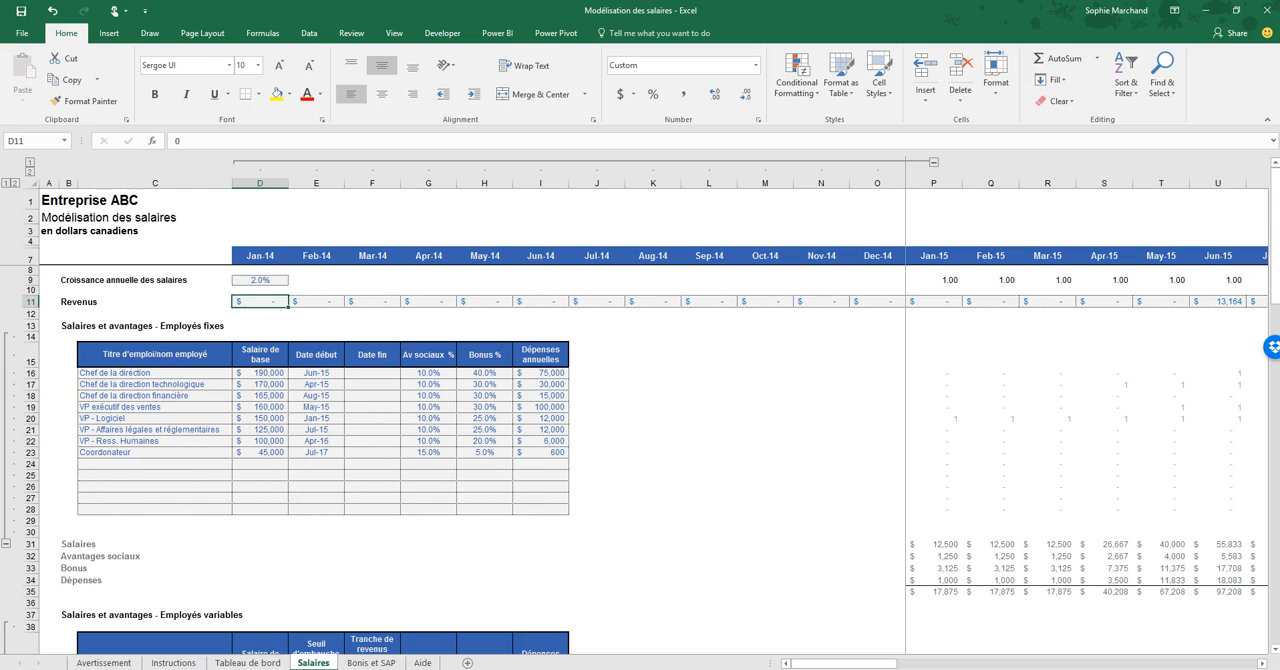
pyautogui.click(934, 183)
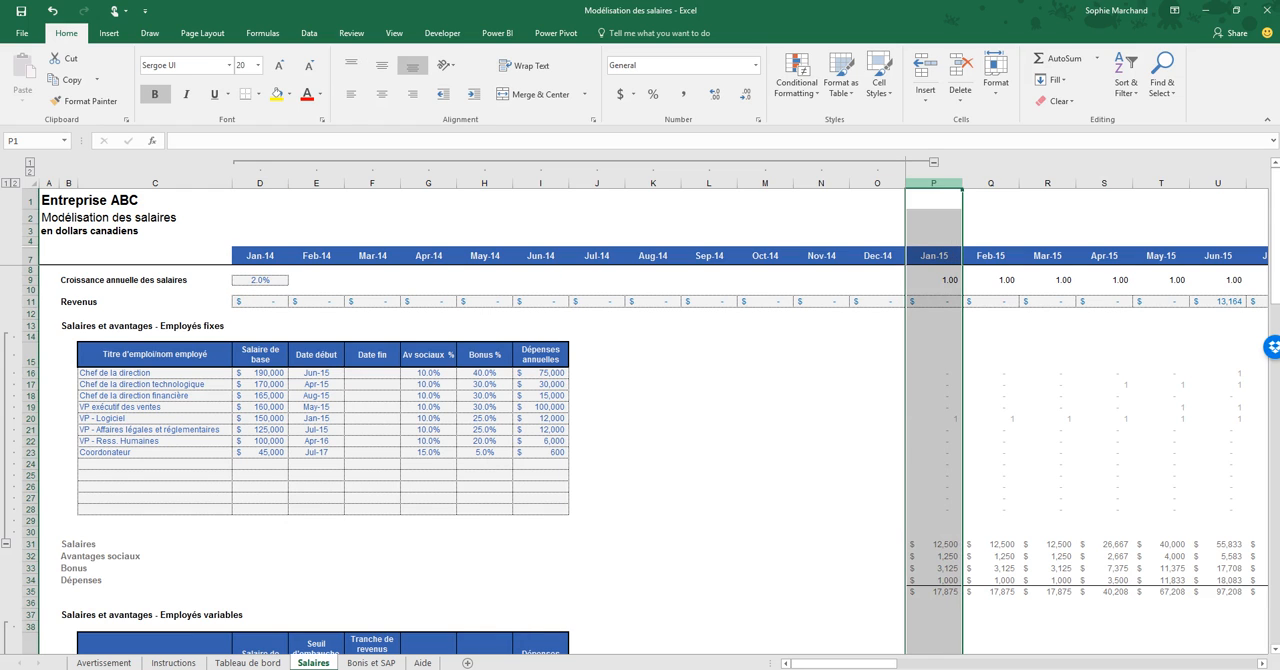
pyautogui.click(934, 256)
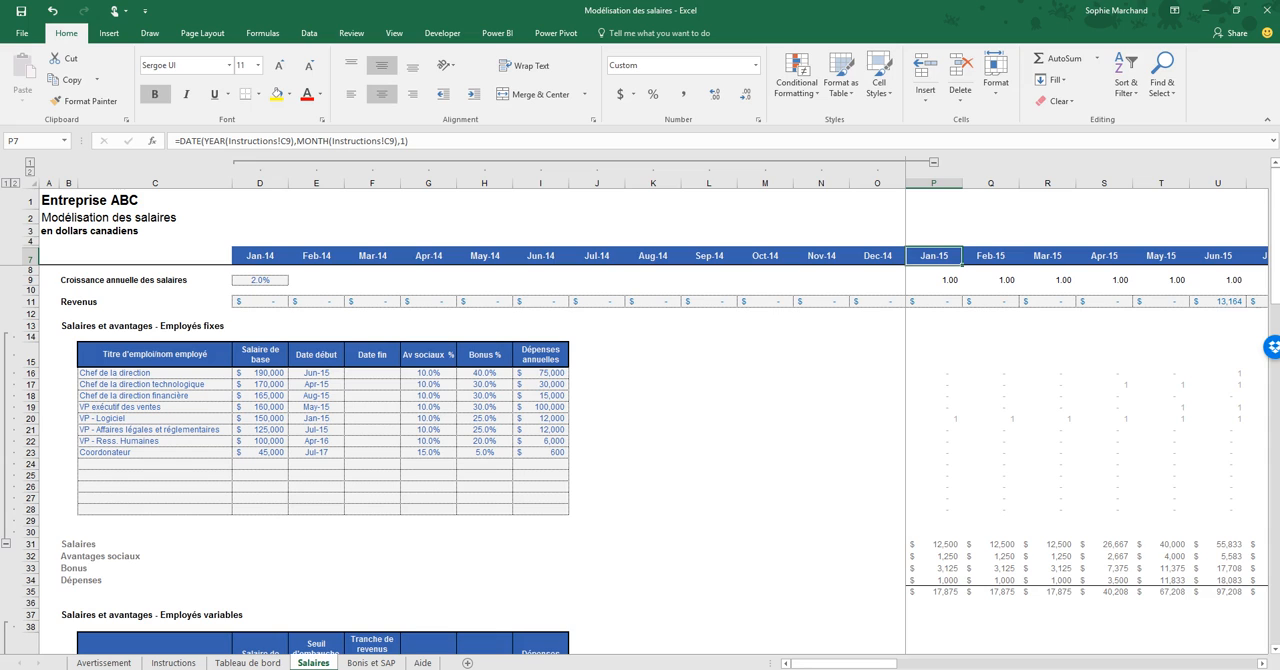
pyautogui.moveTo(260, 301); pyautogui.dragTo(878, 302)
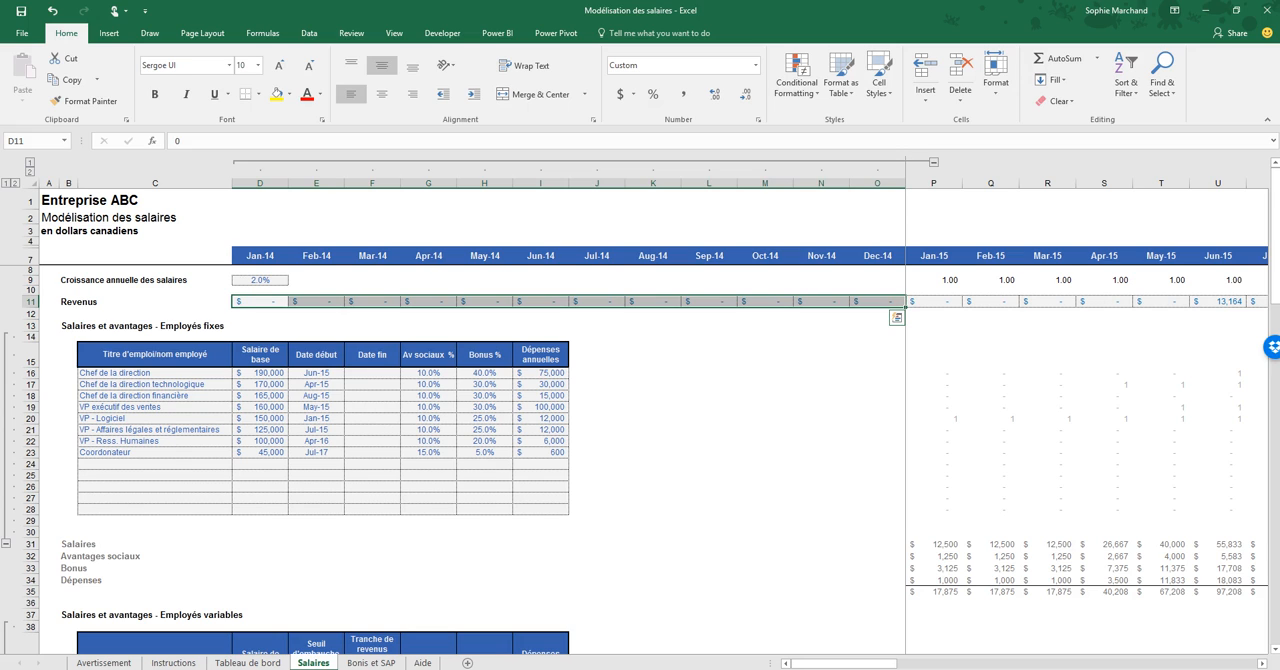
# - Go through the 2014 monthly revenue inputs of the Revenus row, starting from its label
pyautogui.click(90, 301)
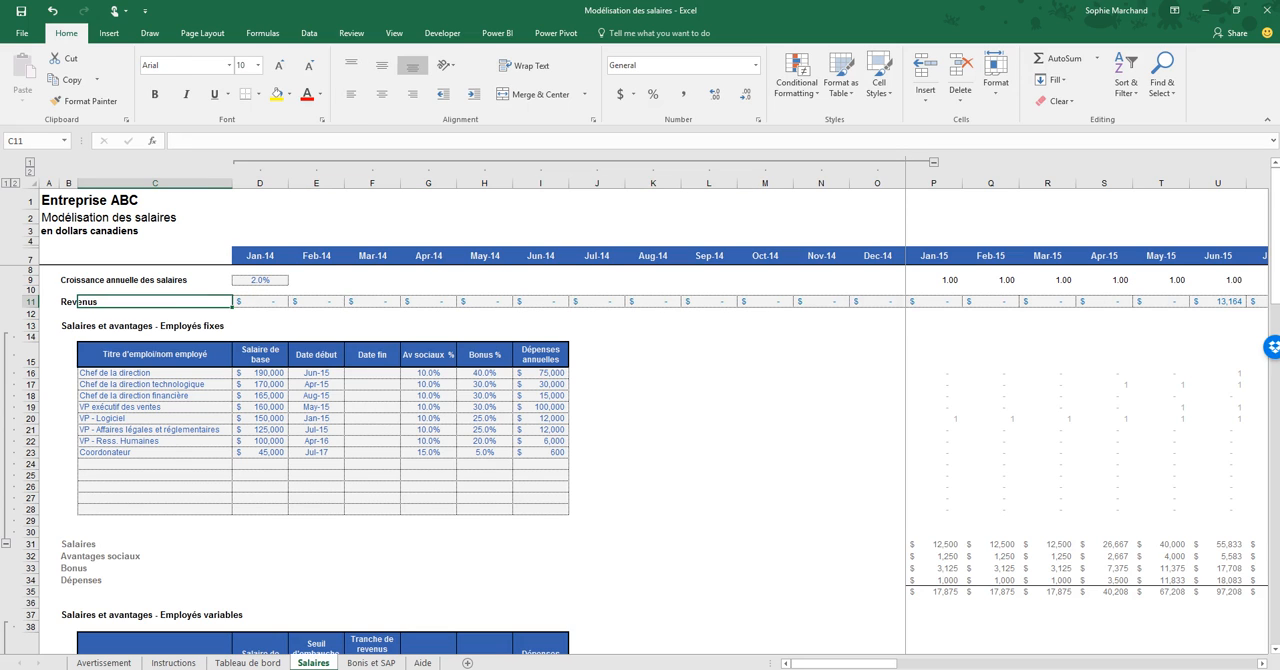
pyautogui.press('Right')
pyautogui.press('Right')
pyautogui.press('Right')
pyautogui.press('Right')
pyautogui.press('Right')
pyautogui.press('Right')
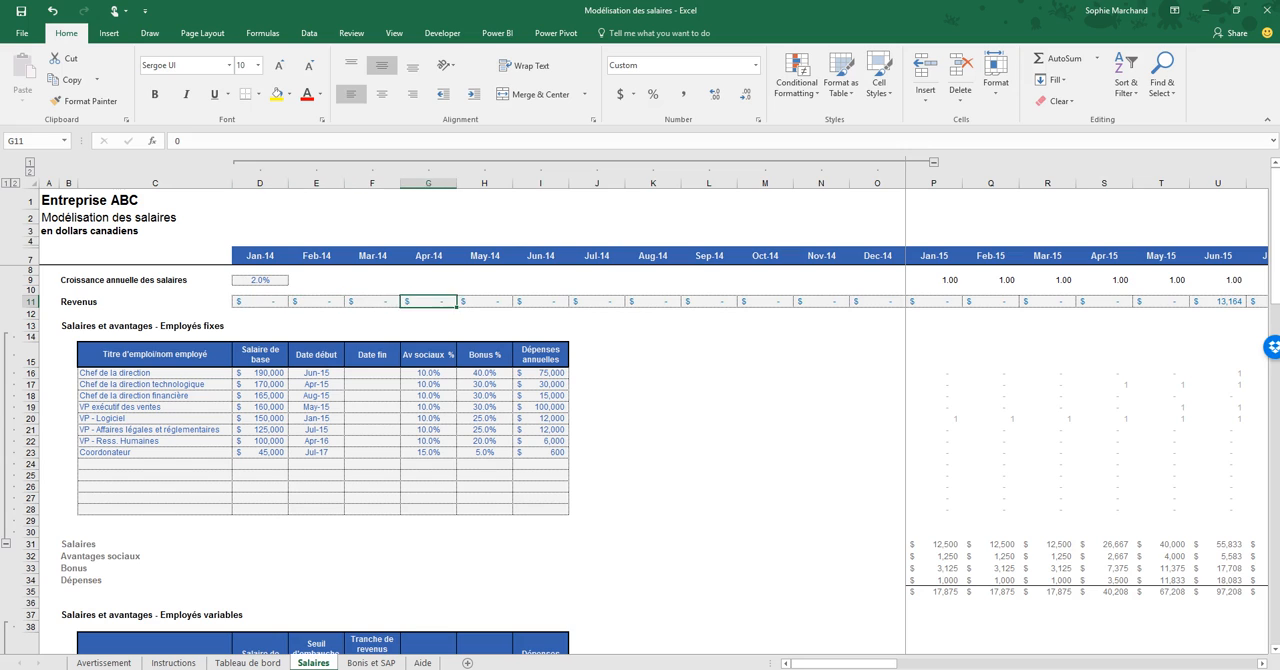
pyautogui.press('Right')
pyautogui.press('Right')
pyautogui.press('Right')
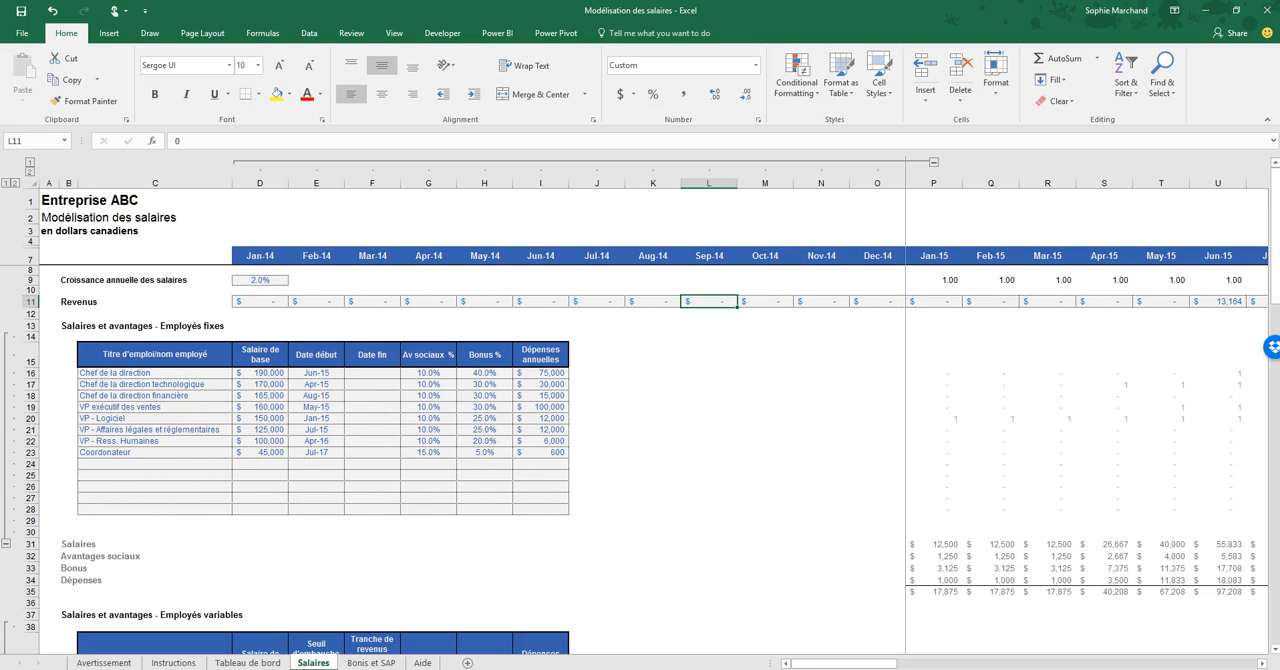
# - Compare the fixed and variable employee tables, ending on the "Salaires et avantages - Employés fixes" heading
pyautogui.click(68, 326)
pyautogui.scroll(-3, 68, 326)
pyautogui.click(68, 501)
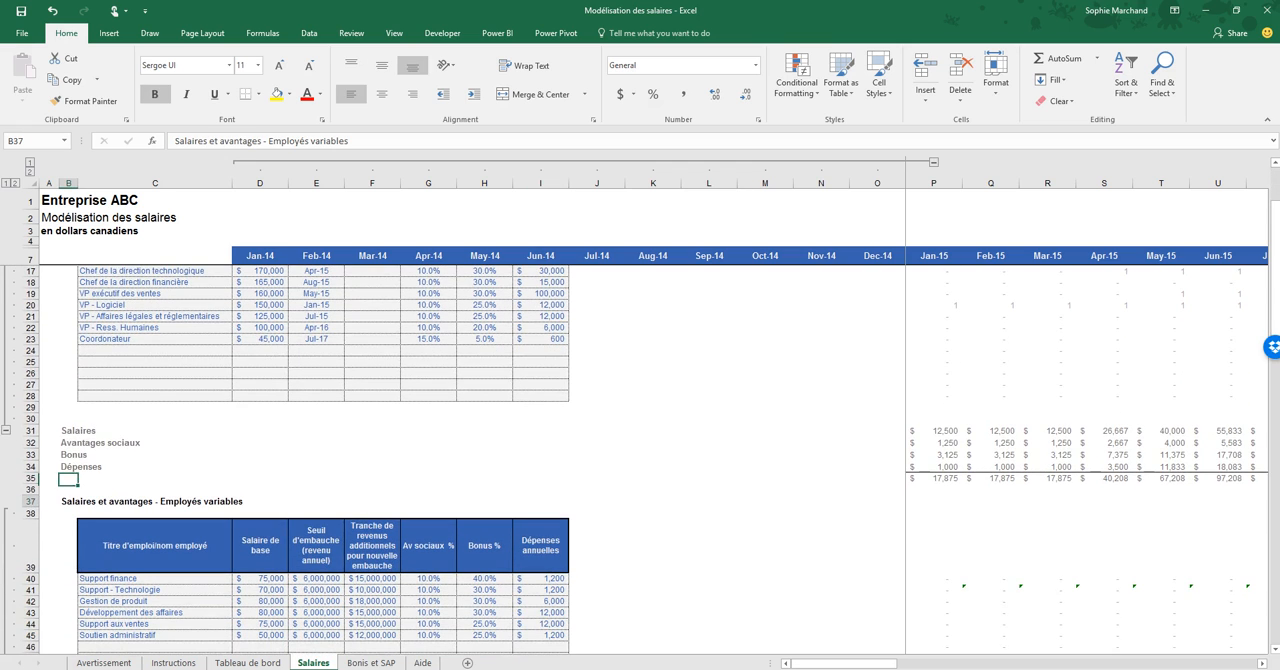
pyautogui.scroll(-5, 68, 501)
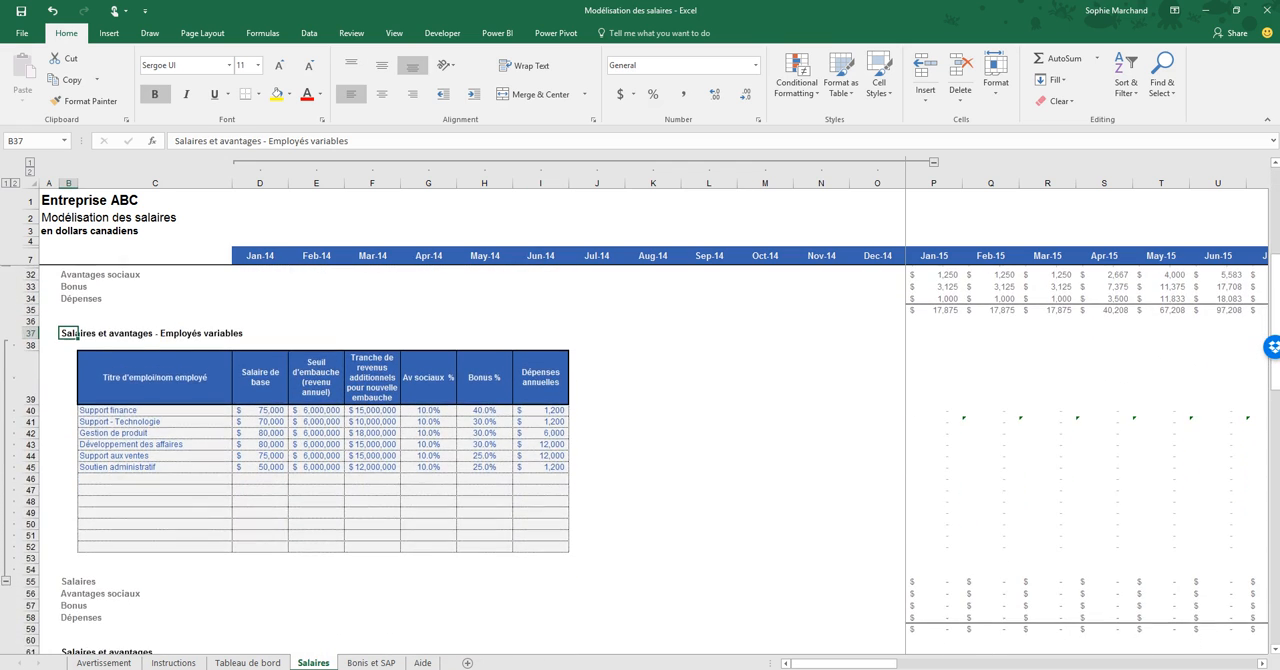
pyautogui.scroll(8, 640, 450)
pyautogui.click(68, 326)
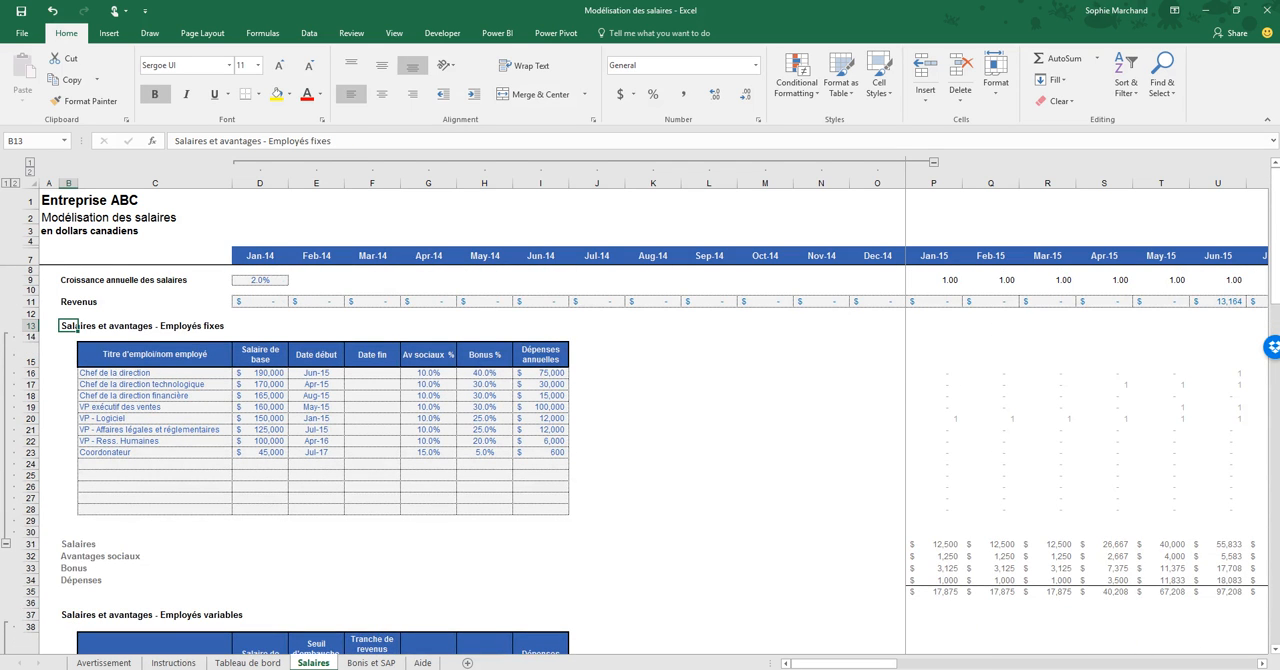
# - Review the fixed employees table, its first job titles and the base salary of Chef de la direction
pyautogui.moveTo(155, 355); pyautogui.dragTo(541, 510)
pyautogui.click(155, 373)
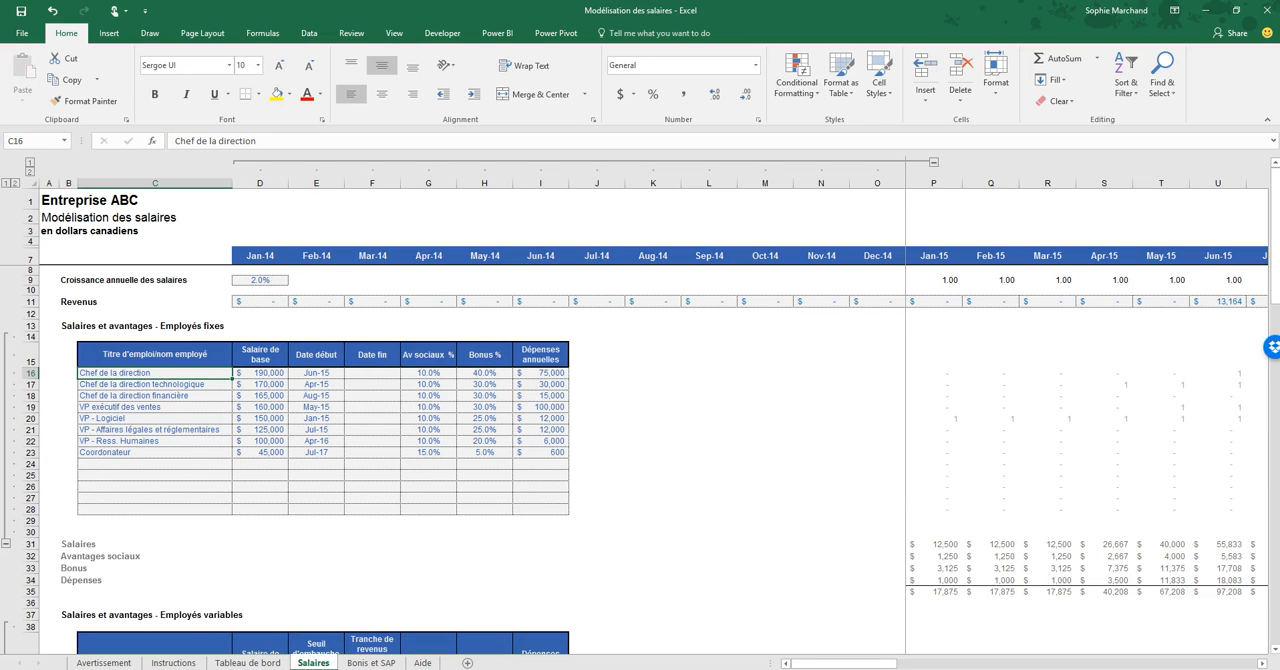
pyautogui.press('Down')
pyautogui.press('Down')
pyautogui.press('Up')
pyautogui.press('Up')
pyautogui.press('Right')
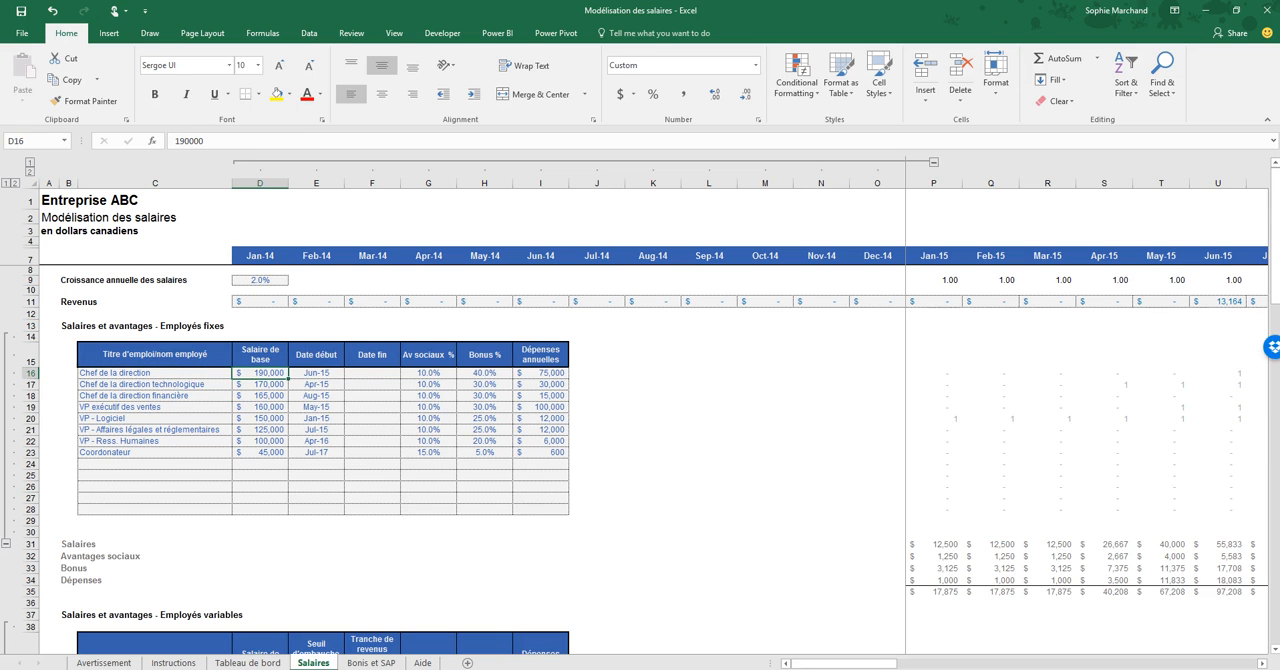
# - View the available start dates for Chef de la direction in E16 and leave the choice as is
pyautogui.press('Right')
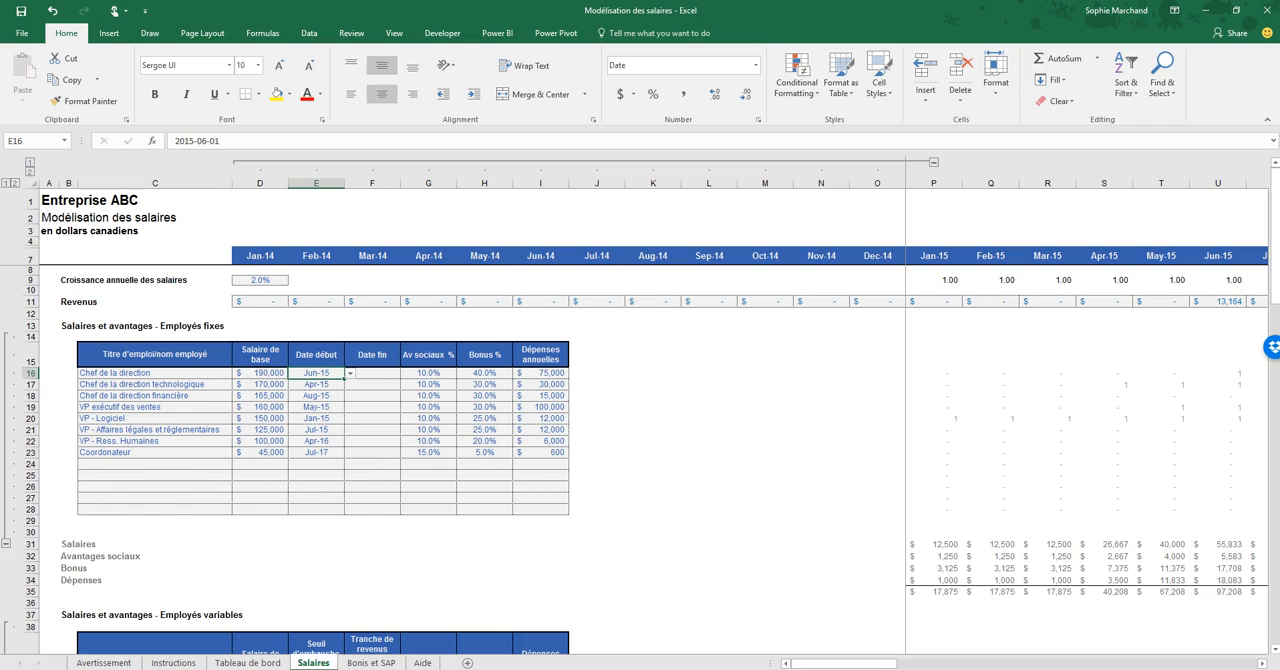
pyautogui.hotkey('alt', 'Down')
pyautogui.moveTo(351, 394); pyautogui.dragTo(351, 391)
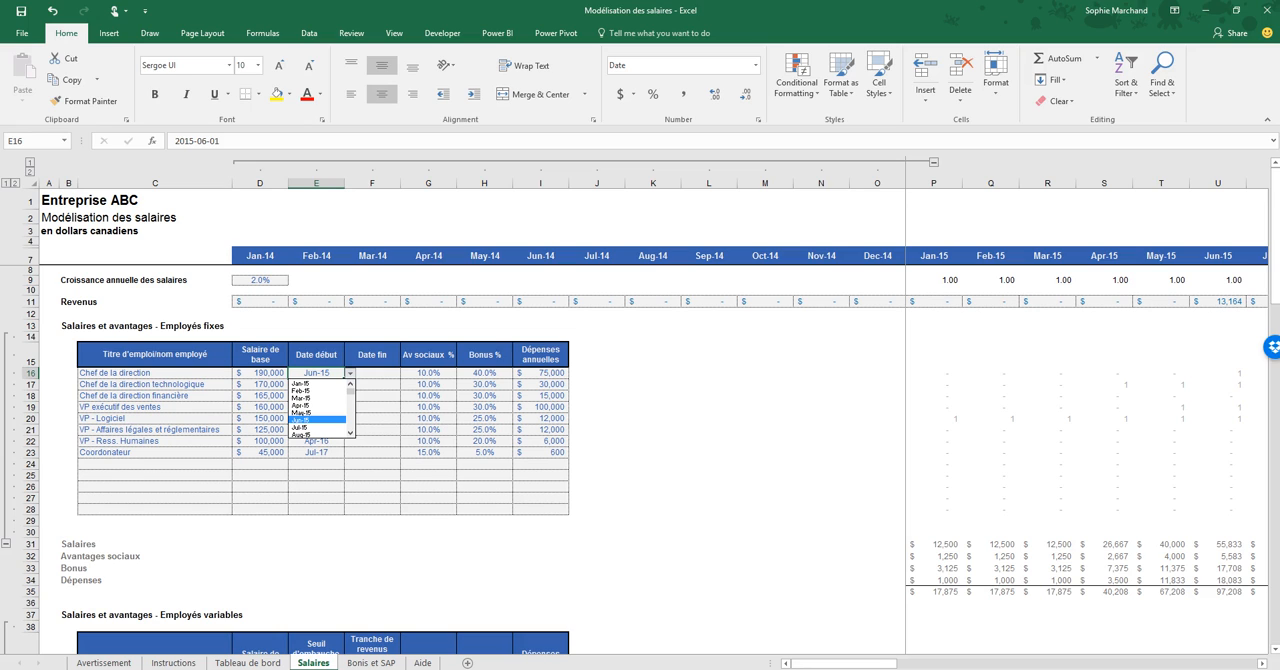
pyautogui.moveTo(350, 391); pyautogui.dragTo(350, 427)
pyautogui.press('Escape')
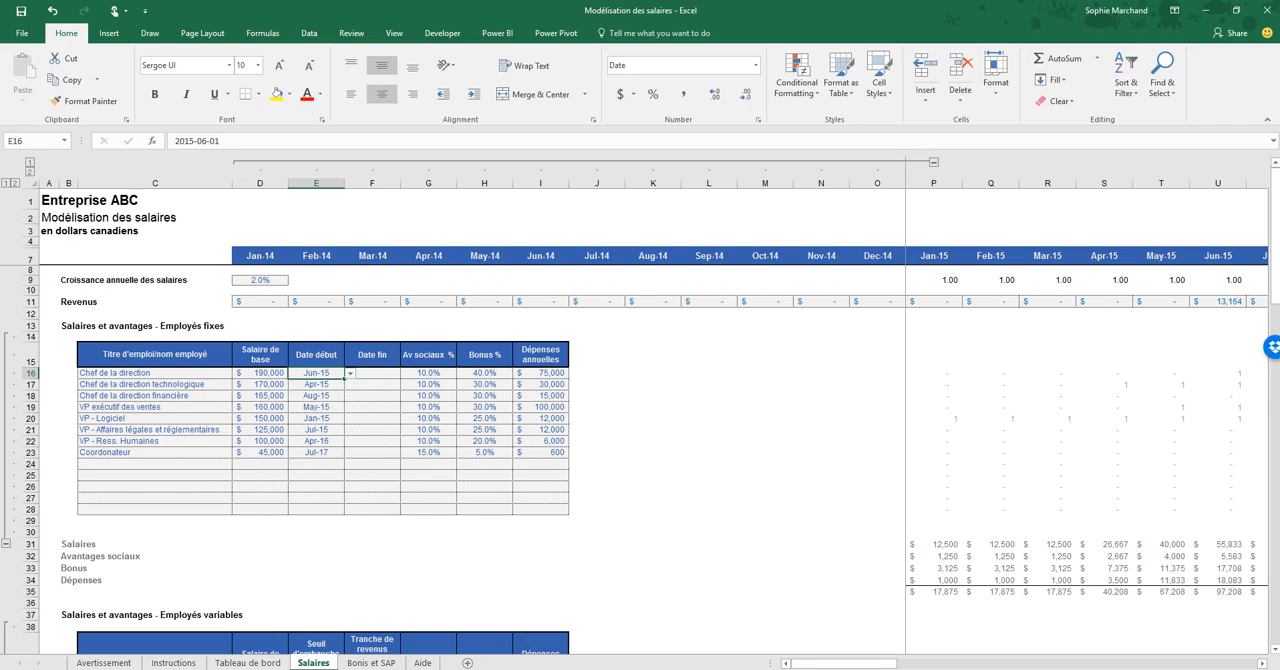
# - View the available end dates for Chef de la direction without choosing one, and select the social benefits percentage in G16
pyautogui.click(372, 373)
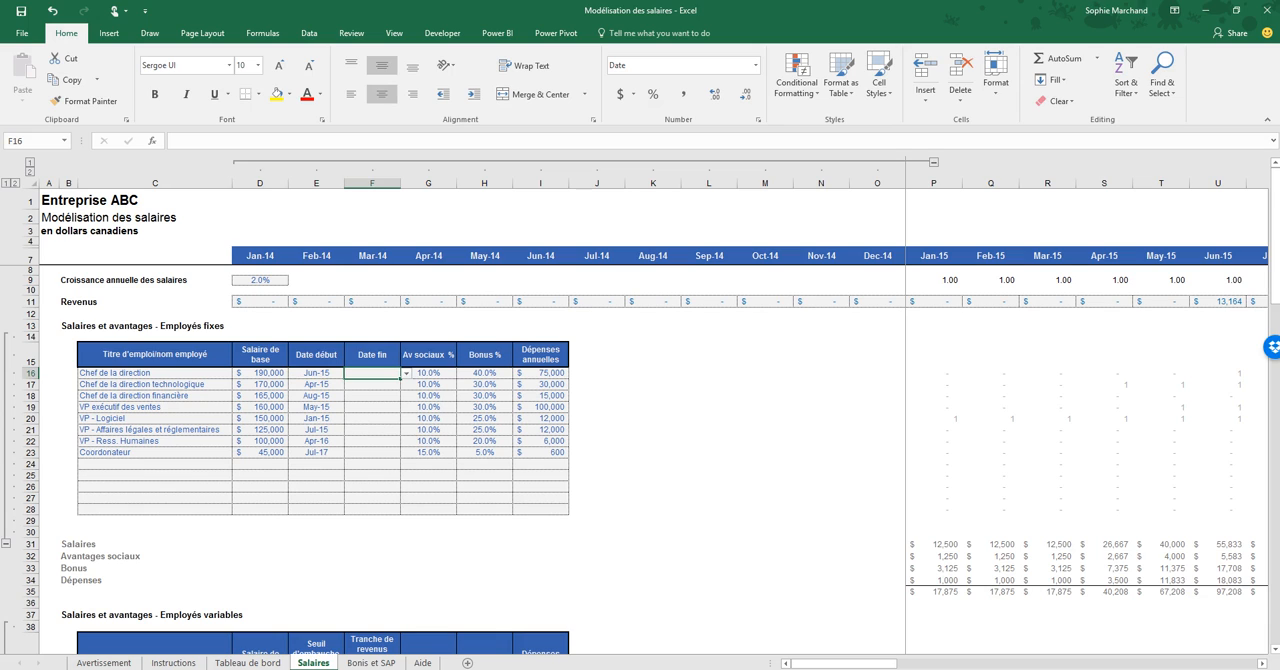
pyautogui.click(406, 373)
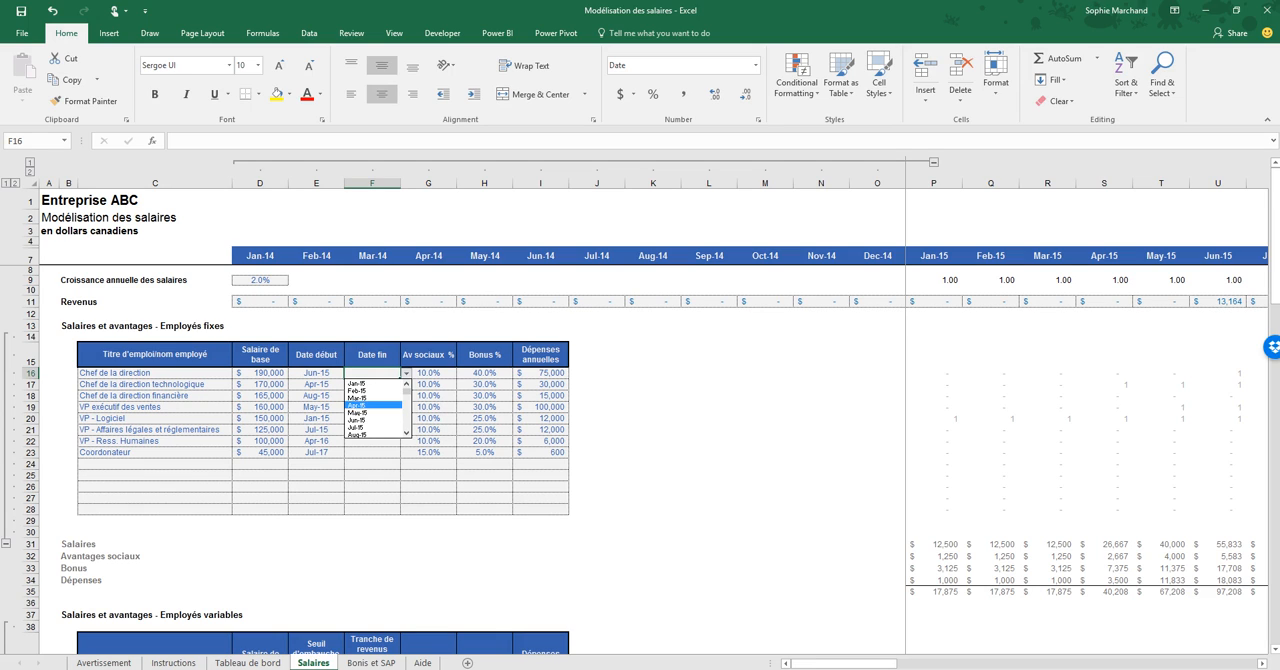
pyautogui.press('Escape')
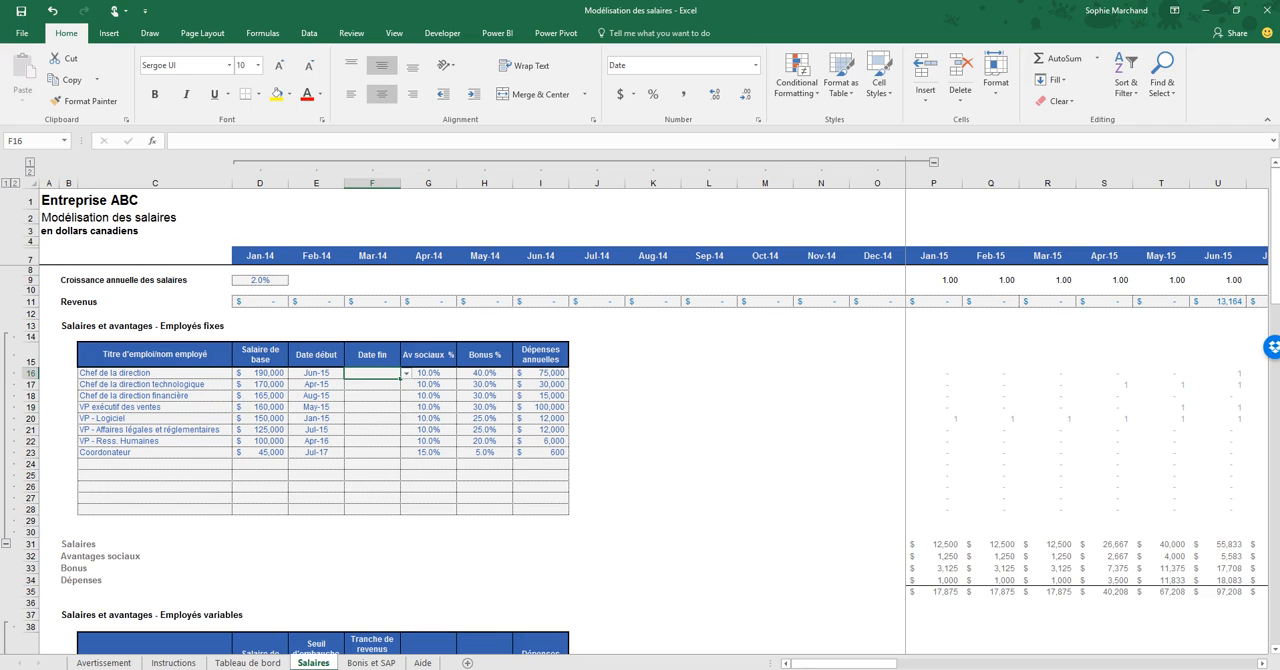
pyautogui.click(428, 373)
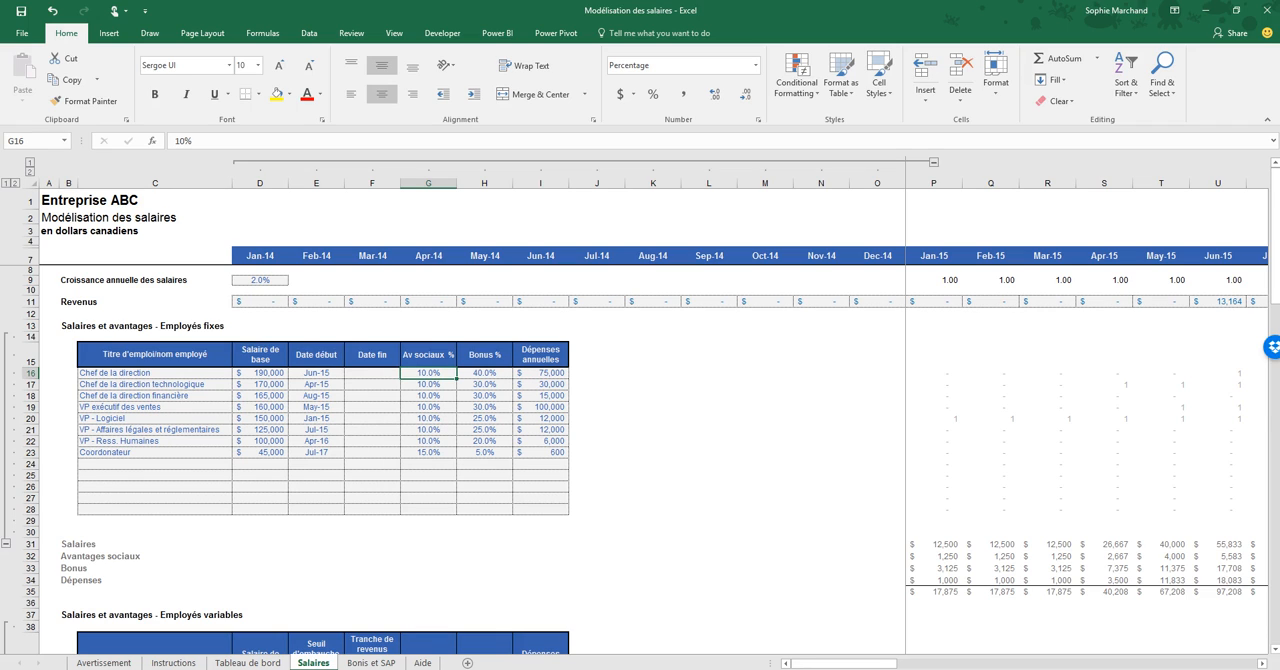
# - Review Chef de la direction's bonus and annual expenses, and the fixed-employee cost formulas for Jan-15 in P31:P34
pyautogui.click(484, 373)
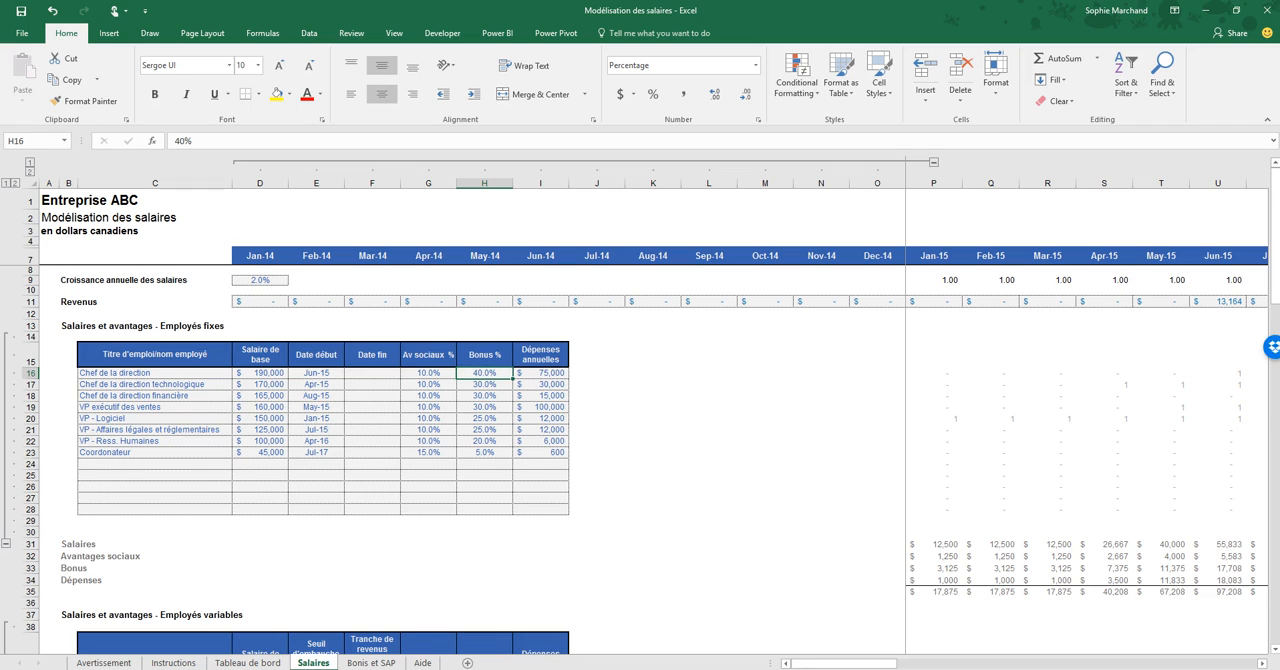
pyautogui.click(540, 373)
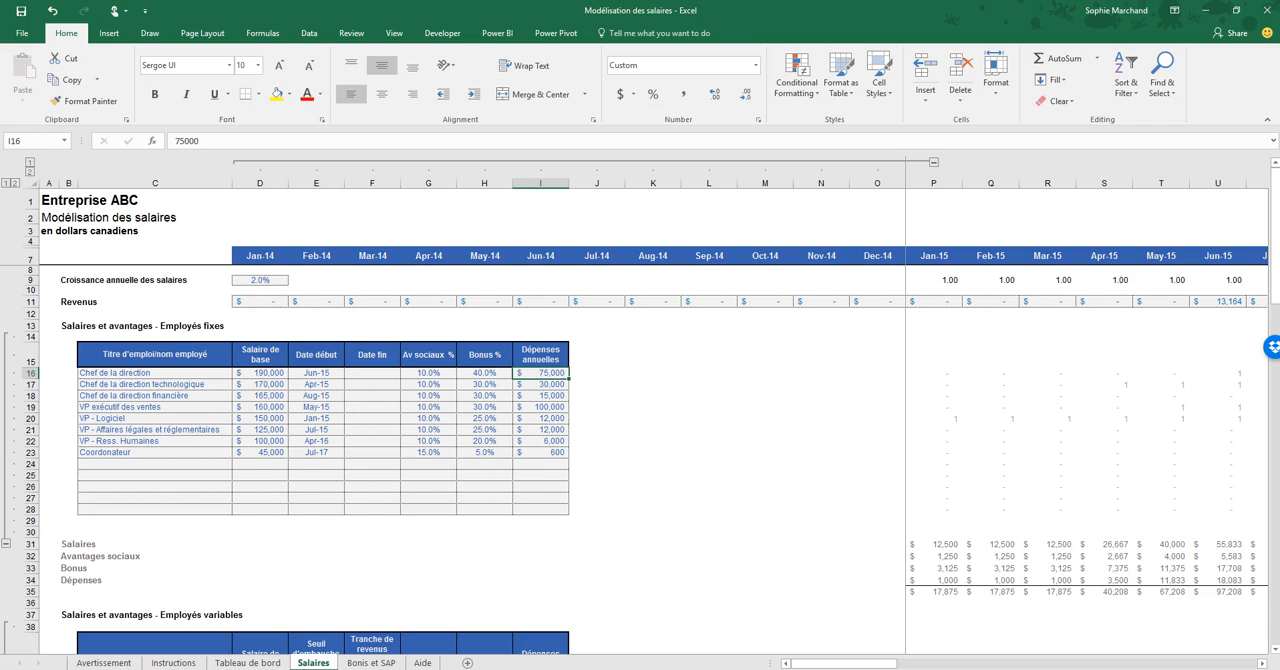
pyautogui.click(934, 544)
pyautogui.click(934, 556)
pyautogui.press('Down')
pyautogui.press('Up')
pyautogui.press('Up')
pyautogui.press('Down')
pyautogui.press('Down')
pyautogui.press('Down')
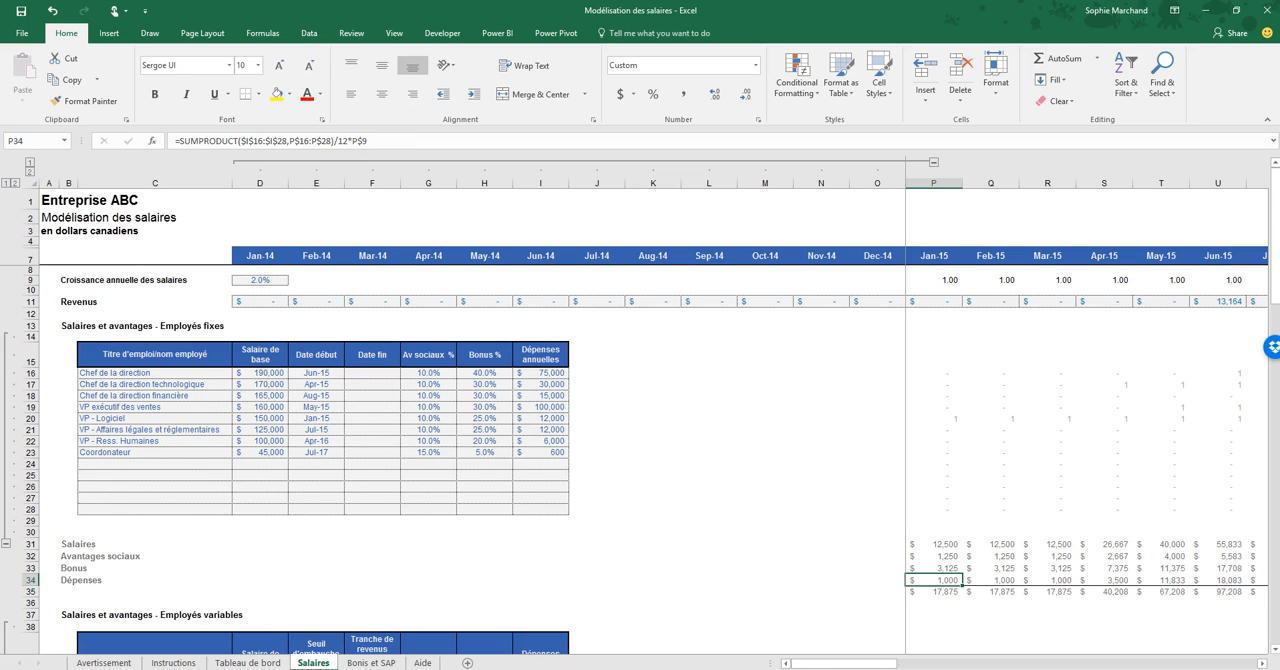
# - Review the variable employees table, its first three job titles and the base salary of Support finance
pyautogui.scroll(-7, 640, 420)
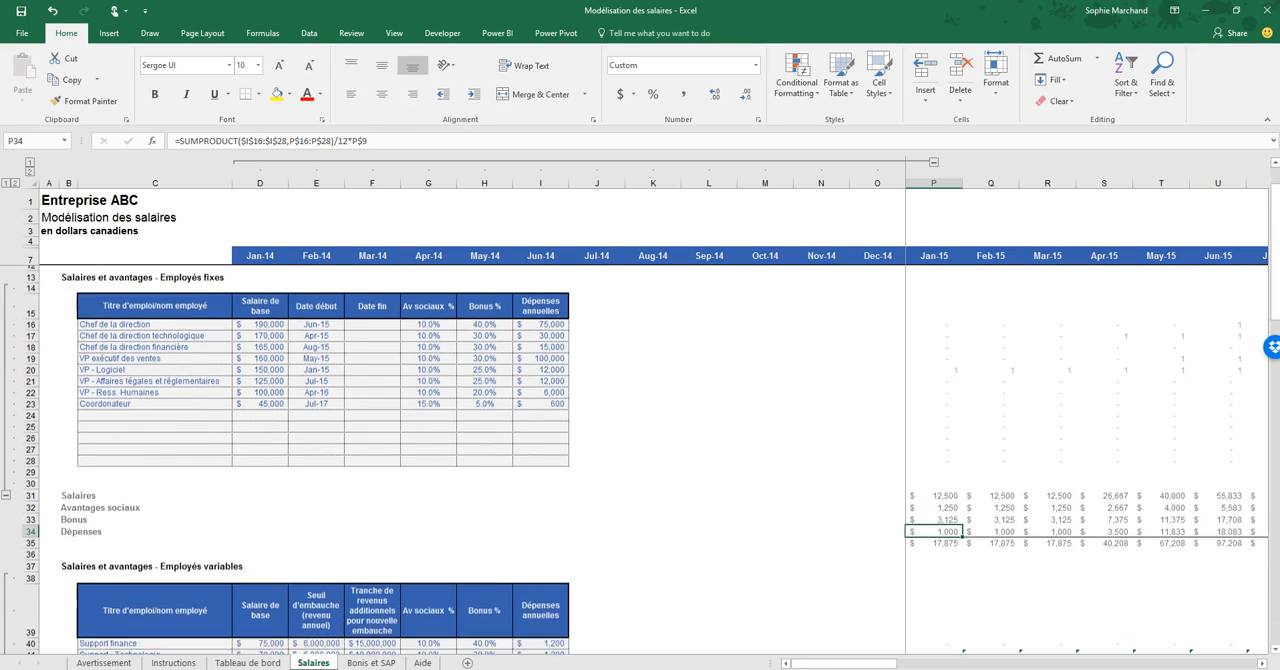
pyautogui.scroll(-2, 640, 420)
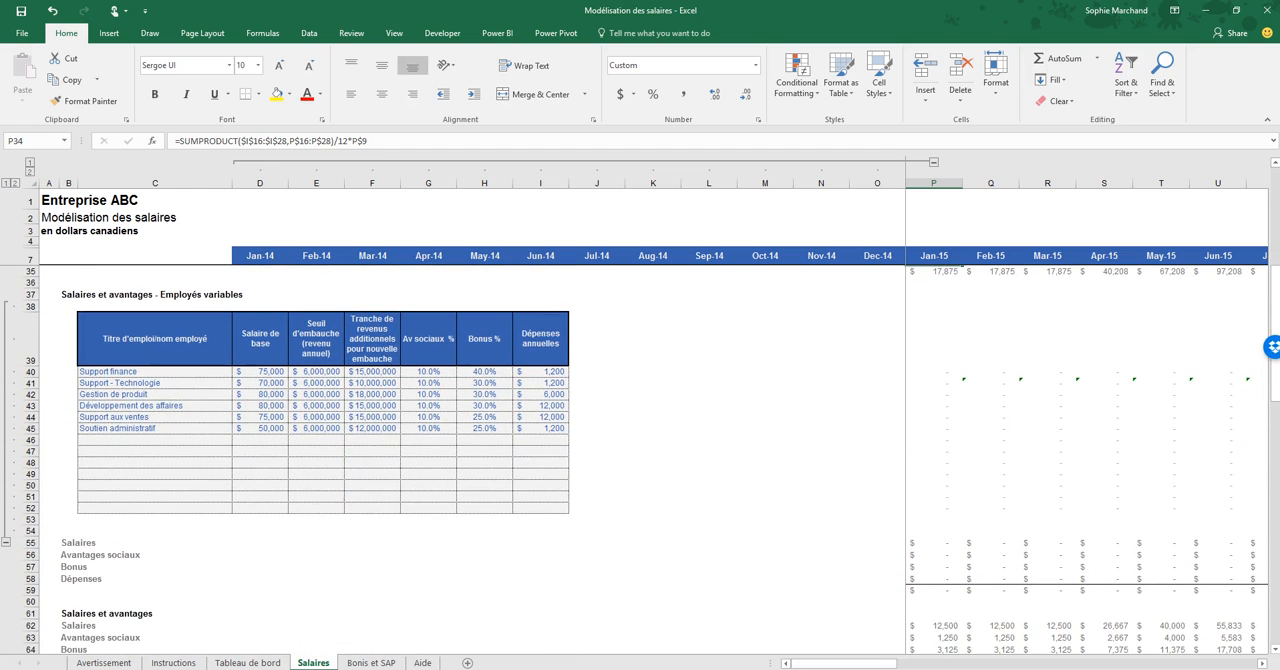
pyautogui.click(155, 372)
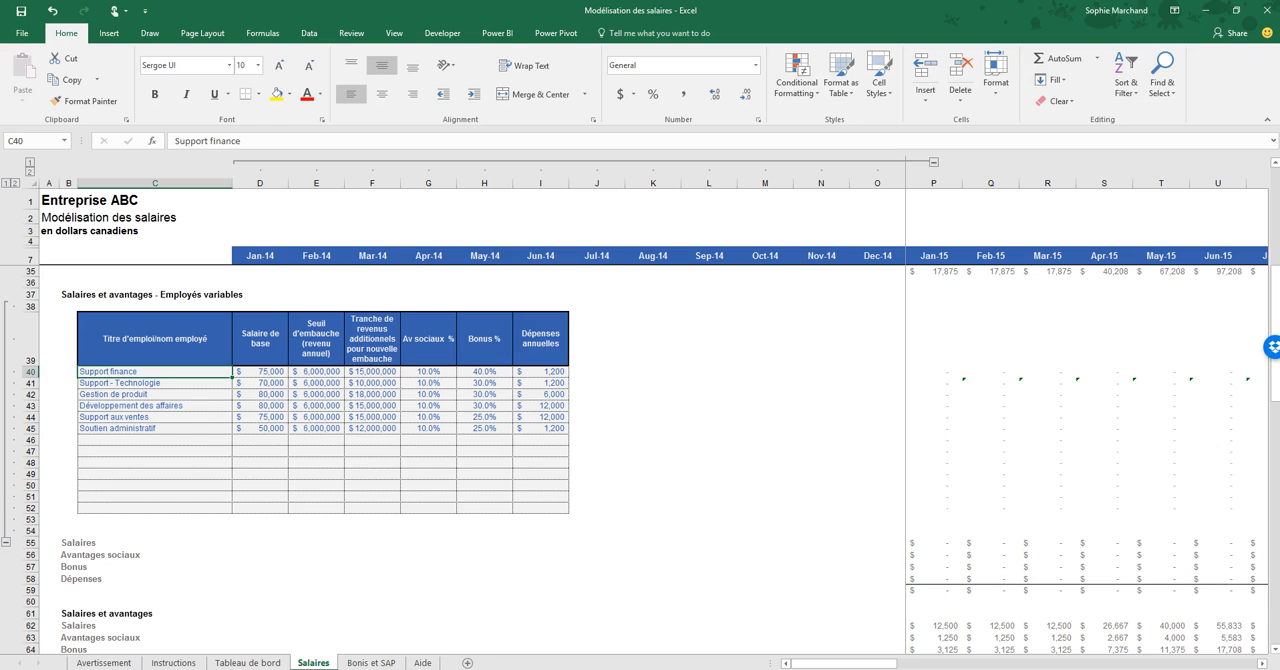
pyautogui.click(155, 383)
pyautogui.click(155, 394)
pyautogui.press('Right')
pyautogui.press('Up')
pyautogui.press('Up')
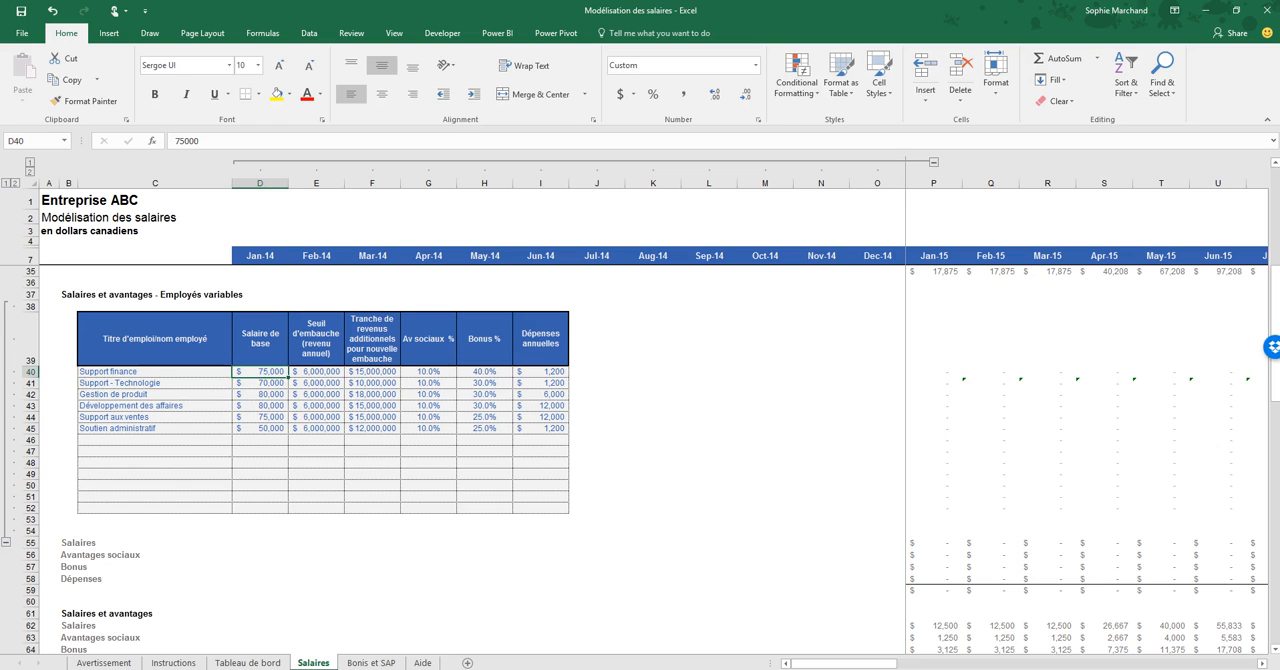
# - Go through the variable table's social benefits, bonus and annual expenses headings, ending on "Seuil d'embauche (revenu annuel)"
pyautogui.click(428, 339)
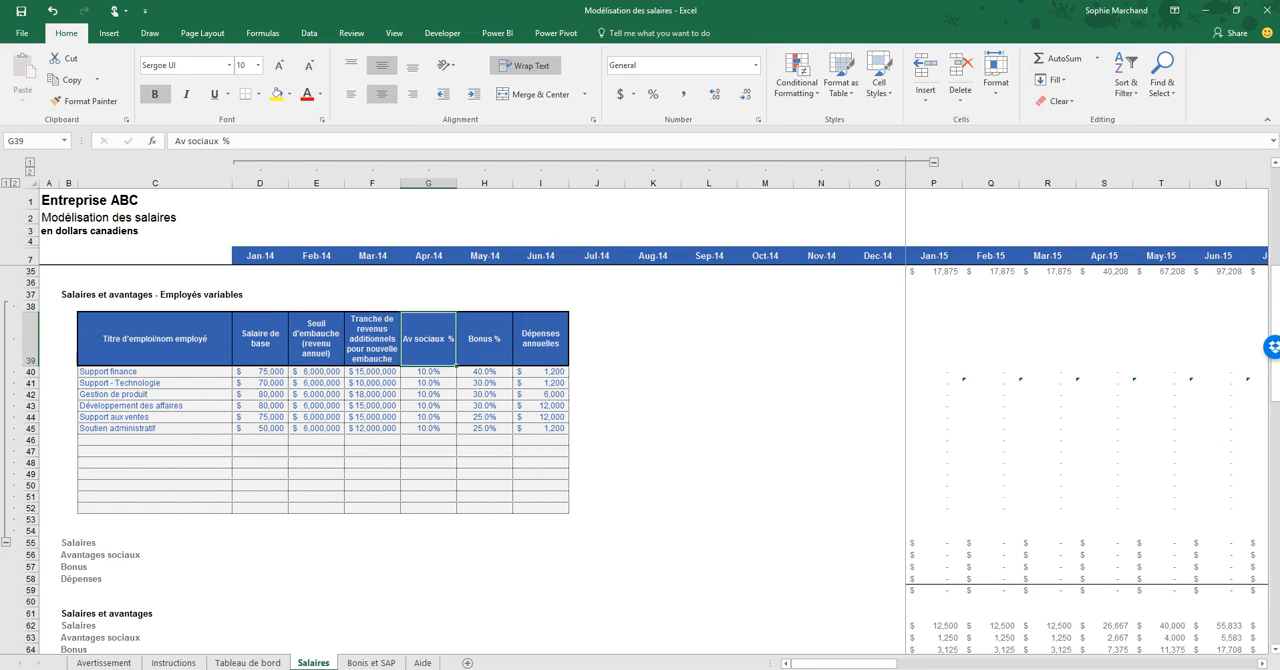
pyautogui.click(484, 339)
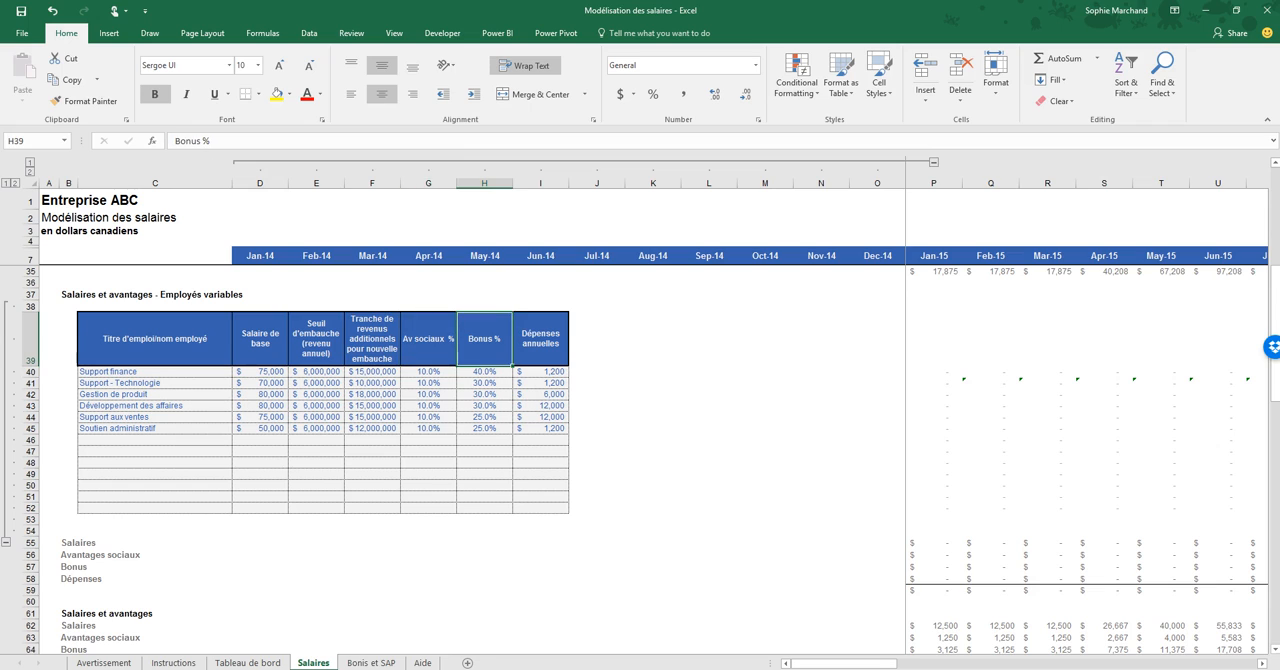
pyautogui.click(540, 339)
pyautogui.press('Left')
pyautogui.press('Left')
pyautogui.press('Left')
pyautogui.press('Left')
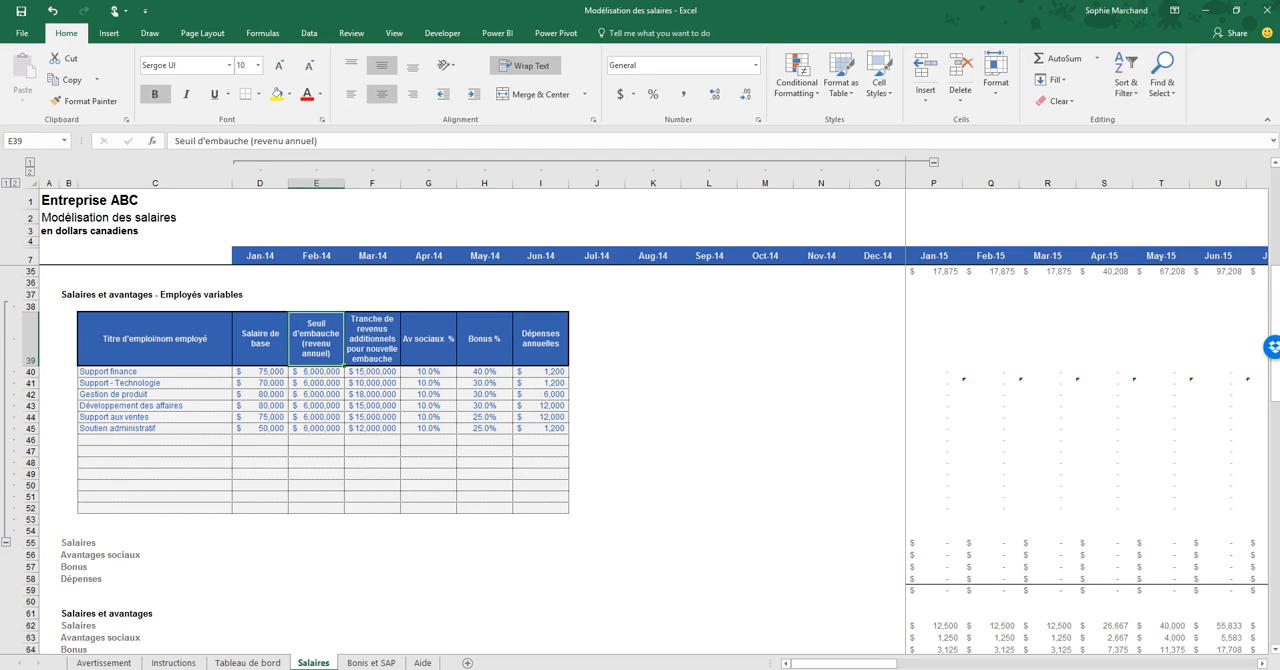
# - Highlight the hiring threshold and additional revenue columns E39:F52, and examine the threshold for Support finance in E40
pyautogui.moveTo(316, 339); pyautogui.dragTo(372, 508)
pyautogui.click(316, 339)
pyautogui.click(316, 372)
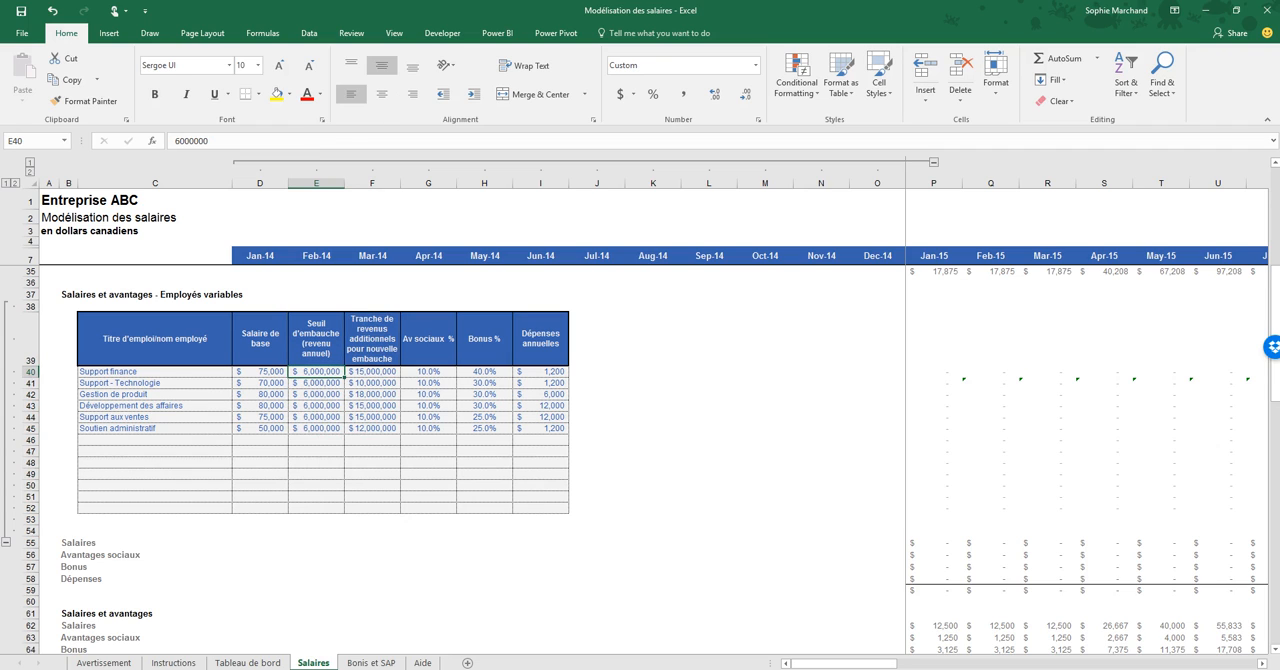
pyautogui.click(316, 372)
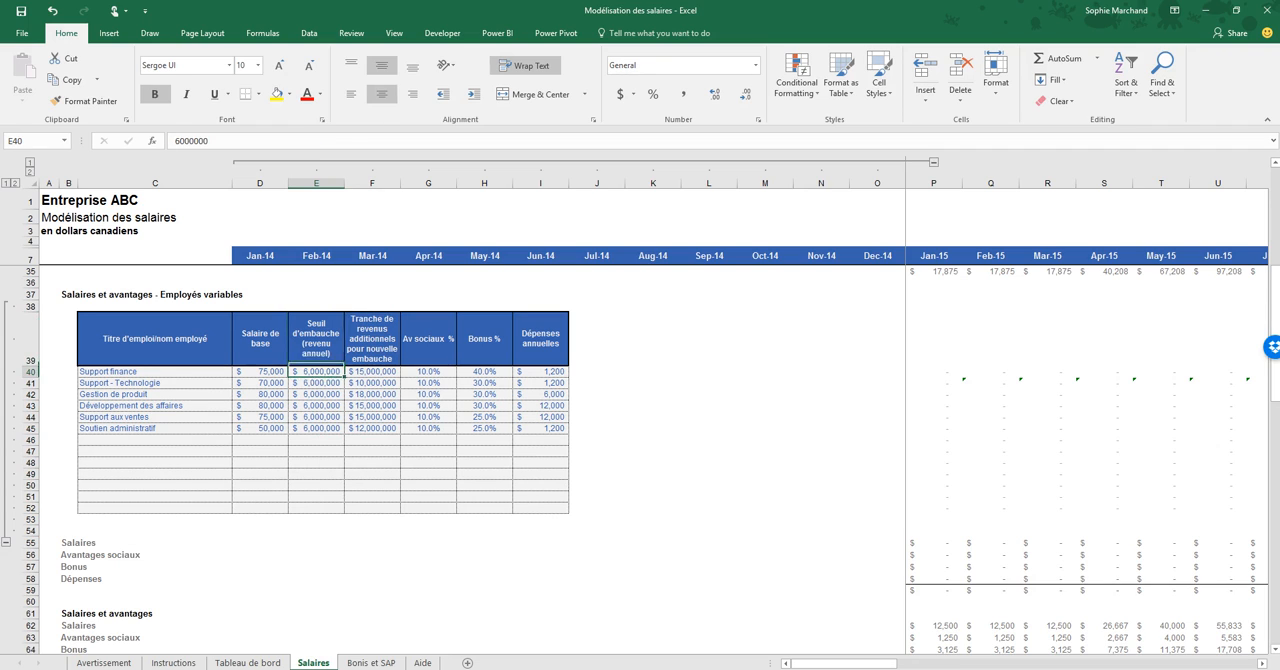
pyautogui.press('Left')
pyautogui.press('Left')
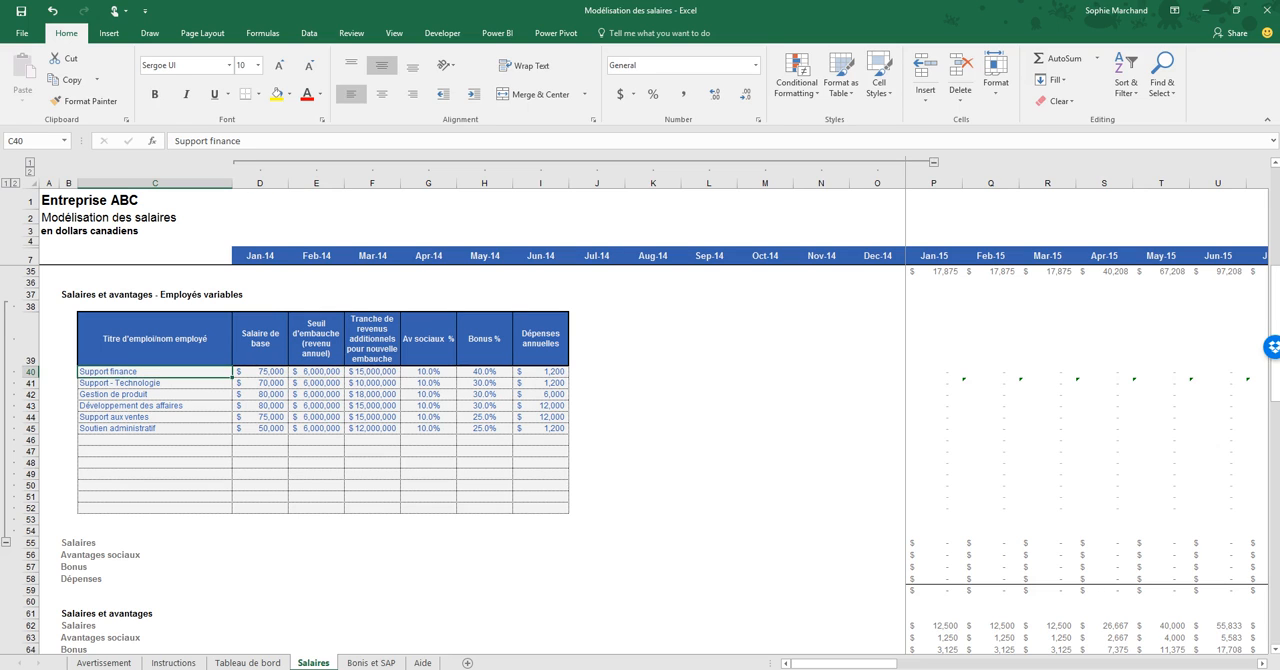
pyautogui.press('Right')
pyautogui.press('Right')
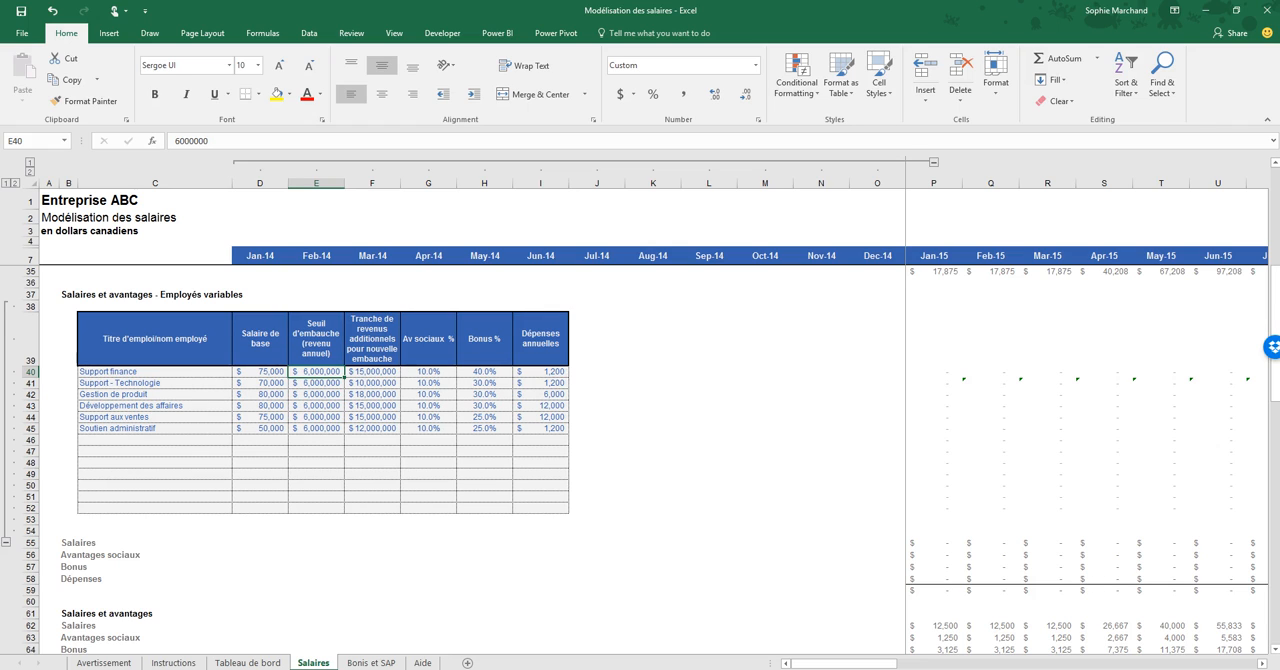
# - Compare the first hiring thresholds in column E with the additional revenue bracket for Support finance in F40
pyautogui.press('Down')
pyautogui.press('Down')
pyautogui.press('Down')
pyautogui.press('Down')
pyautogui.press('Down')
pyautogui.press('Up')
pyautogui.press('Up')
pyautogui.press('Up')
pyautogui.press('Up')
pyautogui.press('Up')
pyautogui.press('Right')
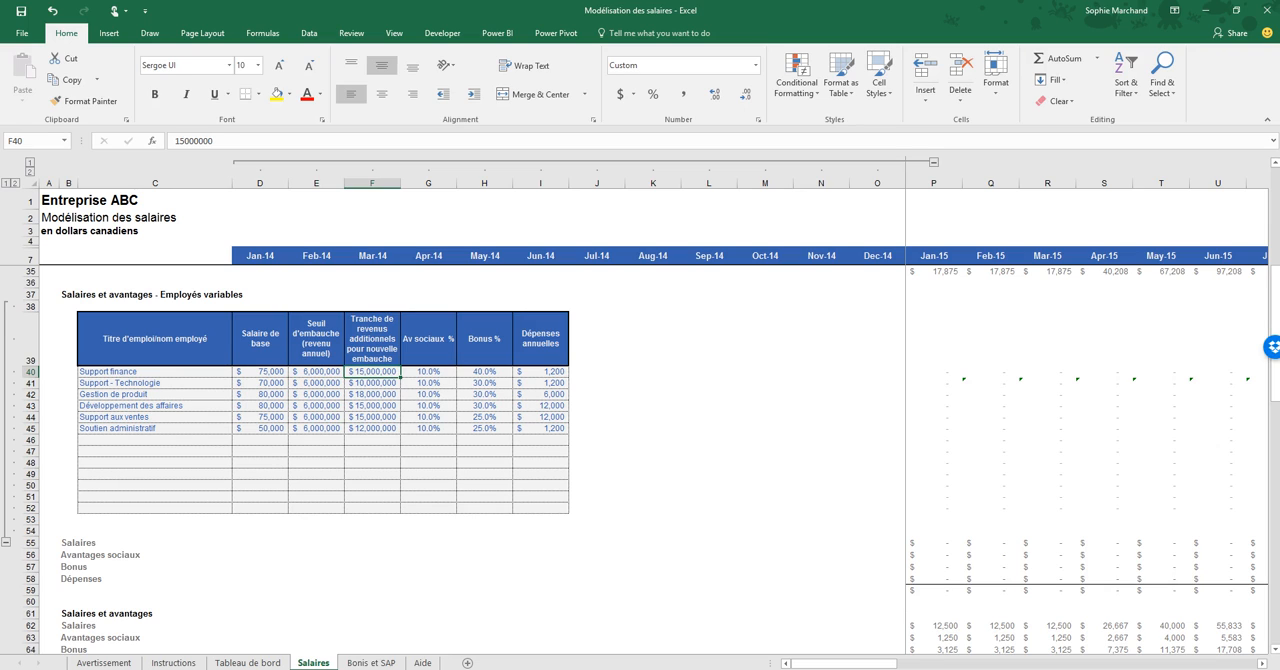
pyautogui.press('Left')
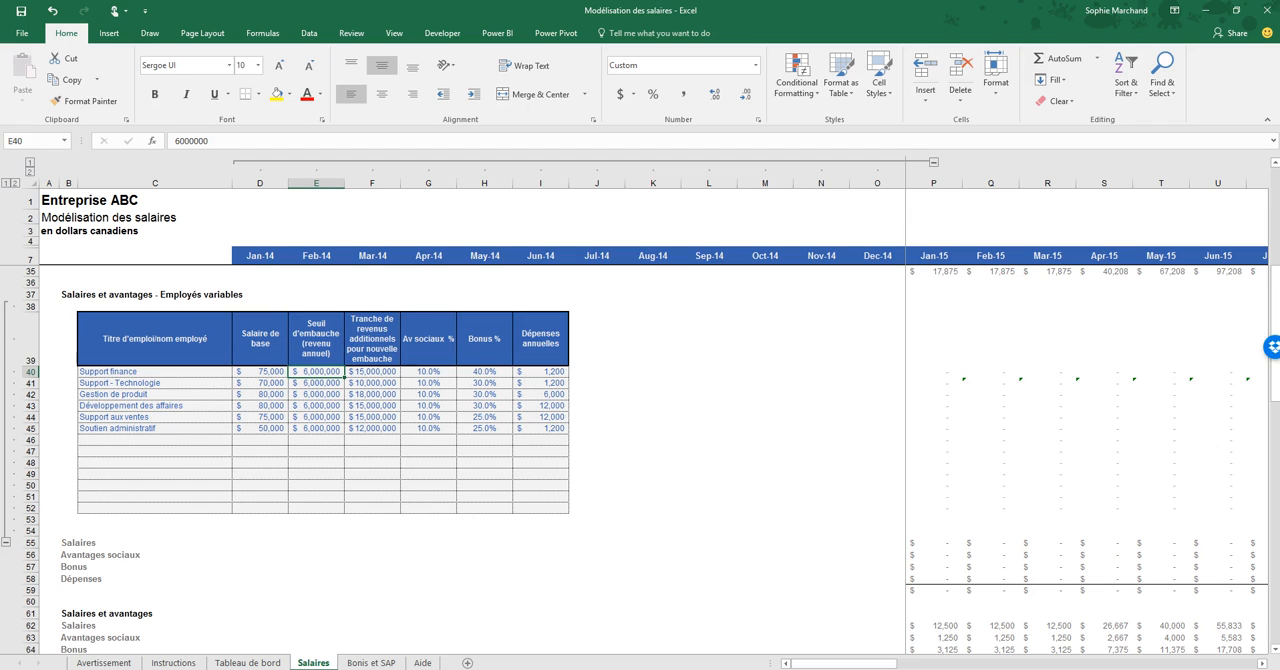
pyautogui.press('Right')
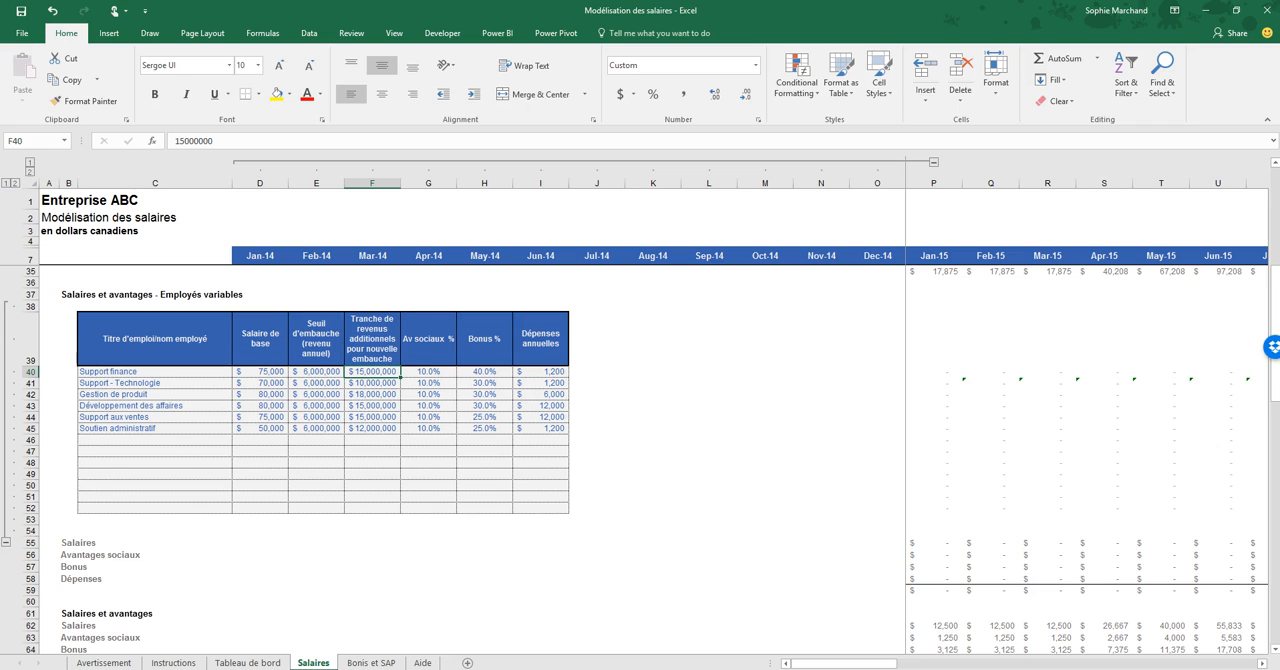
# - Relate the Support finance title to its hiring rules and compare the revenue brackets in column F, ending on F40
pyautogui.press('Left')
pyautogui.press('Left')
pyautogui.press('Left')
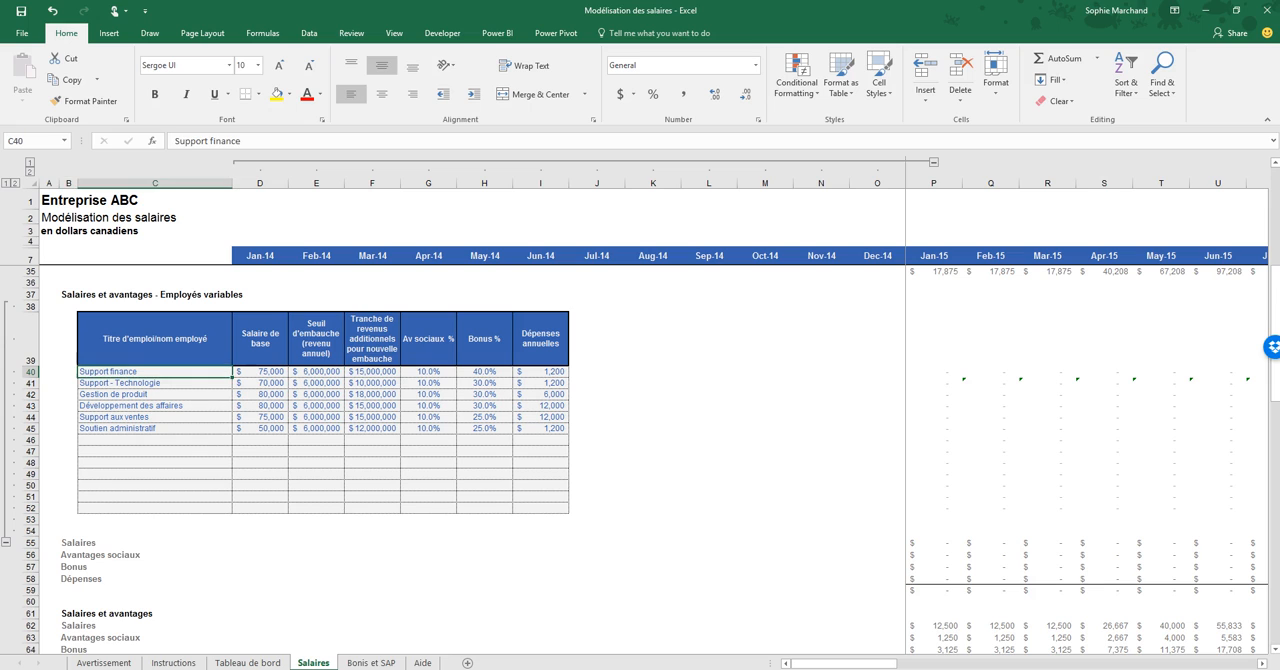
pyautogui.press('Right')
pyautogui.press('Right')
pyautogui.press('Right')
pyautogui.press('Down')
pyautogui.press('Down')
pyautogui.press('Down')
pyautogui.press('Down')
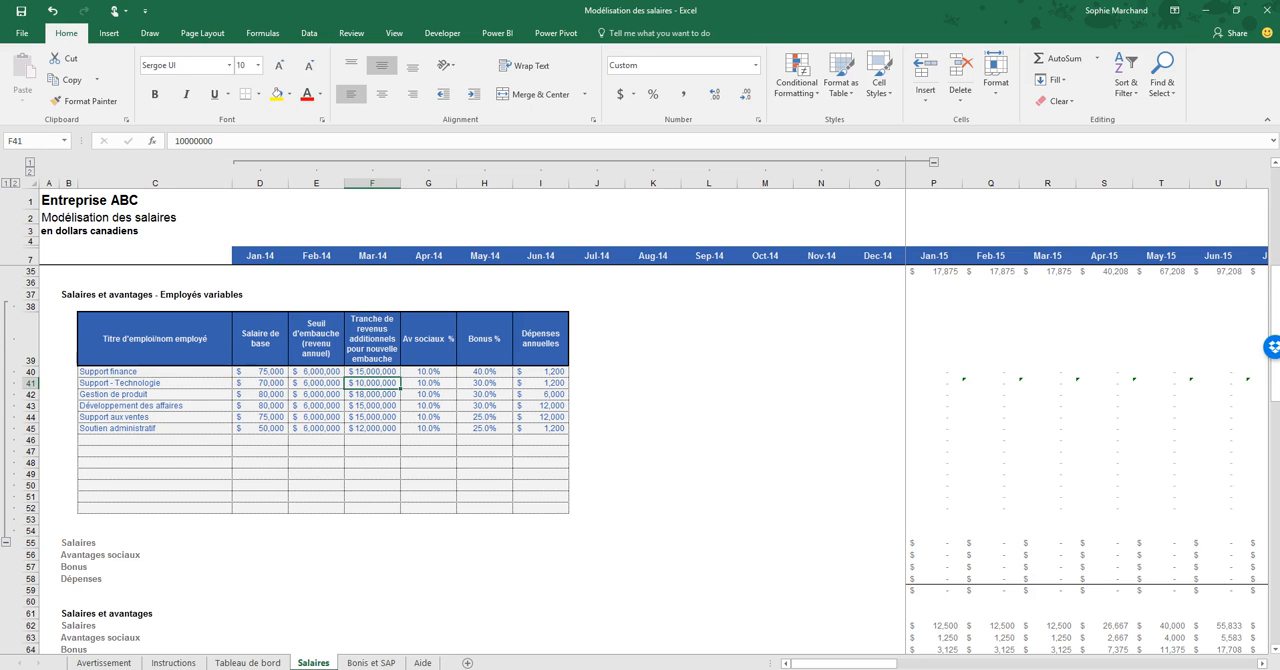
pyautogui.press('Down')
pyautogui.press('Down')
pyautogui.press('Left')
pyautogui.press('Up')
pyautogui.press('Up')
pyautogui.press('Up')
pyautogui.press('Up')
pyautogui.press('Up')
pyautogui.press('Up')
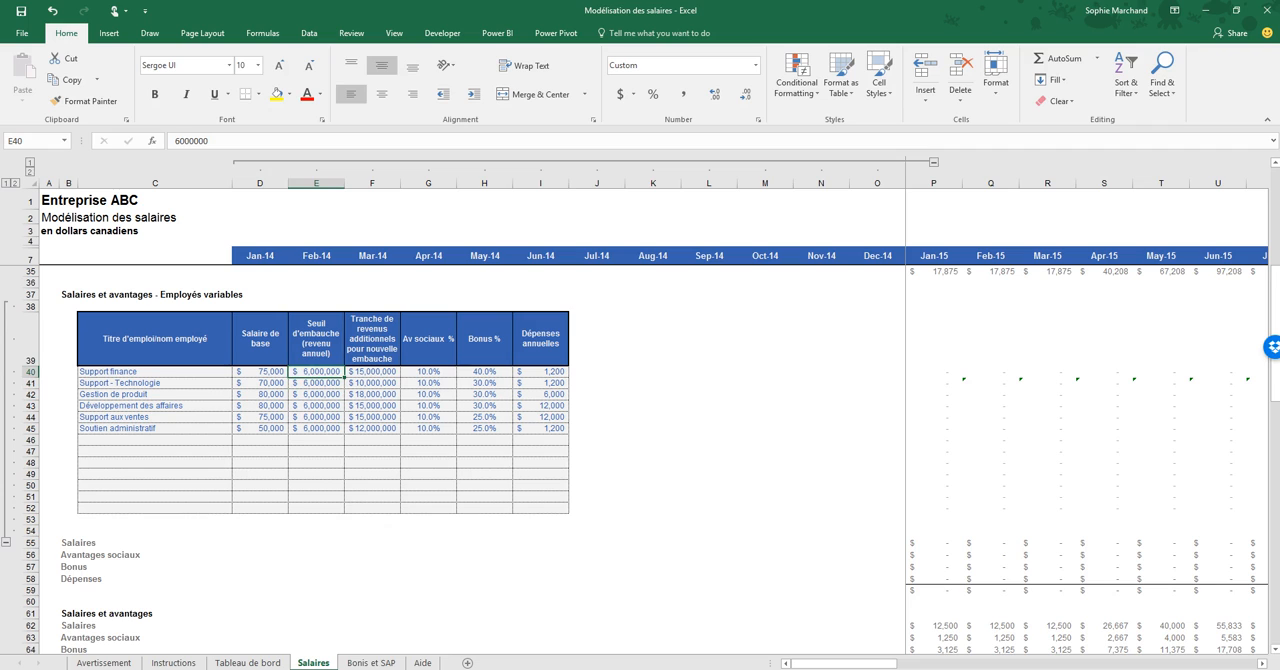
pyautogui.press('Right')
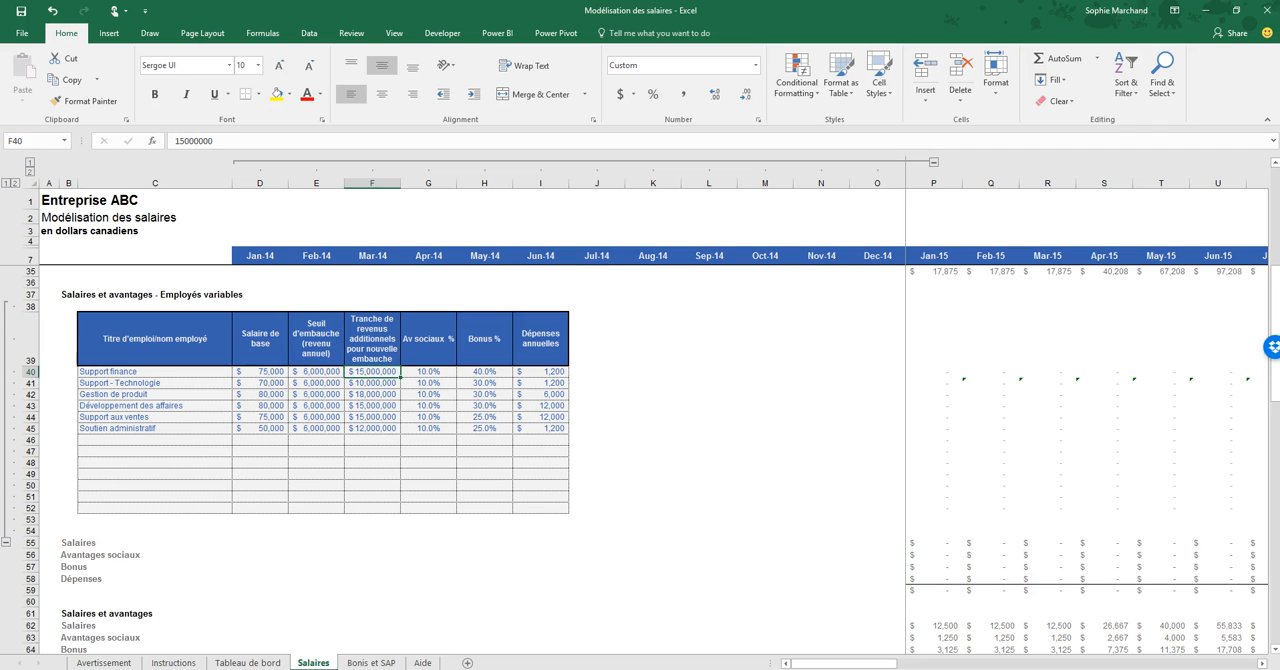
# - Collapse the grouped columns D to O and the employee detail rows on the Salaires sheet
pyautogui.scroll(9, 640, 460)
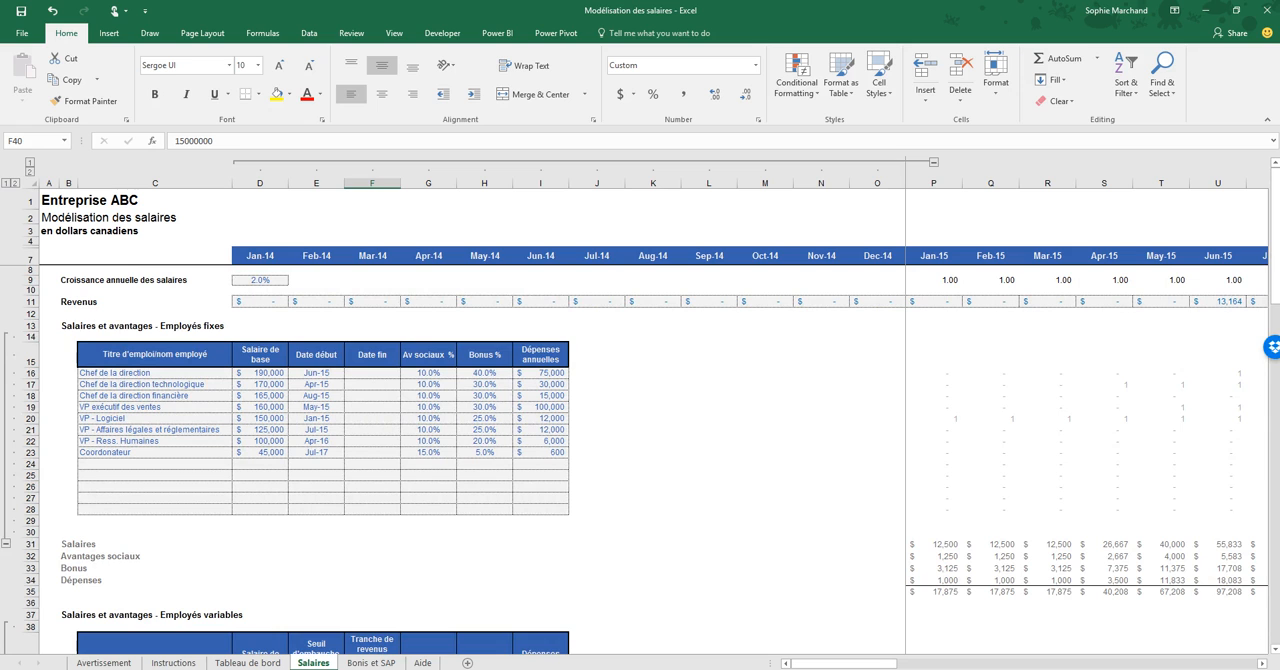
pyautogui.click(933, 162)
pyautogui.click(6, 183)
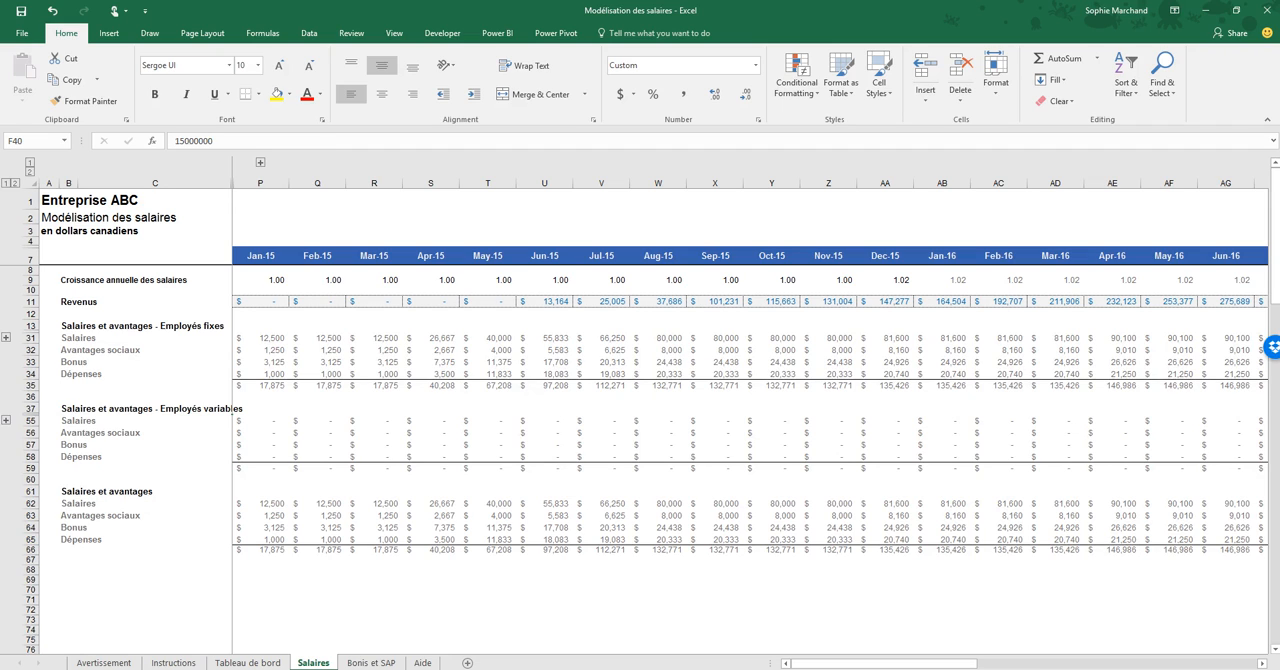
# - Examine the fixed and variable employee cost summaries, following the monthly amounts out to Jan-18 and back to Jan-15
pyautogui.click(70, 327)
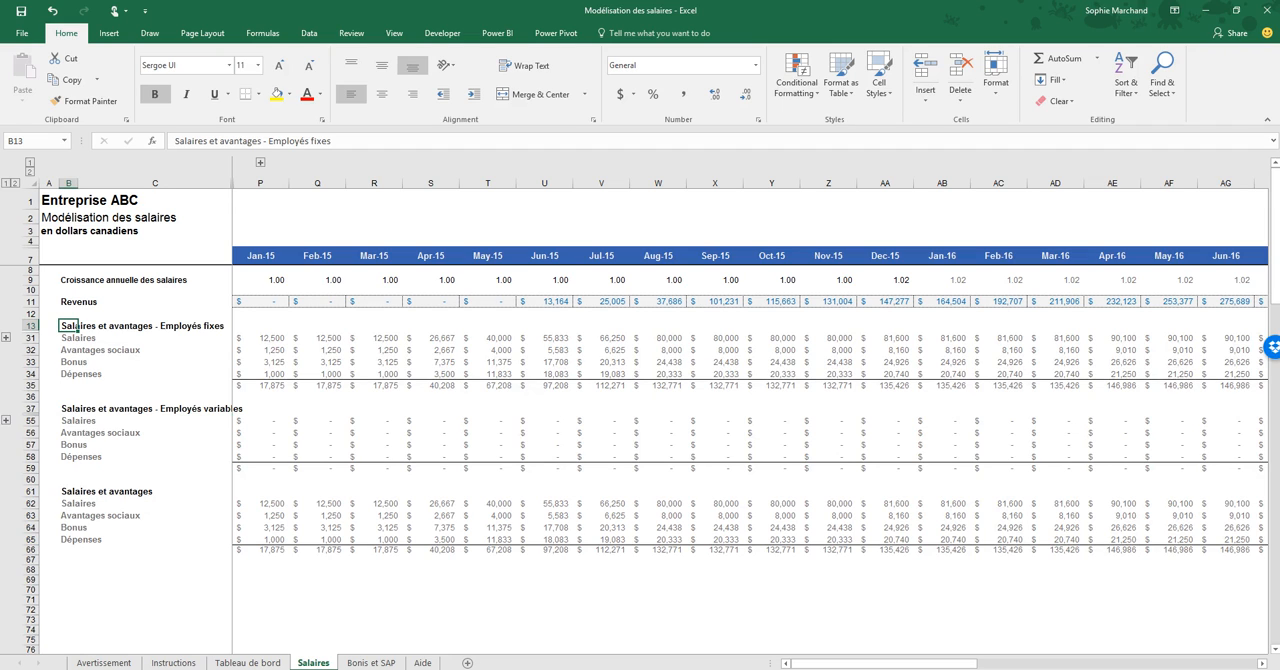
pyautogui.click(69, 409)
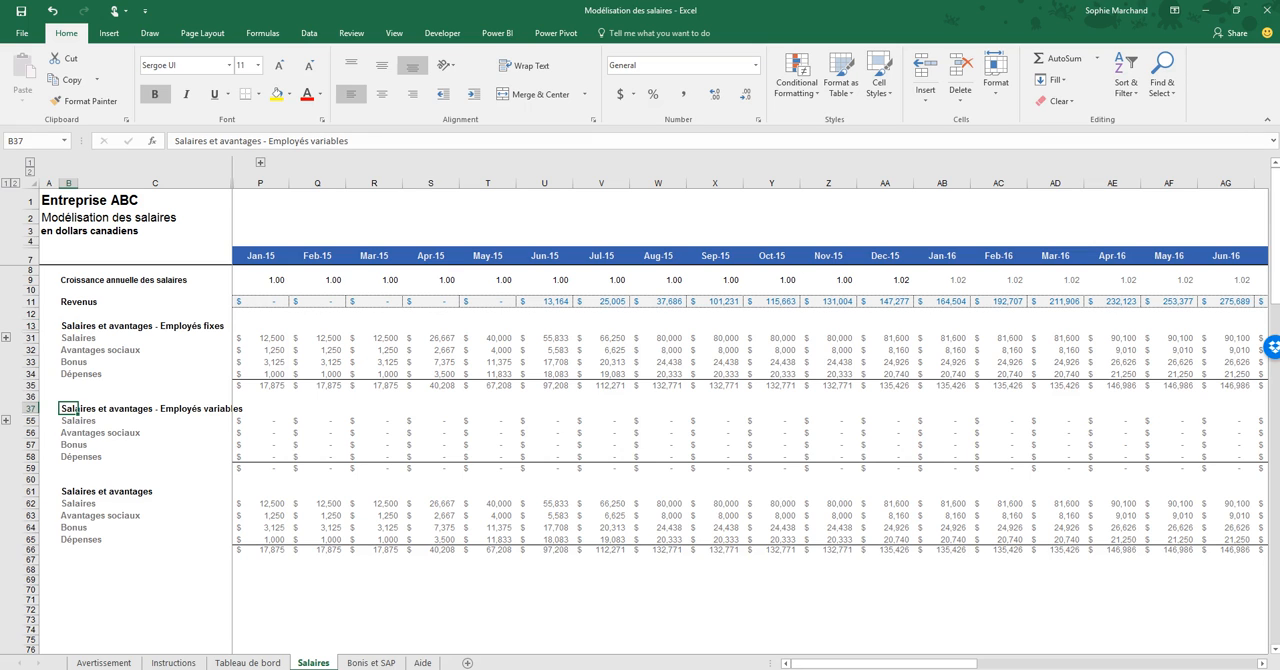
pyautogui.moveTo(800, 662); pyautogui.dragTo(924, 662)
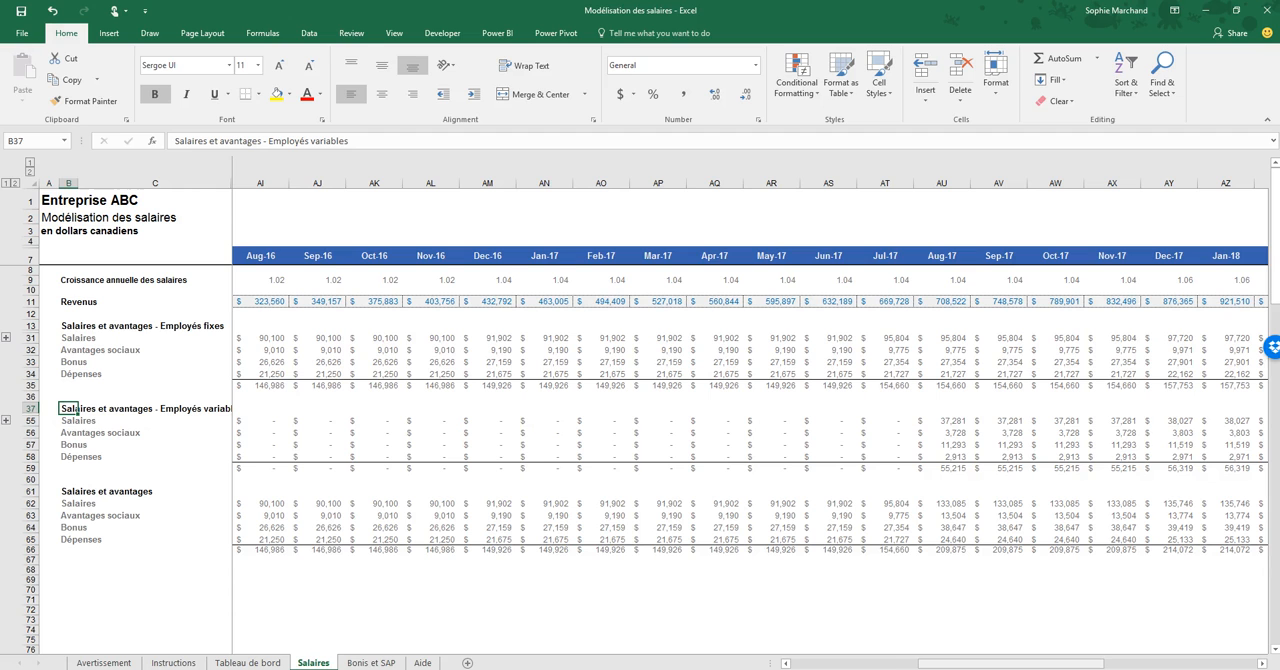
pyautogui.moveTo(987, 663); pyautogui.dragTo(859, 663)
# - Review the combined "Salaires et avantages" section line by line down to Dépenses in B65
pyautogui.click(69, 491)
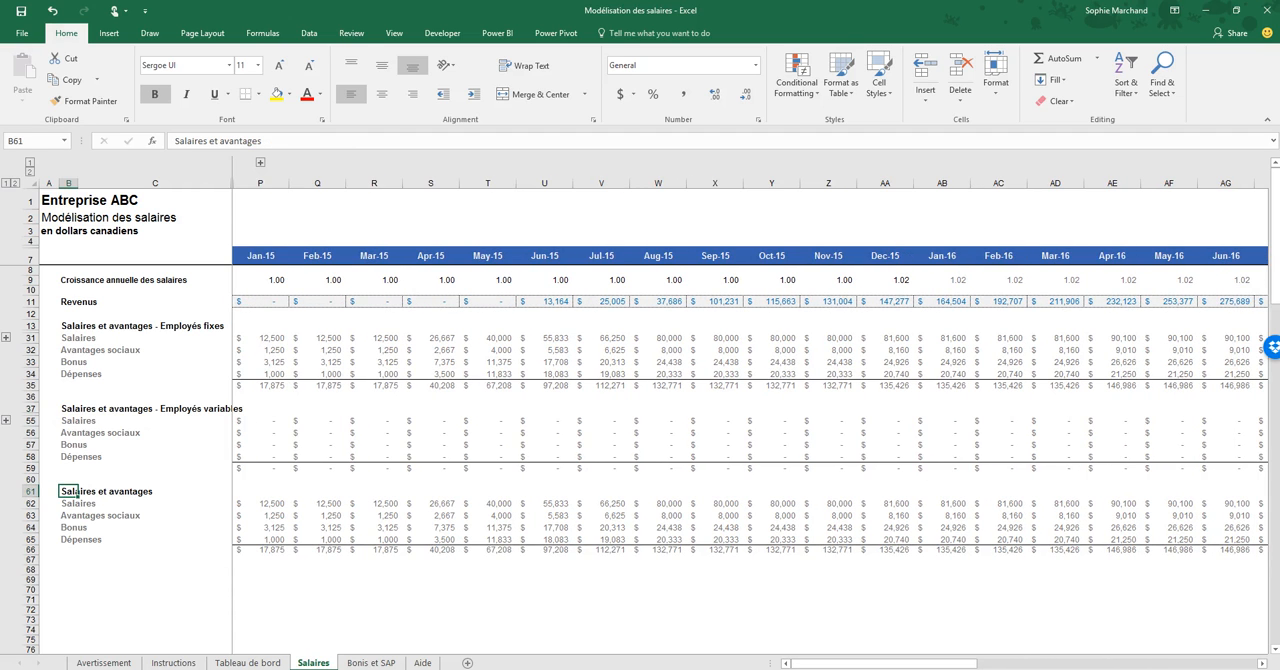
pyautogui.press('Down')
pyautogui.press('Down')
pyautogui.press('Down')
pyautogui.press('Down')
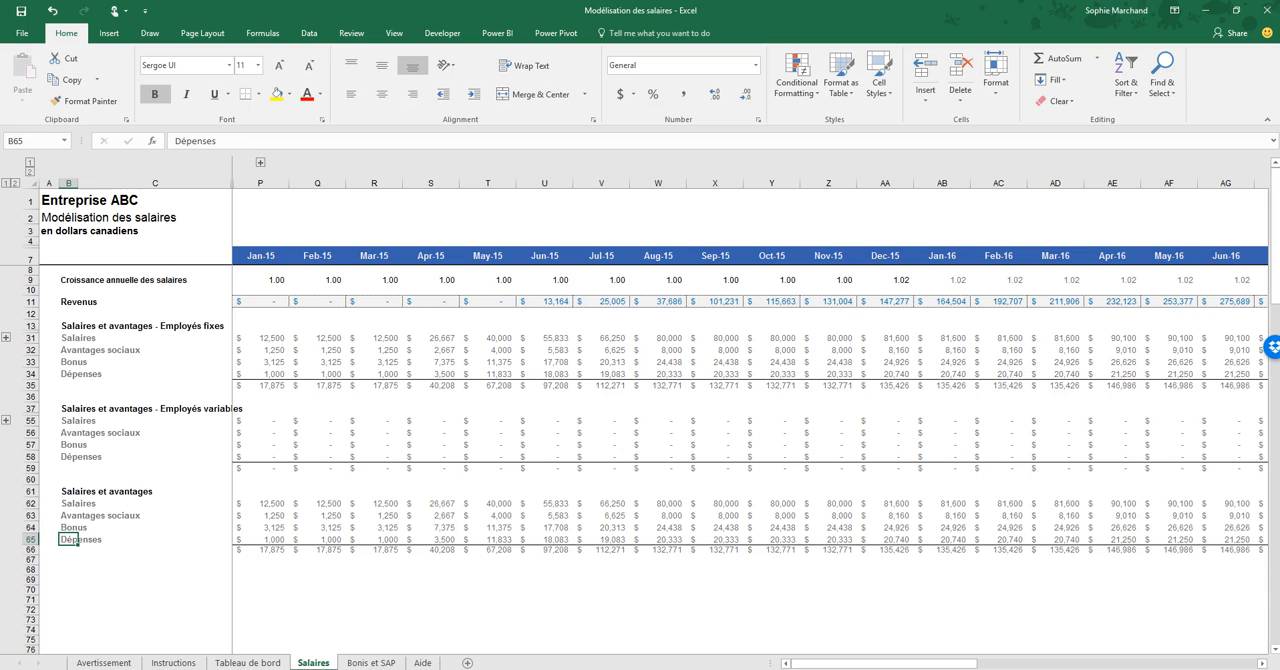
# - Expand the grouped columns G to O on the Bonis et SAP sheet and locate its bonus and salaries payable sections
pyautogui.hotkey('ctrl', 'pagedown')
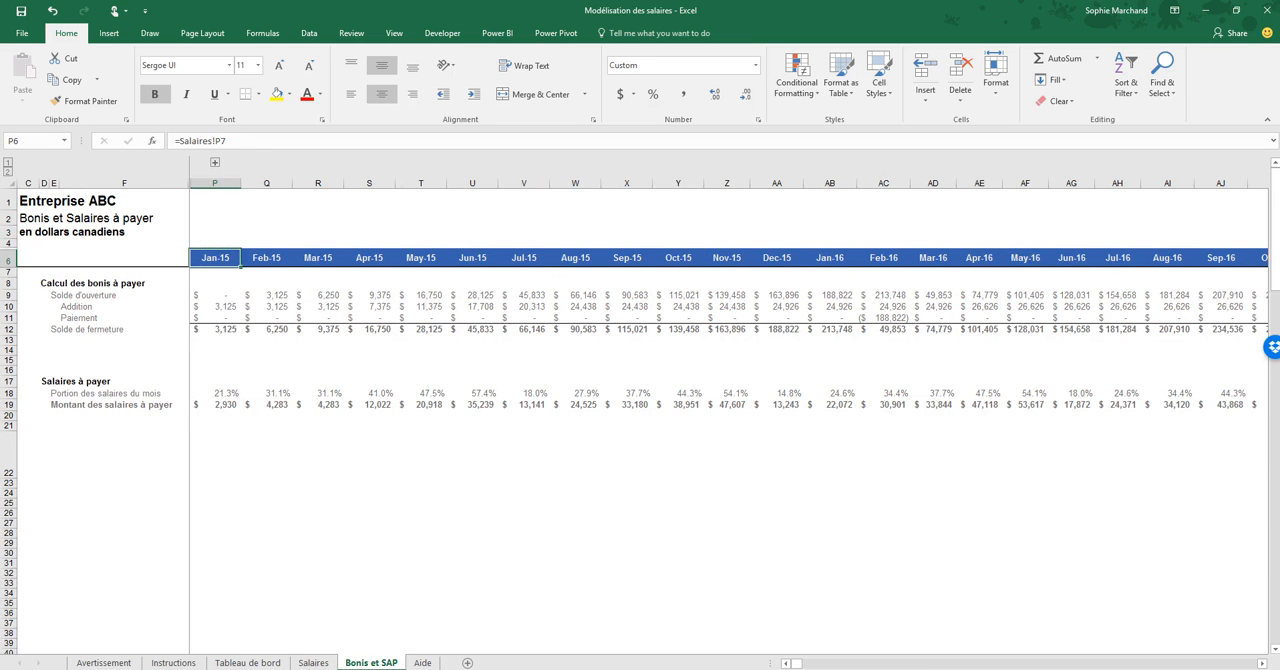
pyautogui.click(215, 162)
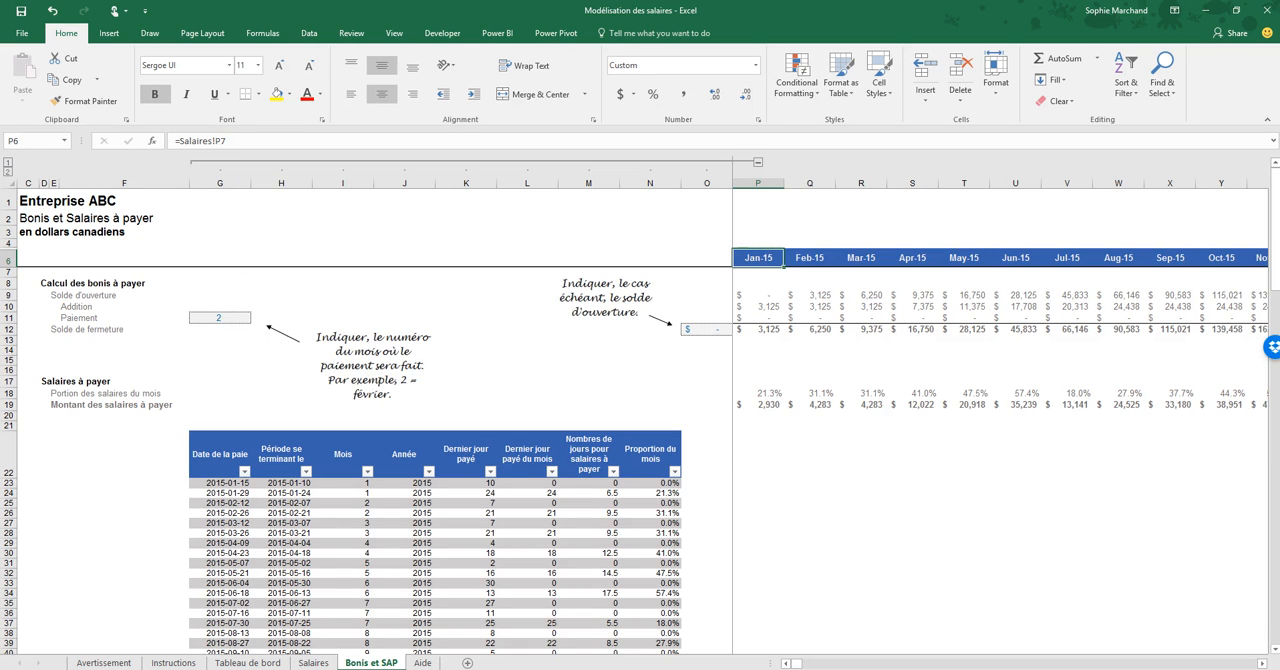
pyautogui.click(44, 284)
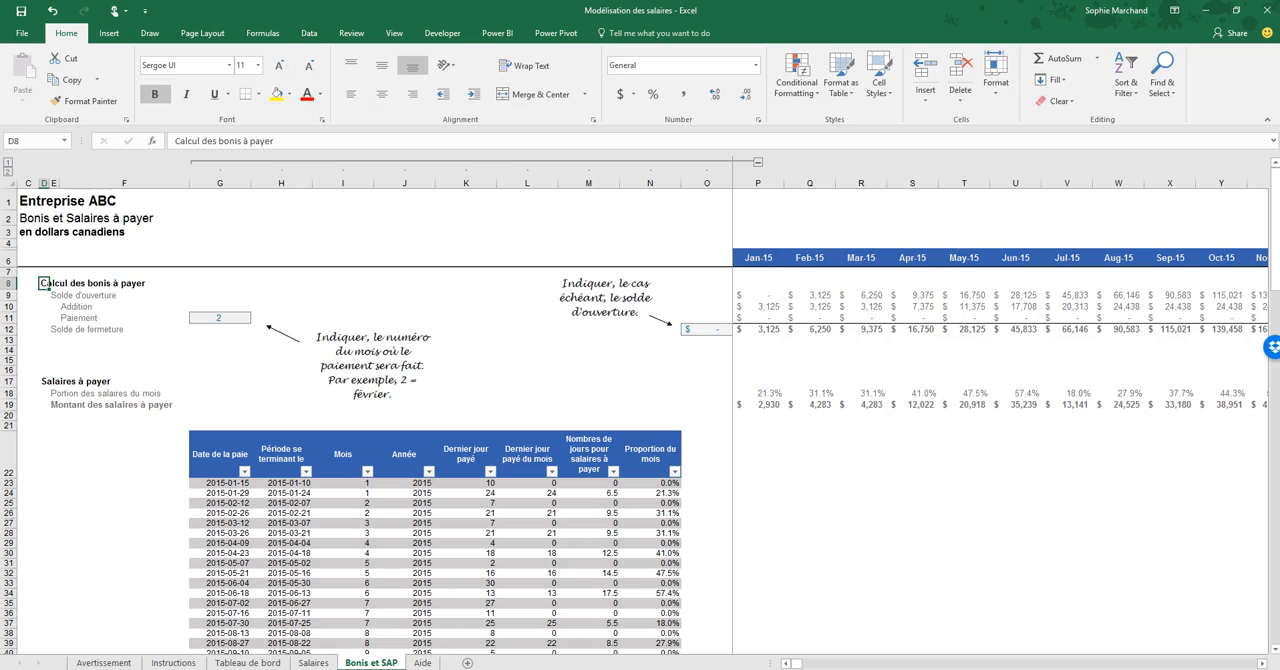
pyautogui.click(44, 381)
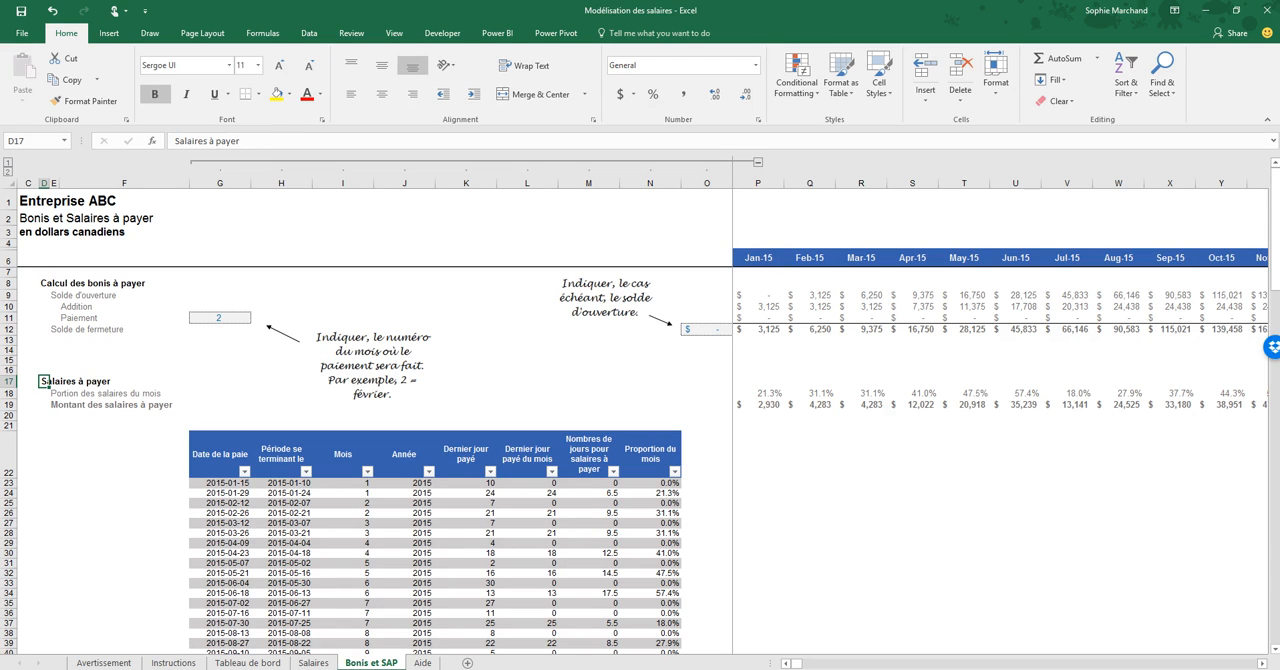
# - Go through the lines of "Calcul des bonis à payer" from Solde d'ouverture to Solde de fermeture
pyautogui.click(44, 284)
pyautogui.press('Down')
pyautogui.press('Right')
pyautogui.press('Right')
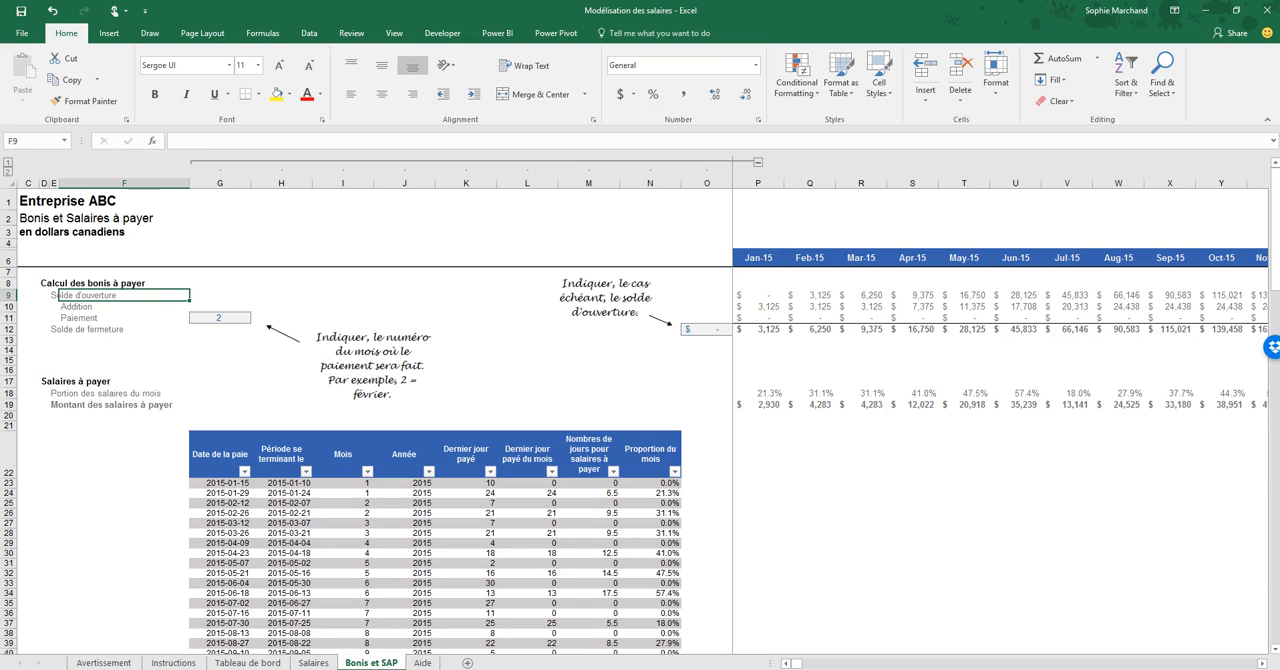
pyautogui.press('Down')
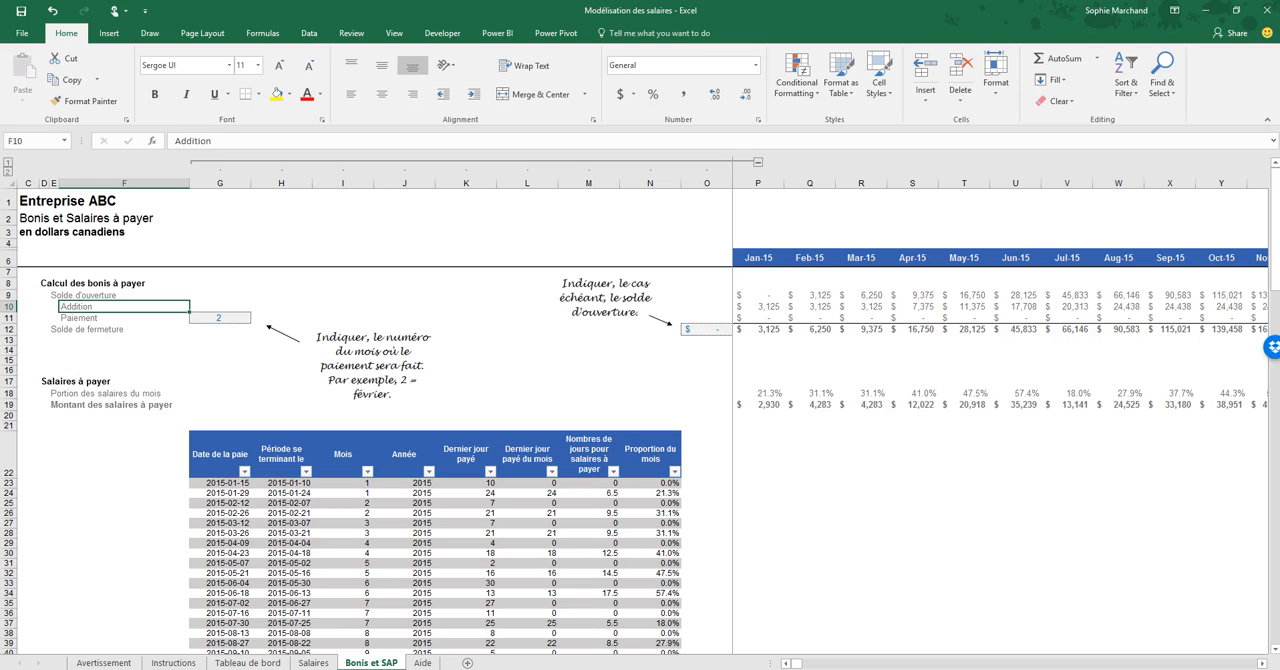
pyautogui.press('Down')
pyautogui.press('Down')
pyautogui.press('Left')
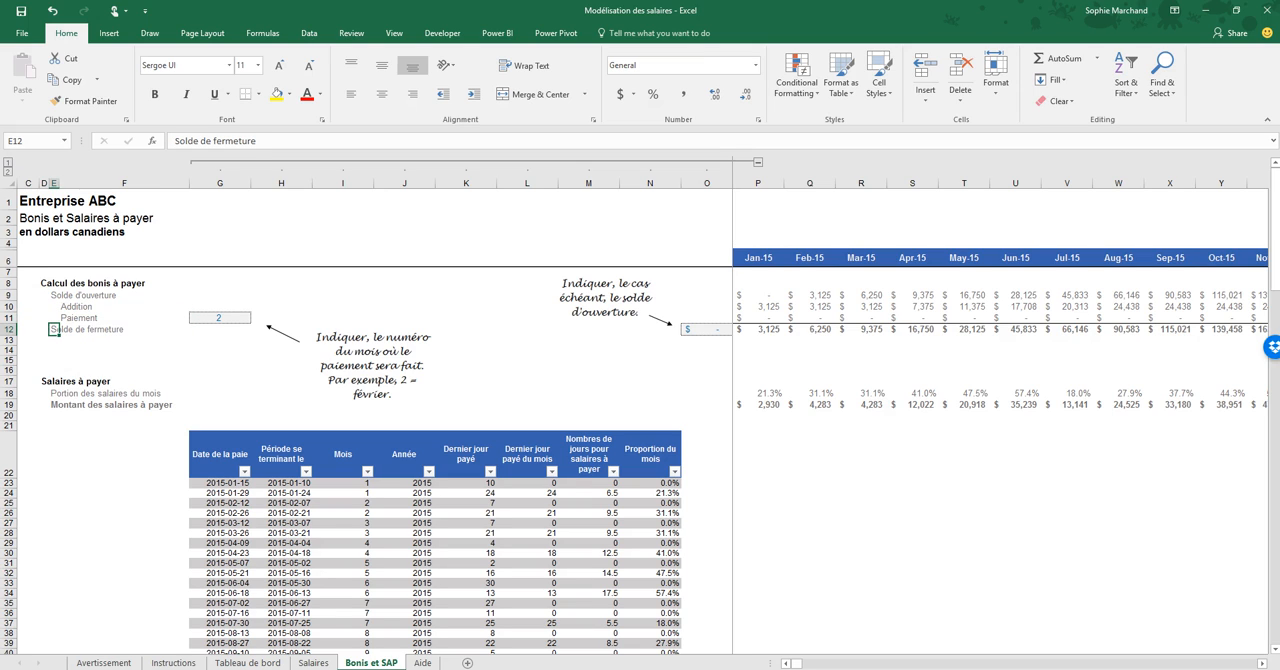
# - Inspect the bonus payment month input in G11 and the opening balance input in O12
pyautogui.press('Right')
pyautogui.press('Up')
pyautogui.press('Right')
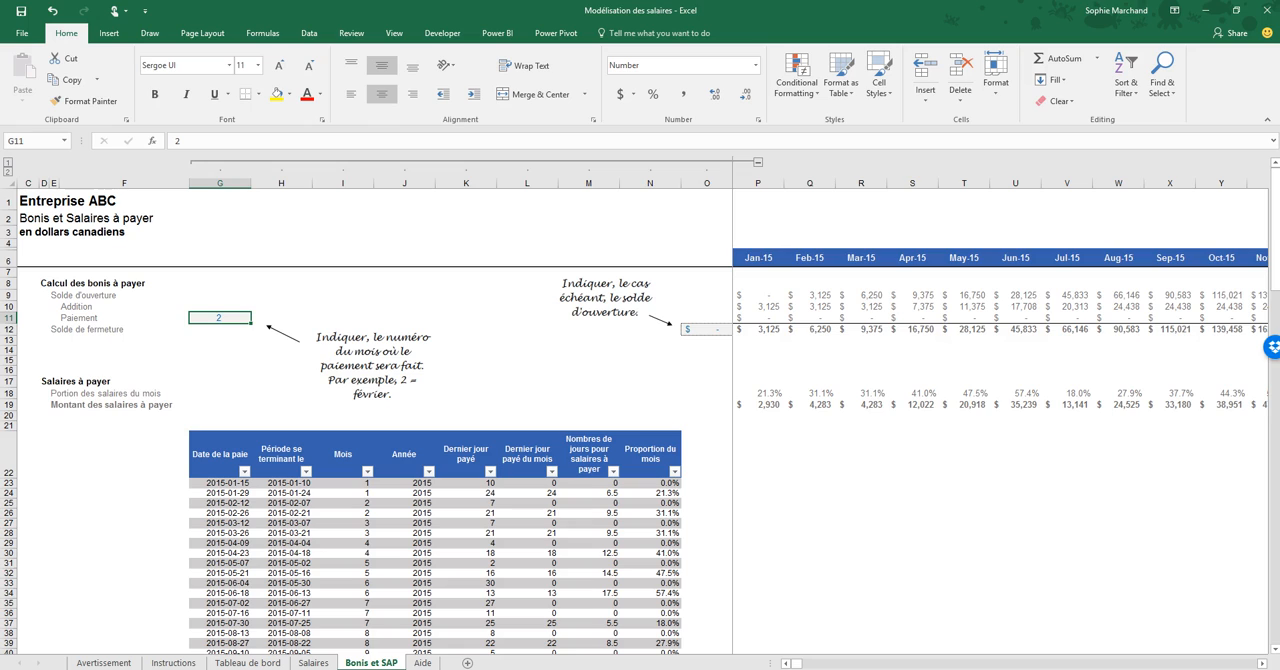
pyautogui.click(707, 329)
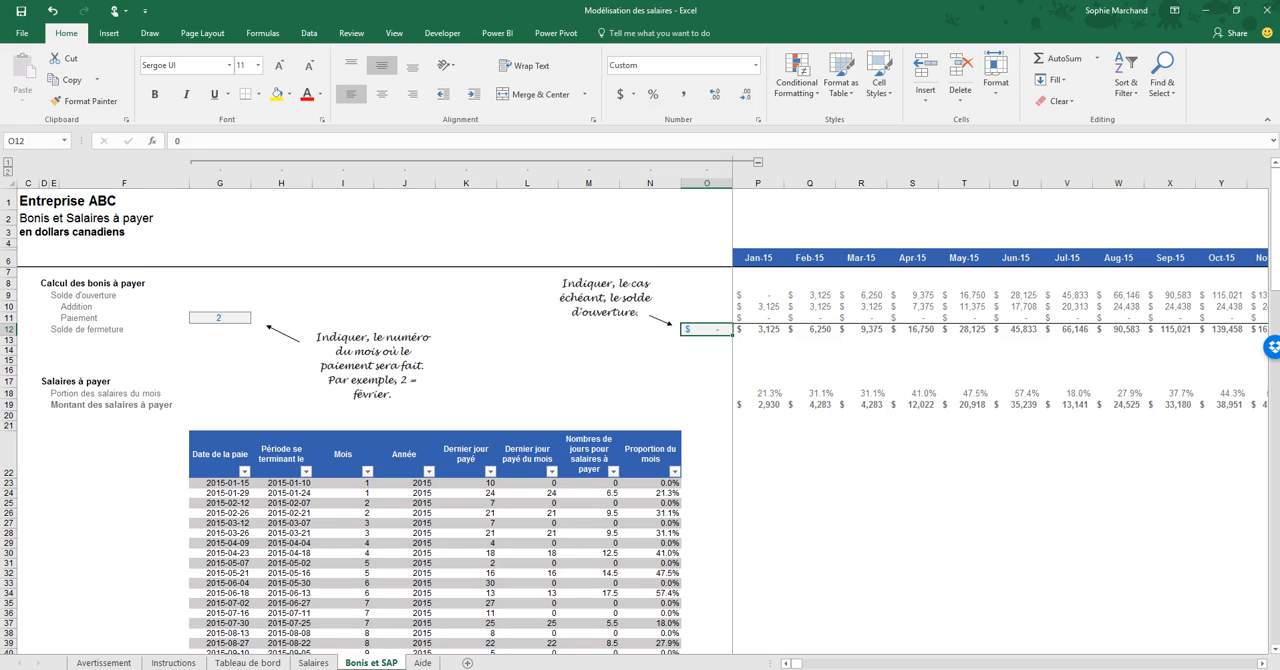
# - Follow the Paiement formulas of the bonus calculation month by month from Jan-15 to Mar-17
pyautogui.click(758, 318)
pyautogui.click(810, 318)
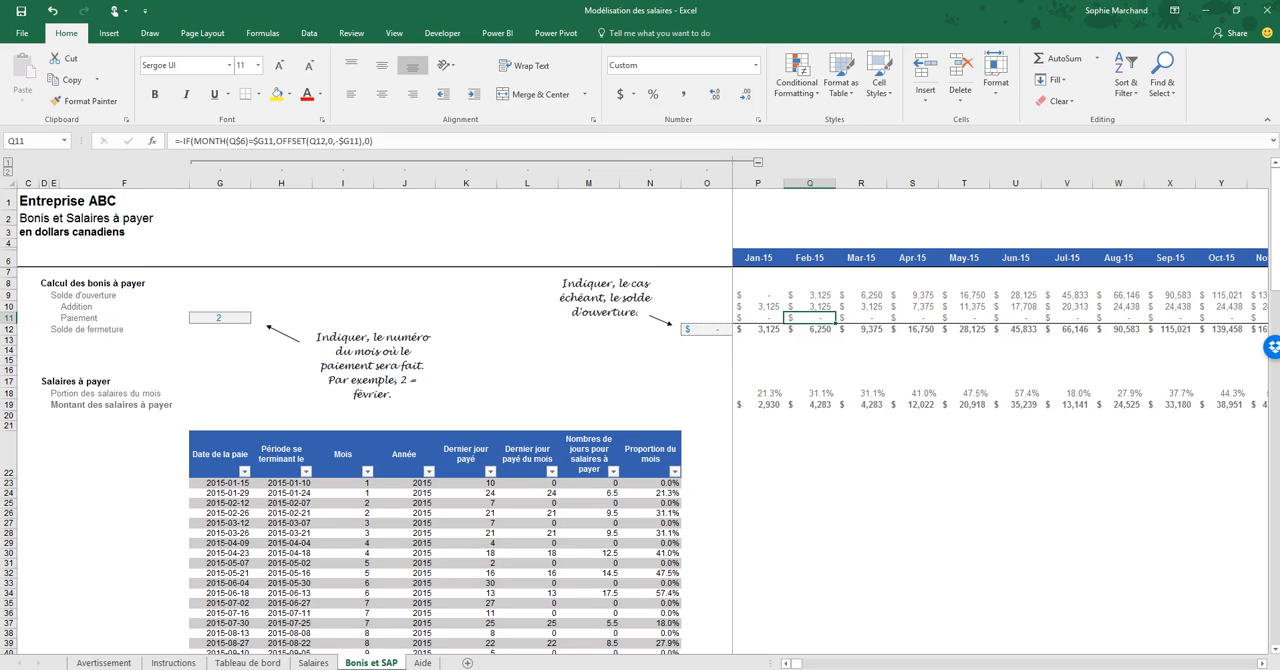
pyautogui.press('Right')
pyautogui.press('Right')
pyautogui.press('Right')
pyautogui.press('Right')
pyautogui.press('Right')
pyautogui.press('Right')
pyautogui.press('Right')
pyautogui.press('Right')
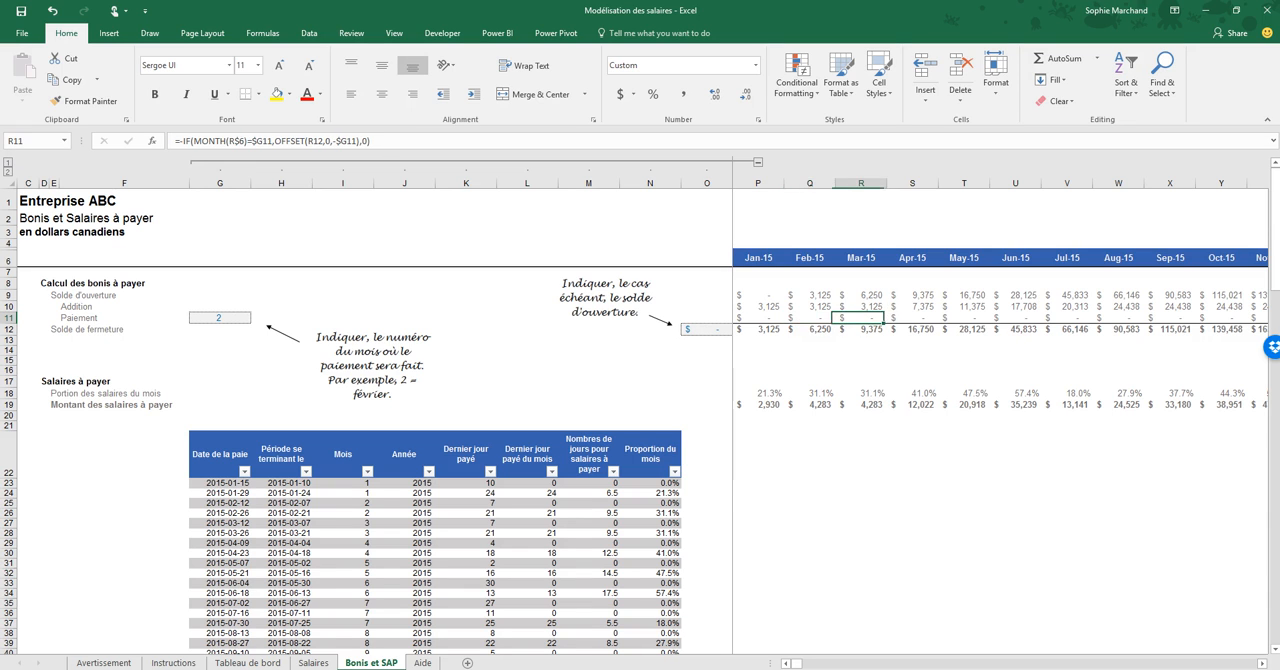
pyautogui.press('Right')
pyautogui.press('Right')
pyautogui.press('Right')
pyautogui.press('Right')
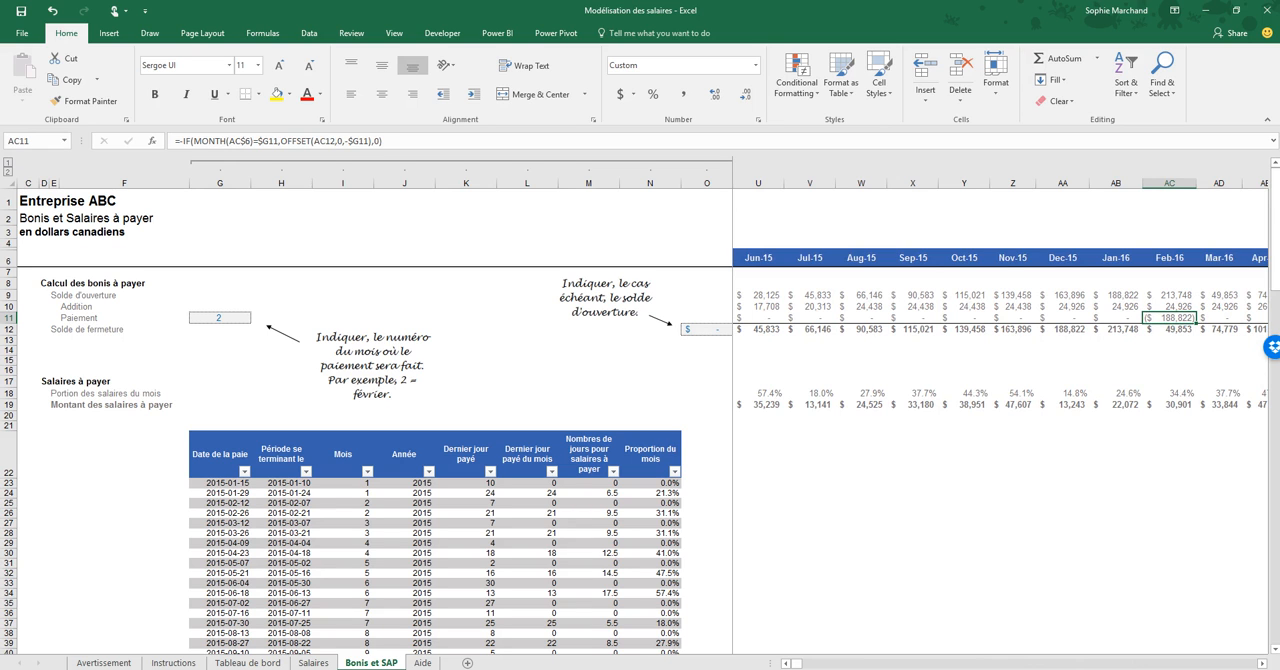
pyautogui.press('Right')
pyautogui.press('Right')
pyautogui.press('Right')
pyautogui.press('Right')
pyautogui.press('Right')
pyautogui.press('Right')
pyautogui.press('Right')
pyautogui.press('Right')
pyautogui.press('Right')
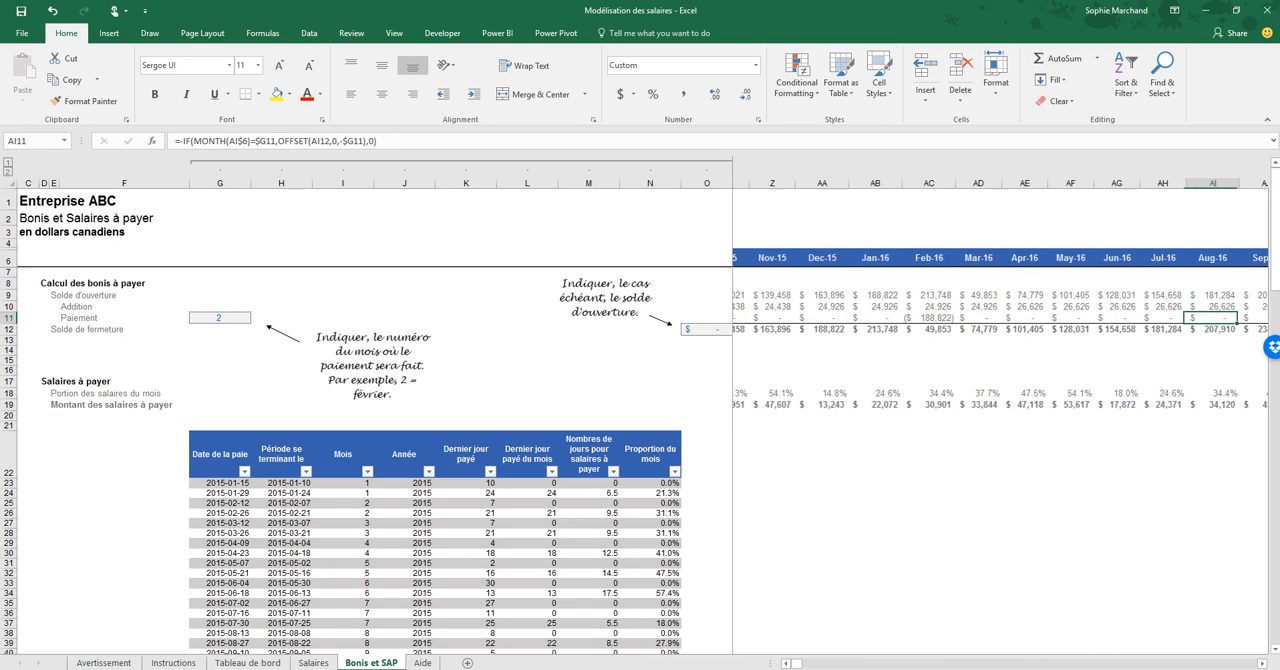
pyautogui.press('Right')
pyautogui.press('Right')
pyautogui.press('Right')
pyautogui.press('Right')
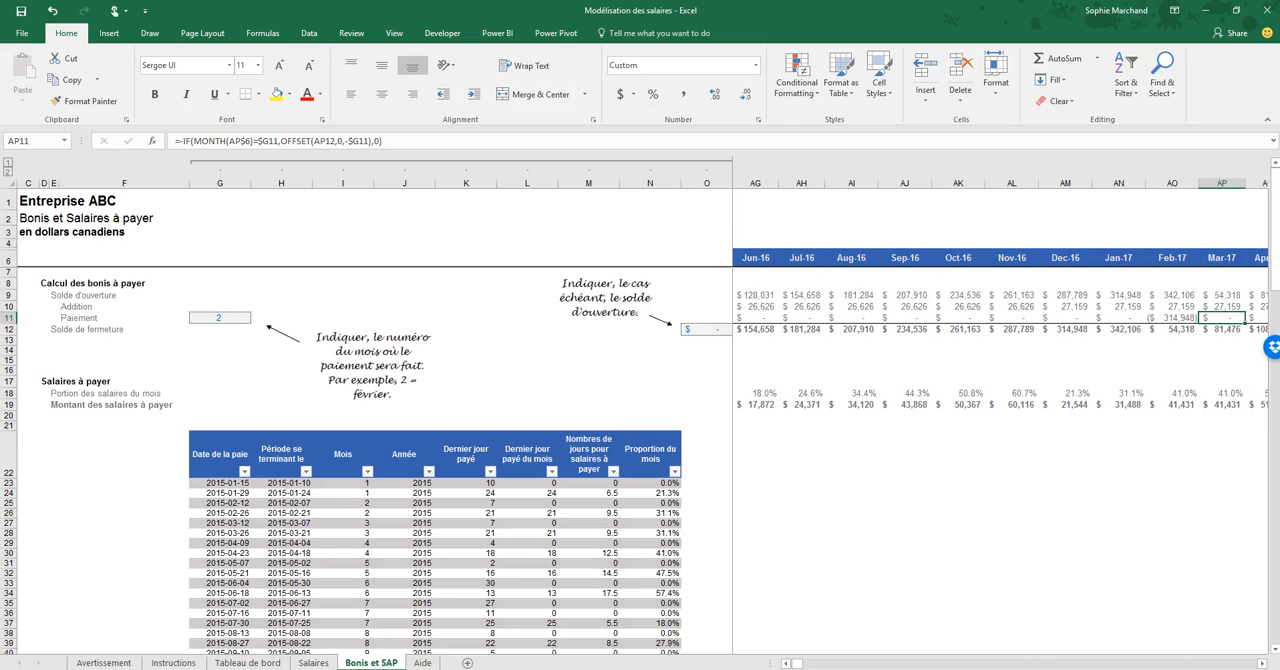
# - Examine the "Salaires à payer" section and its pay date table from the first row in 23 down to the last in 152
pyautogui.click(44, 382)
pyautogui.click(53, 393)
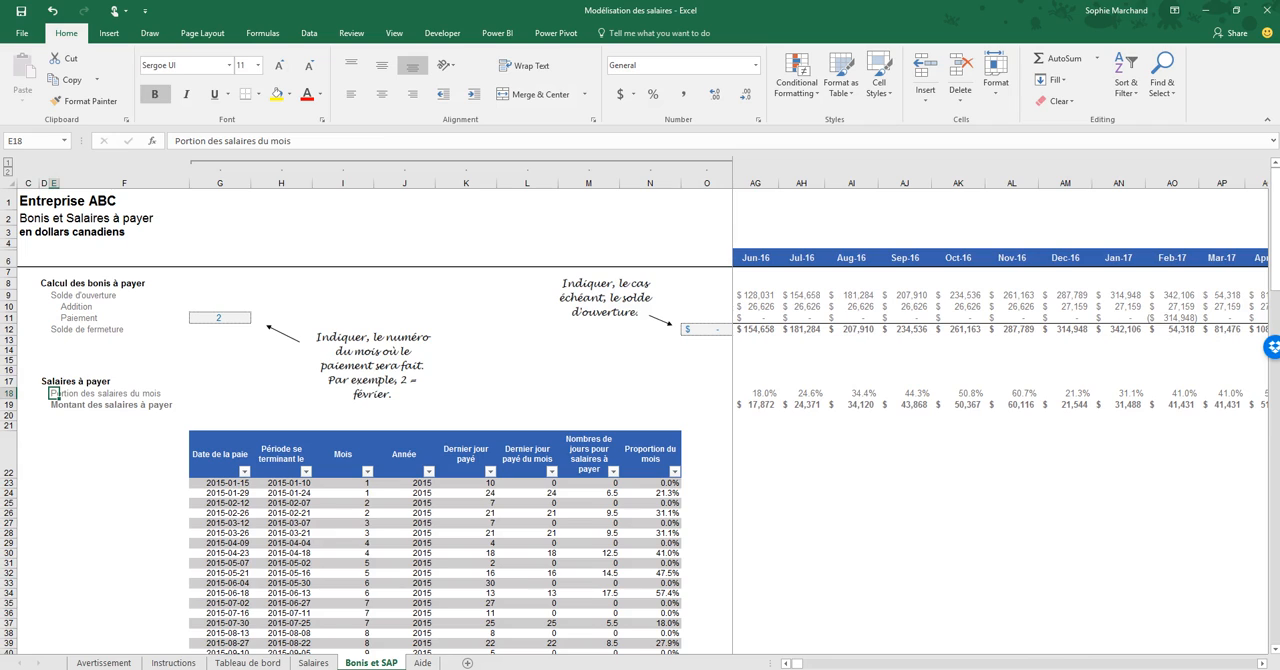
pyautogui.click(220, 483)
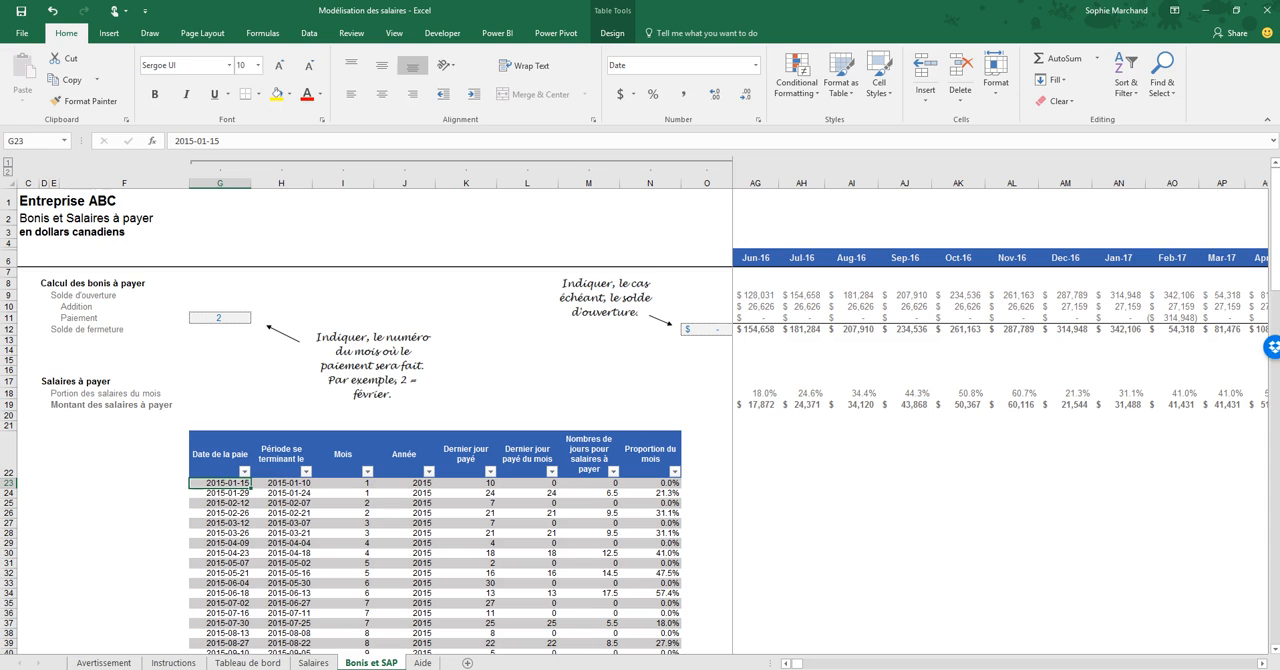
pyautogui.scroll(-10, 640, 460)
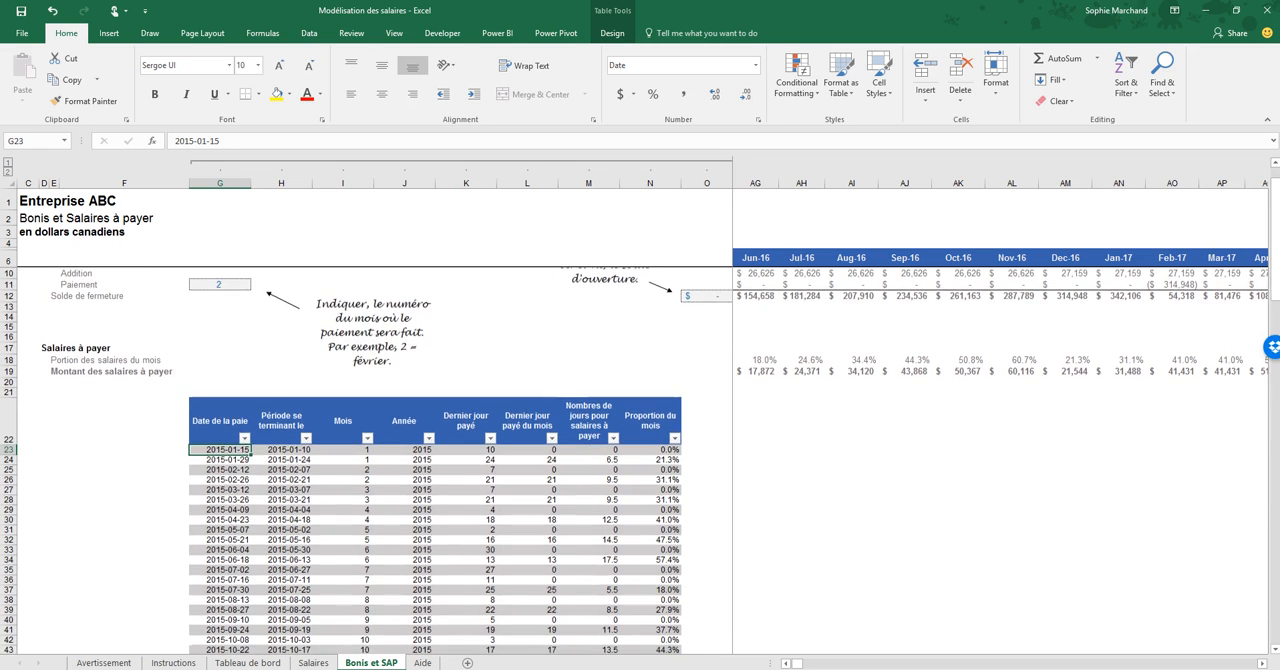
pyautogui.scroll(-20, 640, 460)
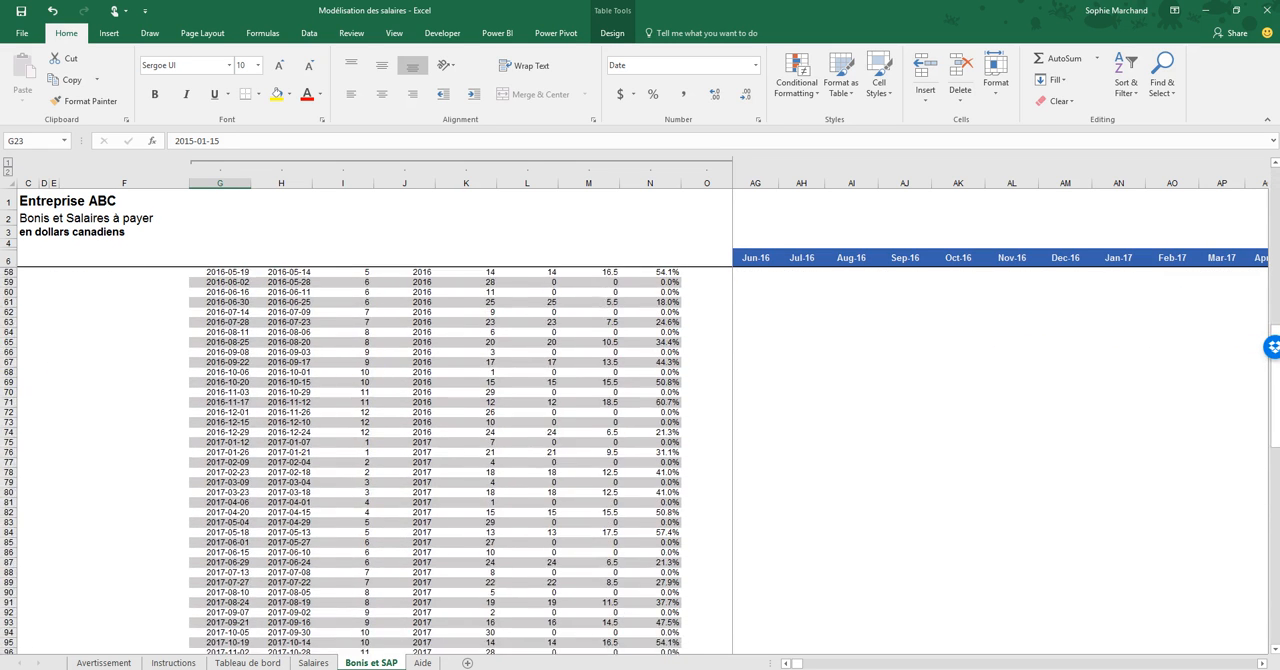
pyautogui.scroll(-4, 640, 460)
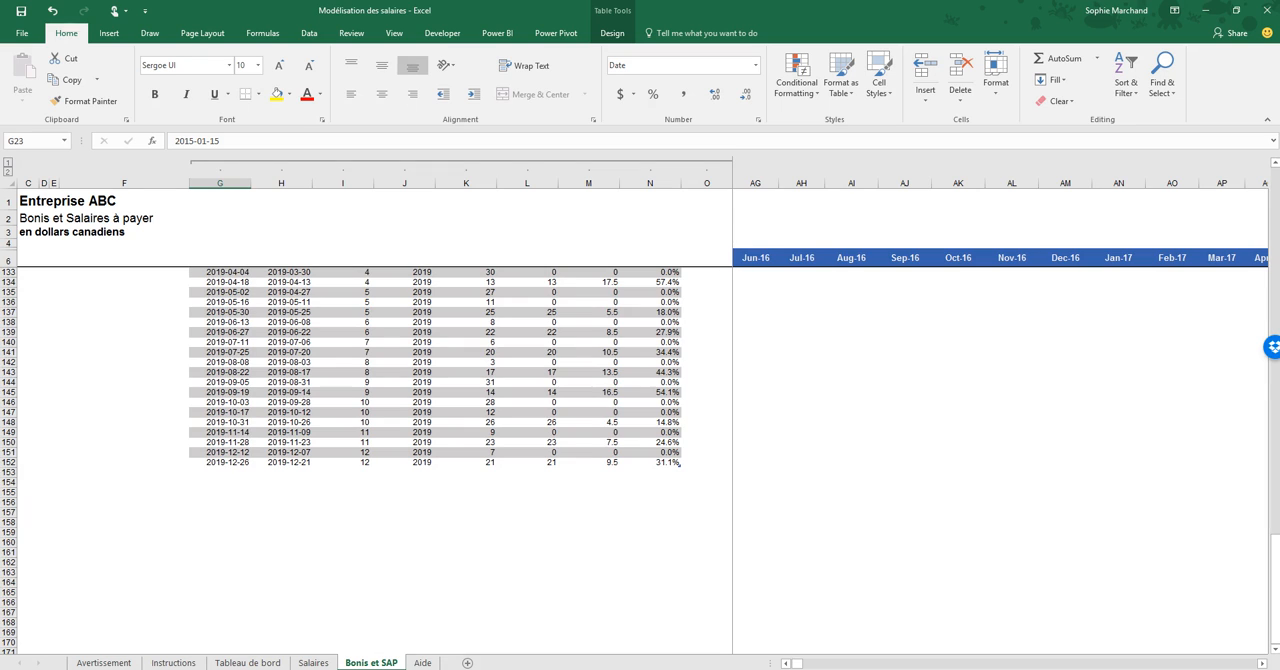
pyautogui.click(220, 473)
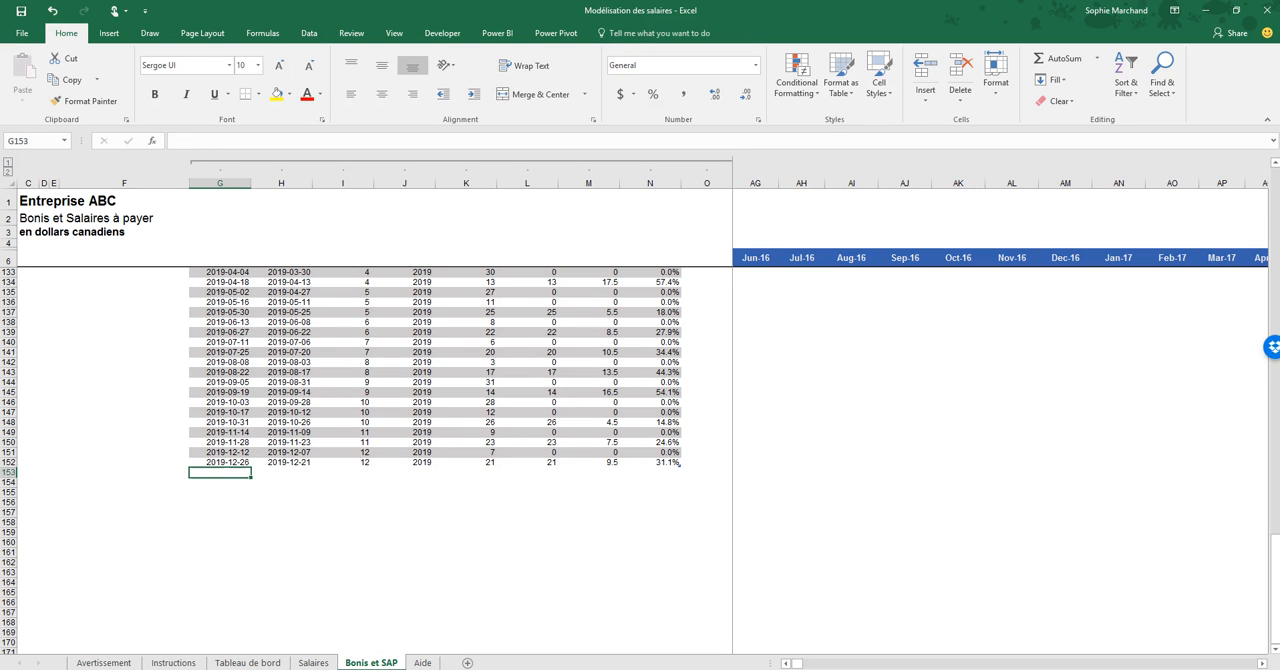
pyautogui.scroll(20, 435, 460)
pyautogui.scroll(20, 435, 460)
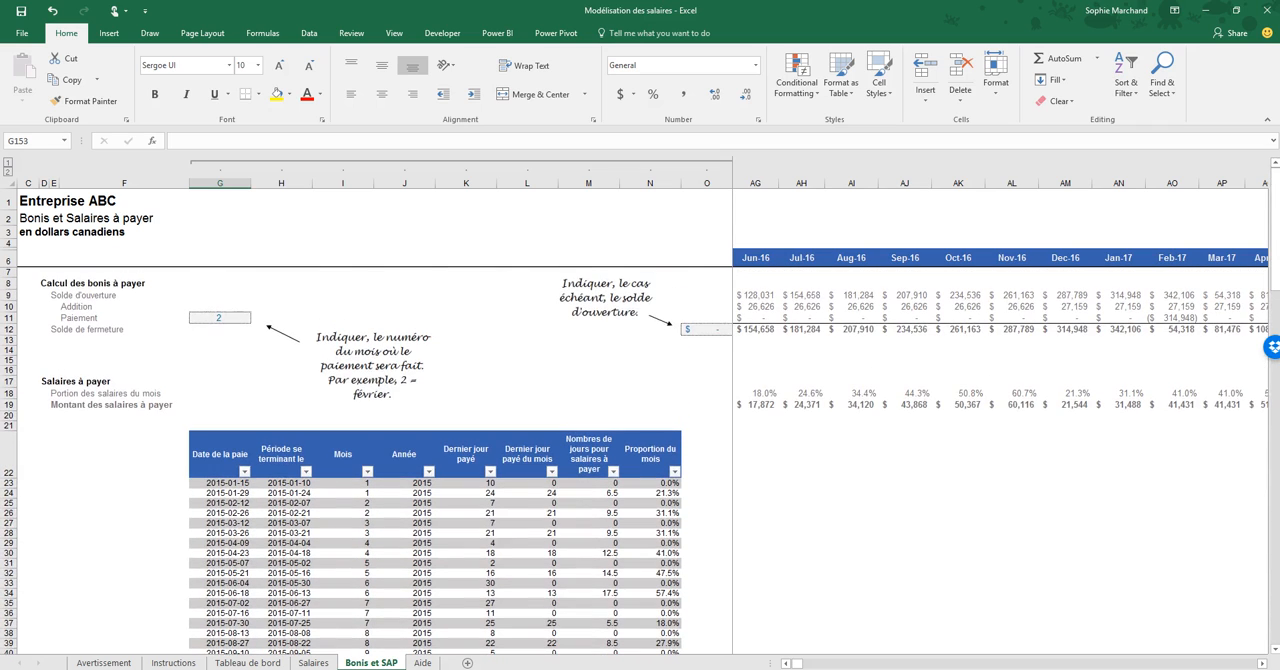
# - Examine the formulas in the first rows of the "Date de la paie" column, from G23 to G26
pyautogui.click(220, 455)
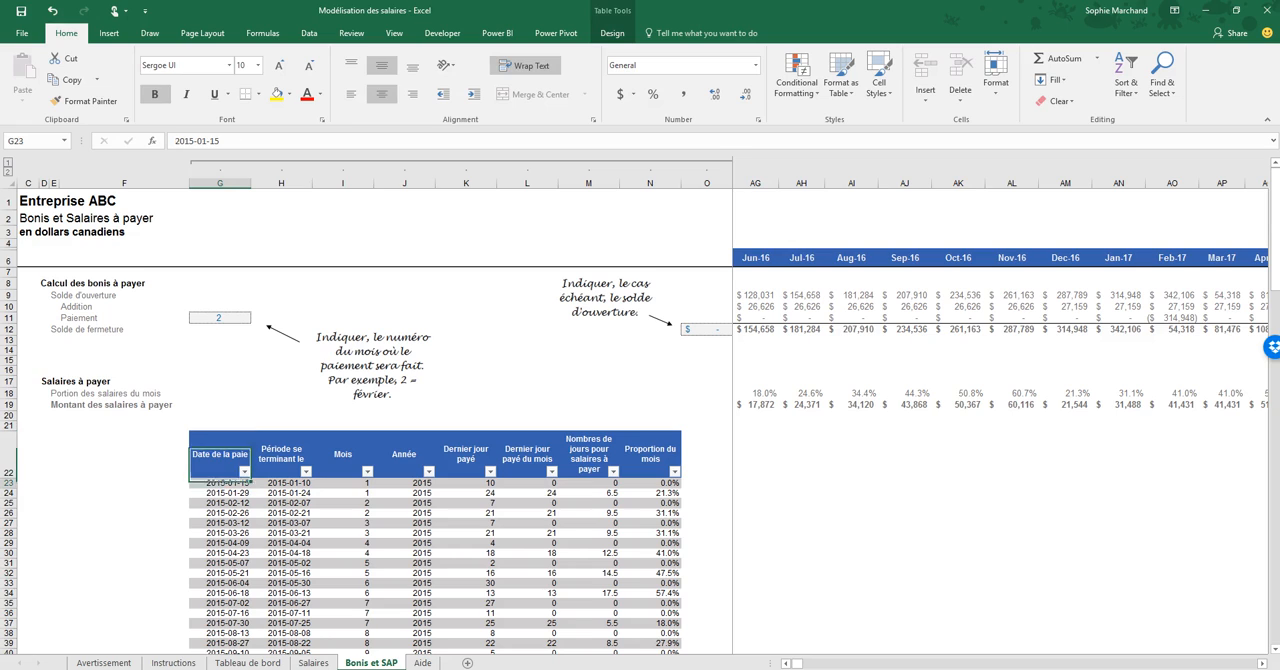
pyautogui.click(220, 483)
pyautogui.press('Down')
pyautogui.press('Down')
pyautogui.press('Down')
pyautogui.press('Down')
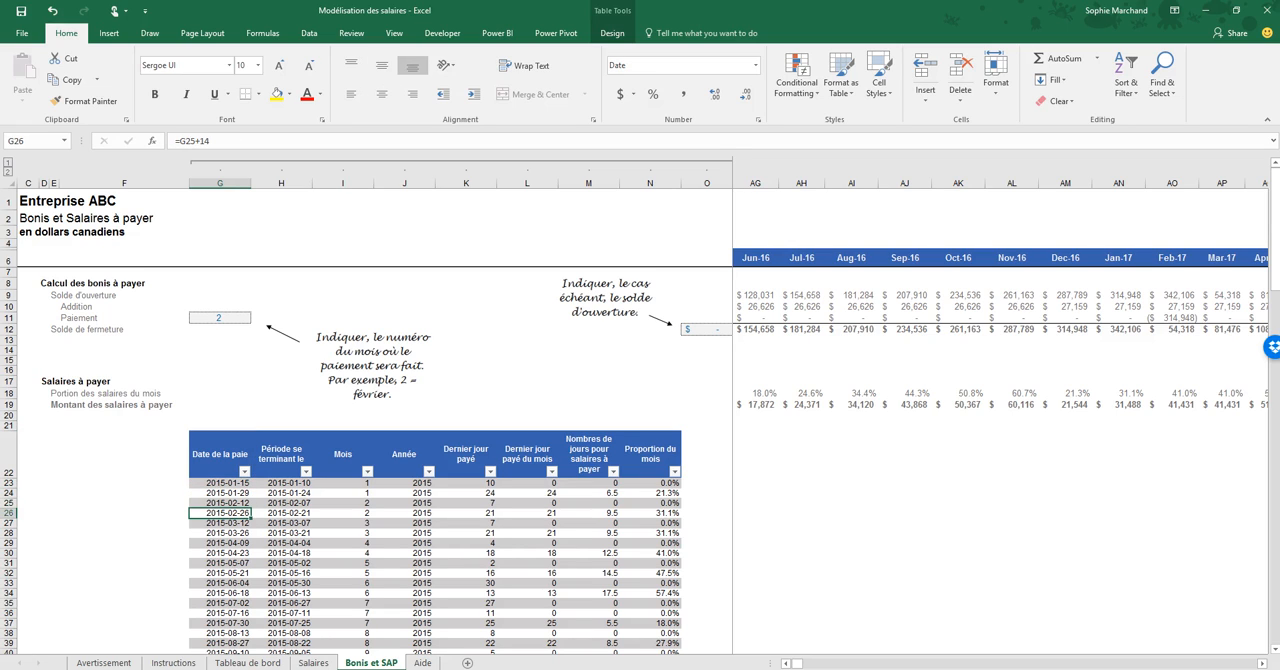
pyautogui.press('Up')
pyautogui.press('Up')
pyautogui.press('Up')
pyautogui.press('Down')
pyautogui.press('Down')
pyautogui.press('Down')
pyautogui.press('Up')
pyautogui.press('Up')
pyautogui.press('Up')
pyautogui.press('Down')
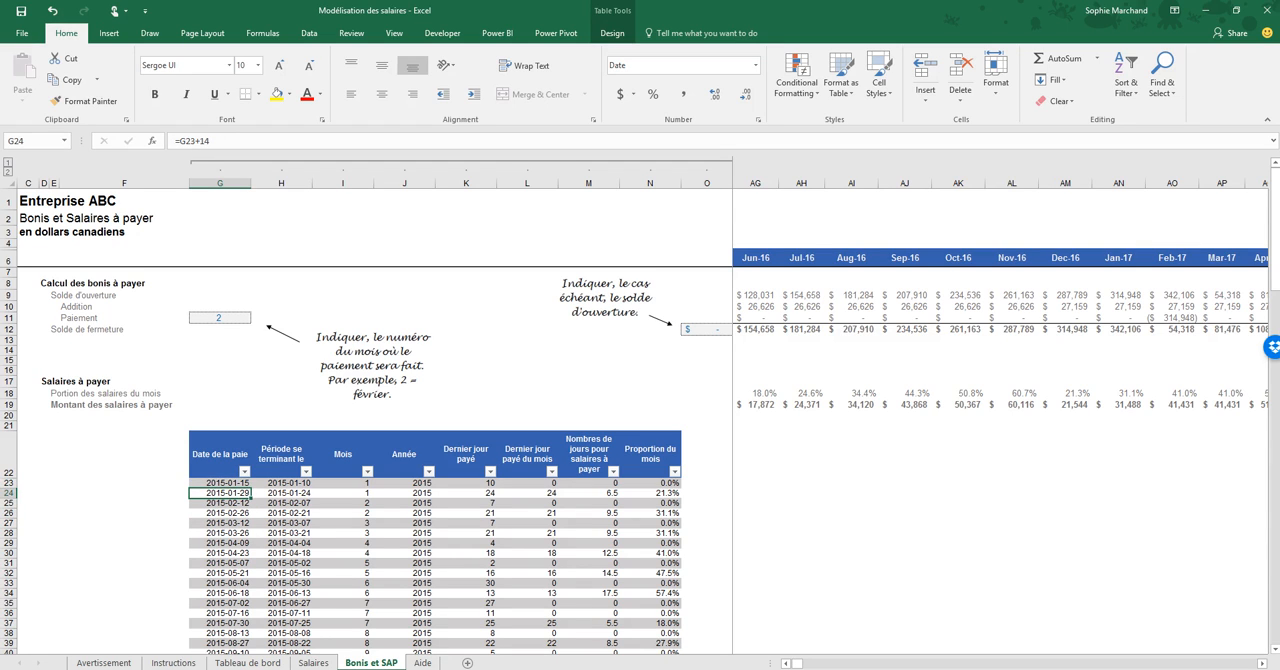
pyautogui.press('Down')
pyautogui.press('Down')
pyautogui.press('Down')
pyautogui.press('Down')
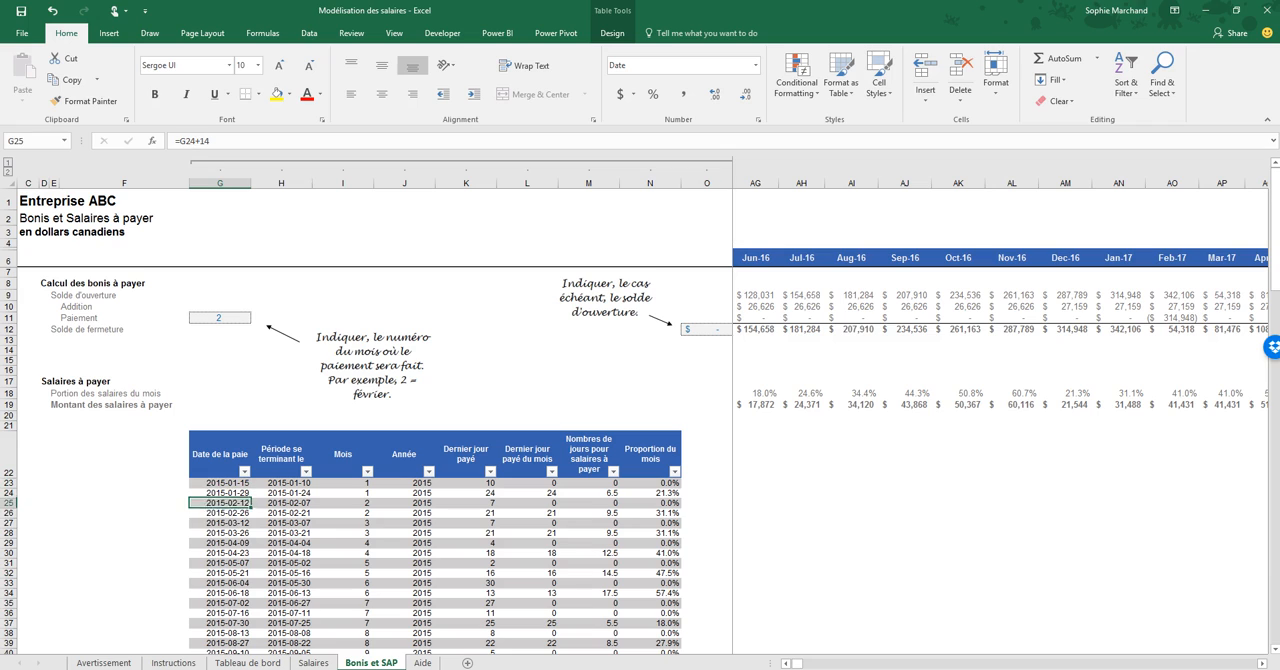
pyautogui.press('Up')
pyautogui.press('Up')
pyautogui.press('Up')
pyautogui.press('Up')
pyautogui.press('Up')
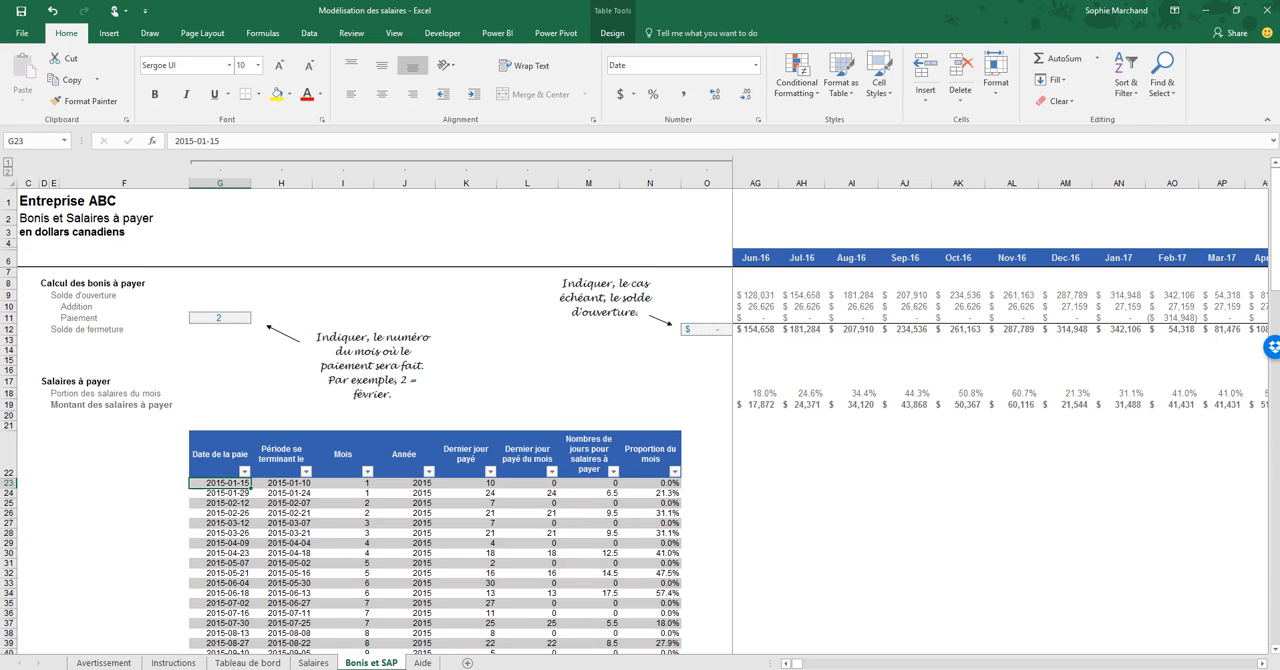
# - Compare the first pay date in G23 with the "Période se terminant le" formula in H23
pyautogui.press('Right')
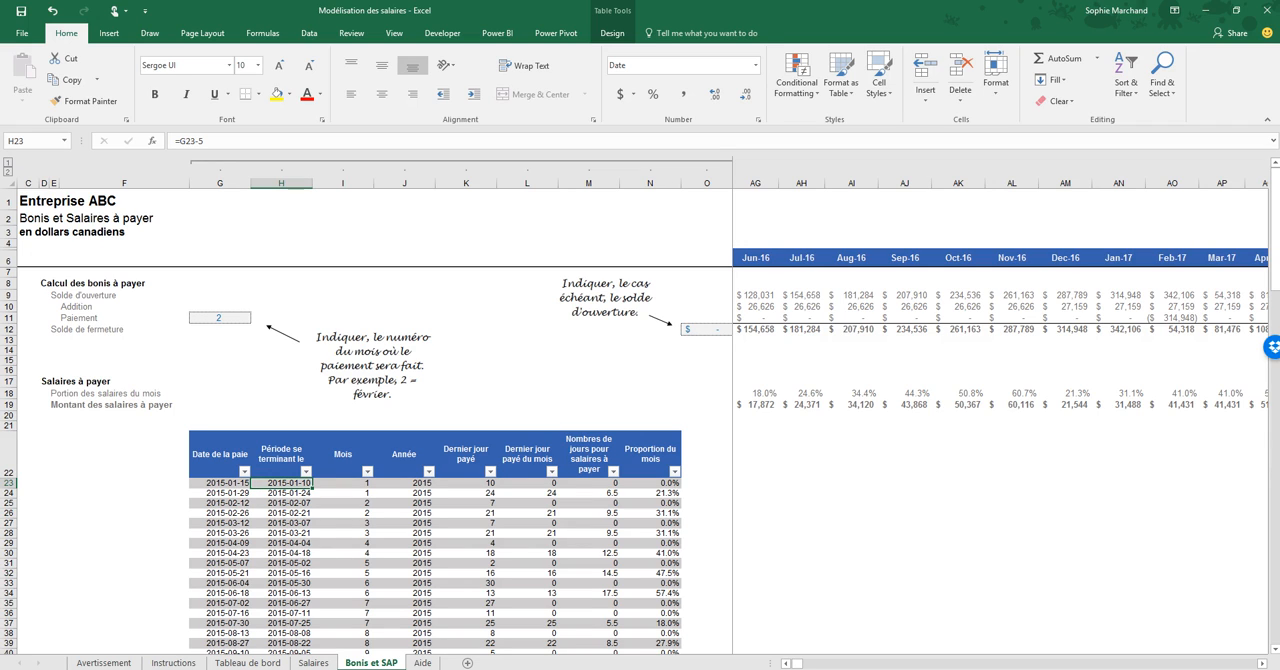
pyautogui.press('Left')
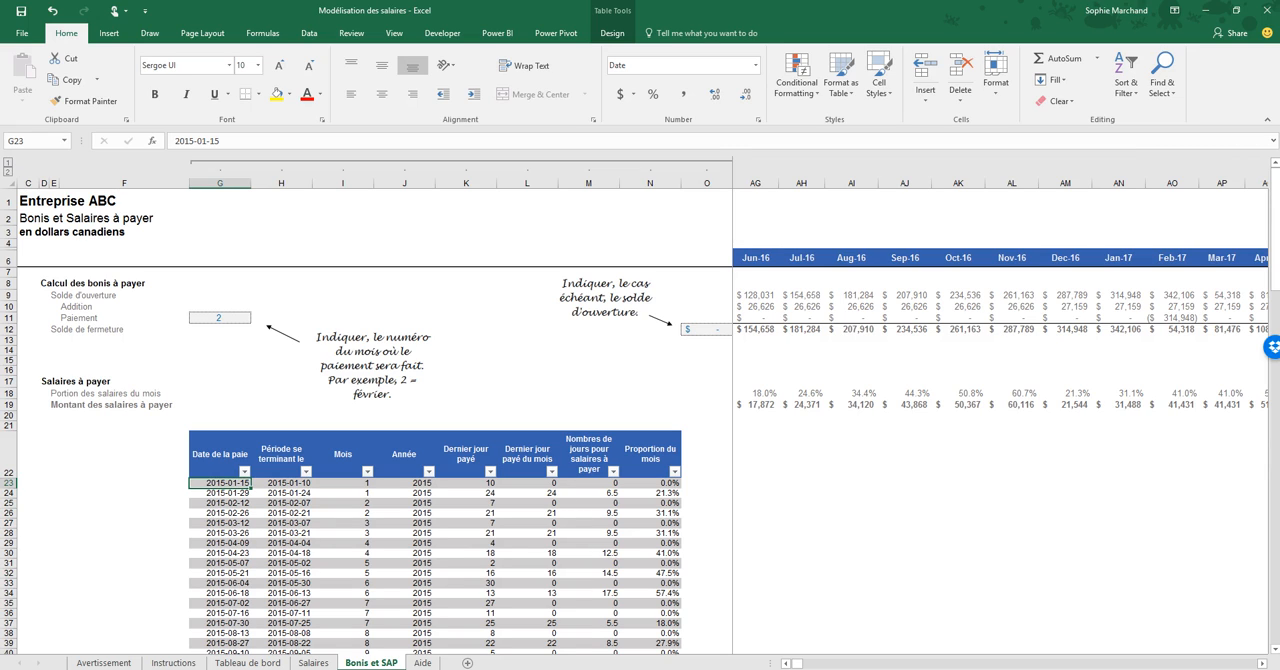
pyautogui.press('Right')
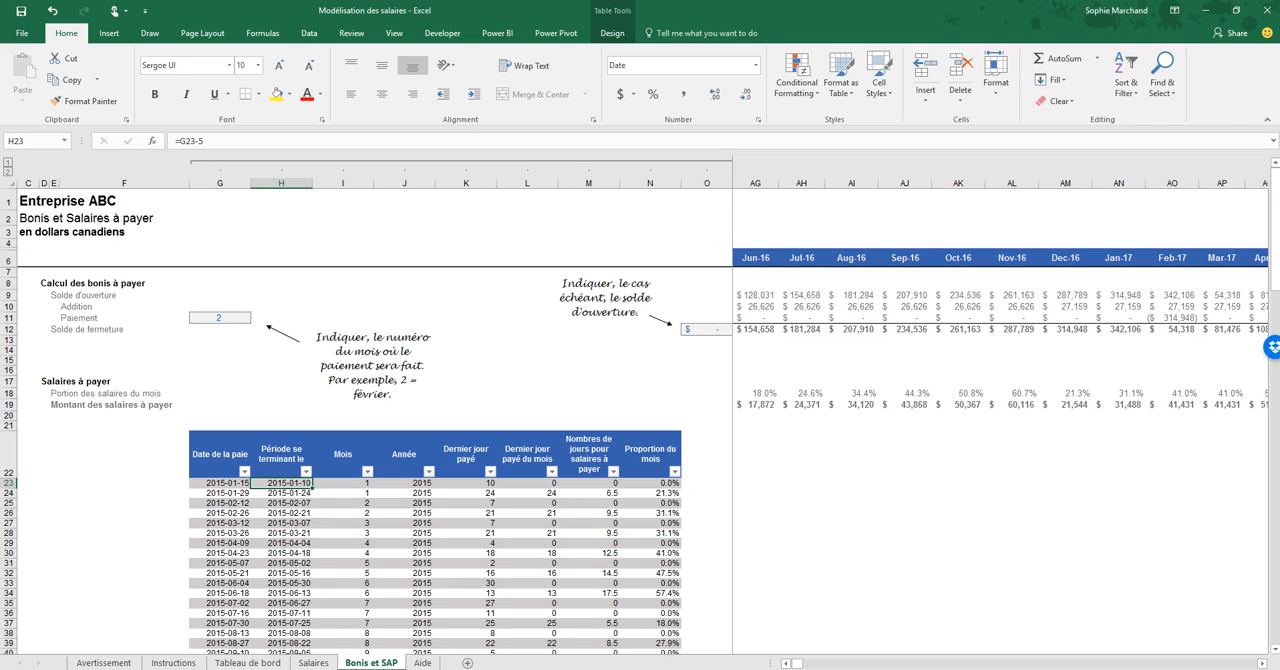
pyautogui.press('Left')
pyautogui.press('Right')
pyautogui.press('Left')
pyautogui.press('Right')
pyautogui.press('Left')
pyautogui.press('Right')
pyautogui.press('Left')
pyautogui.press('Right')
pyautogui.press('Right')
# - Examine the formulas in row 23 of the pay table, from Mois and Année across to the payable-day columns
pyautogui.press('Right')
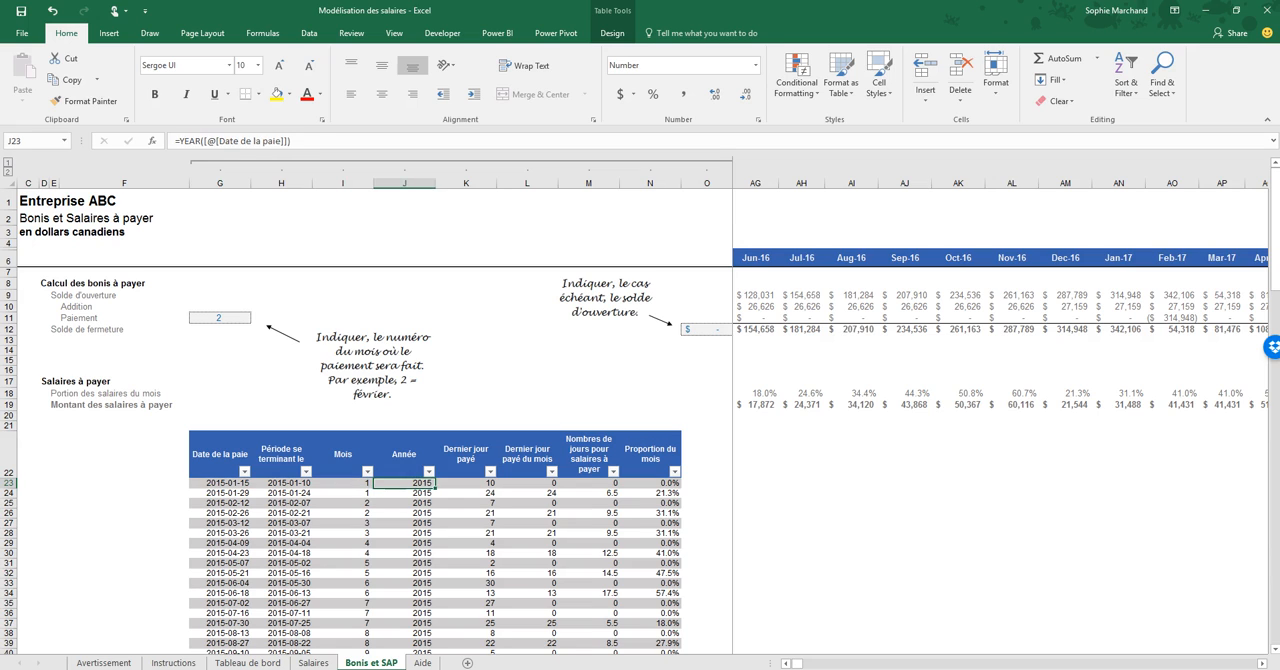
pyautogui.press('Right')
pyautogui.press('Right')
pyautogui.press('Right')
pyautogui.press('Right')
pyautogui.press('Left')
pyautogui.press('Left')
pyautogui.press('Left')
pyautogui.press('Left')
pyautogui.press('Left')
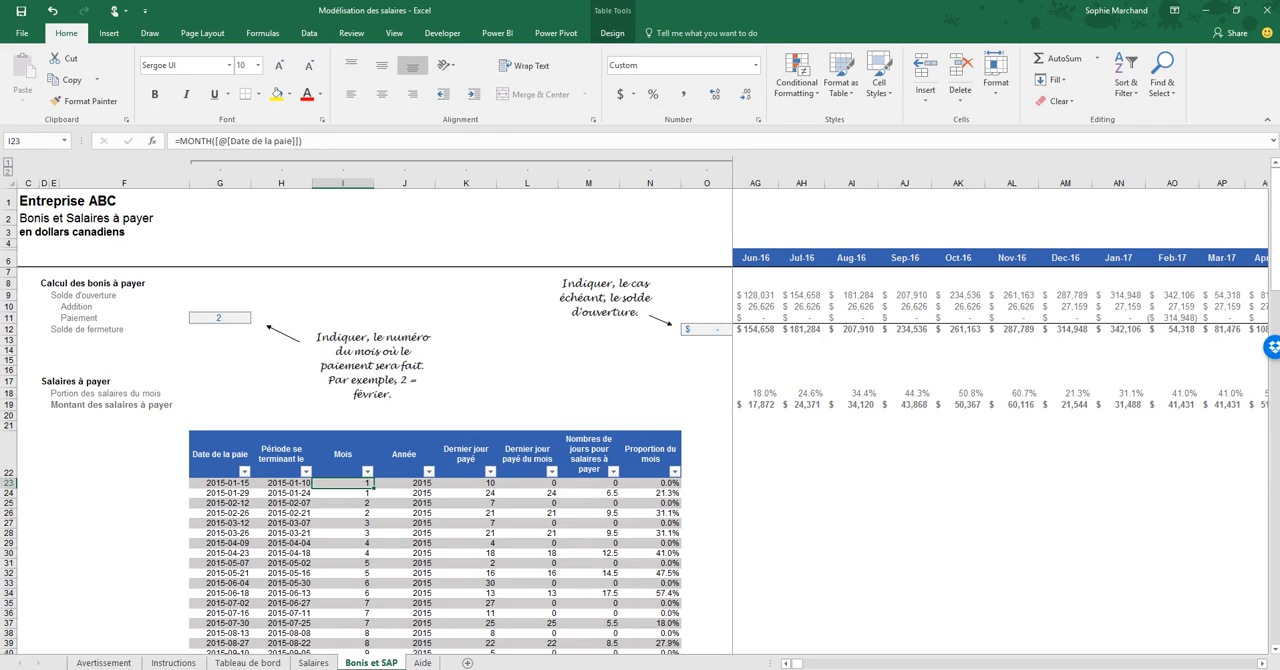
# - Review the "Montant des salaires à payer" formulas along row 19, out to Mar-17 and back to the row's start
pyautogui.click(756, 393)
pyautogui.press('Down')
pyautogui.press('Right')
pyautogui.press('Right')
pyautogui.press('Right')
pyautogui.press('Right')
pyautogui.press('Right')
pyautogui.press('Right')
pyautogui.press('Right')
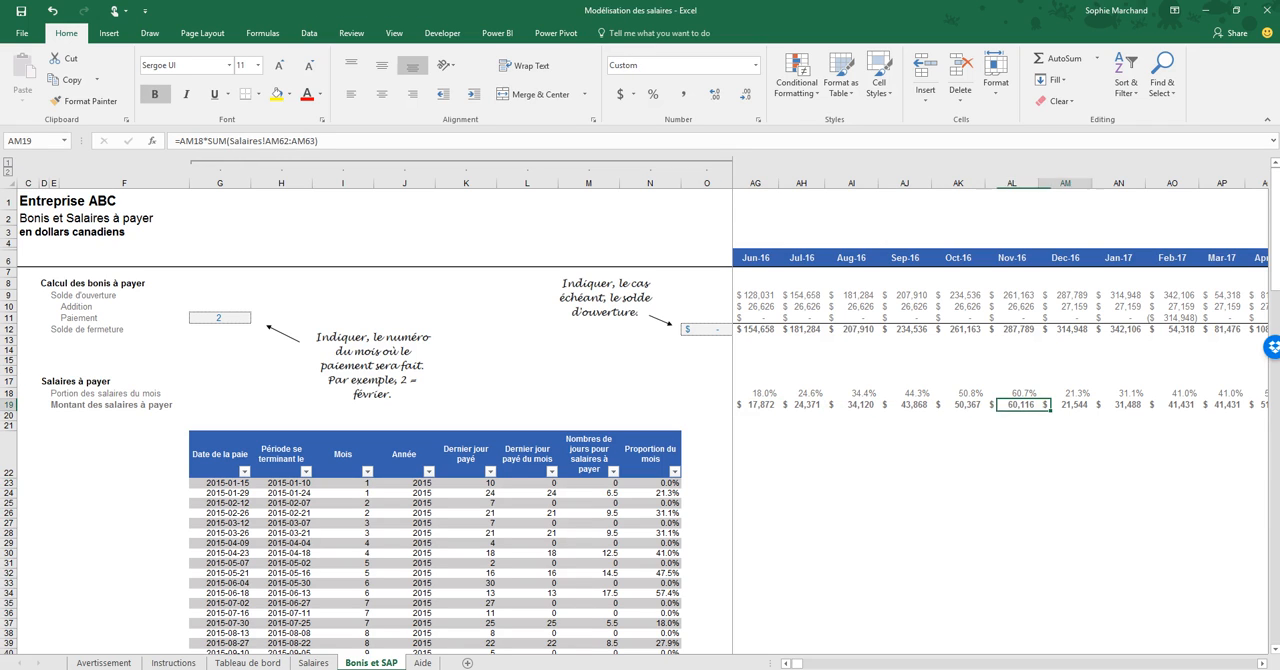
pyautogui.press('Right')
pyautogui.press('Right')
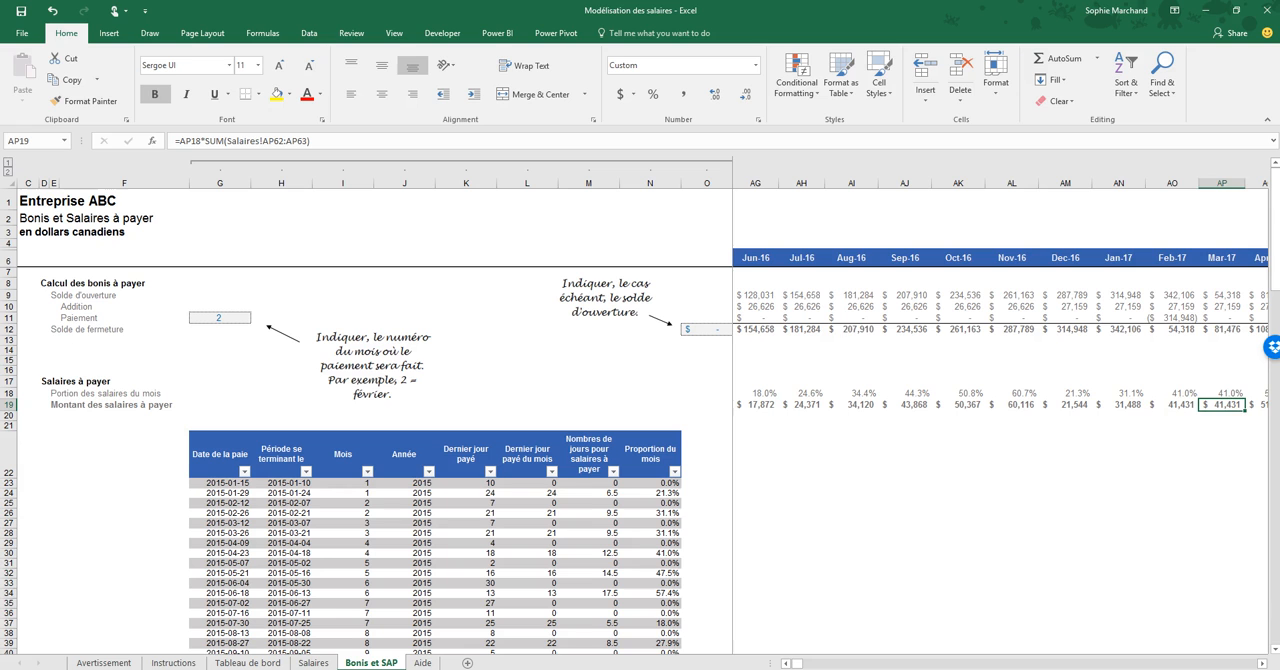
pyautogui.press('Left')
pyautogui.press('Left')
pyautogui.press('Left')
pyautogui.press('Left')
pyautogui.press('Left')
pyautogui.press('Left')
pyautogui.press('Left')
pyautogui.press('Left')
pyautogui.press('Left')
pyautogui.press('Left')
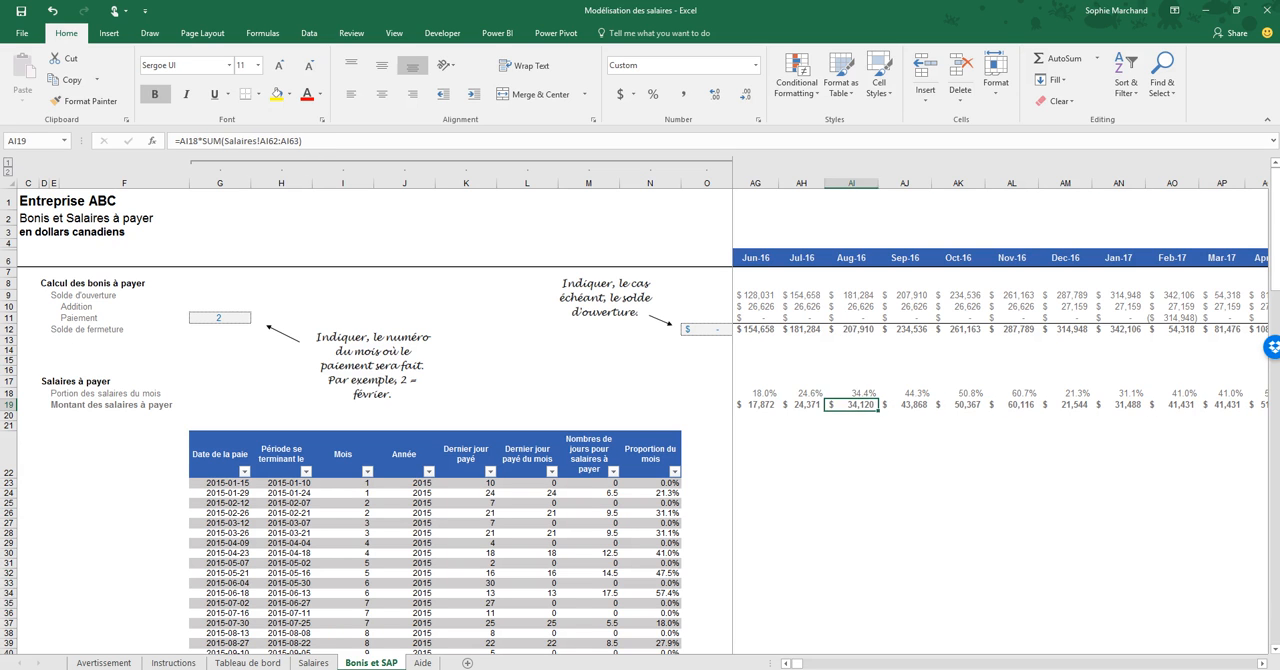
pyautogui.press('Left')
pyautogui.press('Left')
pyautogui.press('Left')
pyautogui.press('Left')
pyautogui.press('Left')
pyautogui.press('Left')
pyautogui.press('Left')
pyautogui.press('Left')
pyautogui.press('Left')
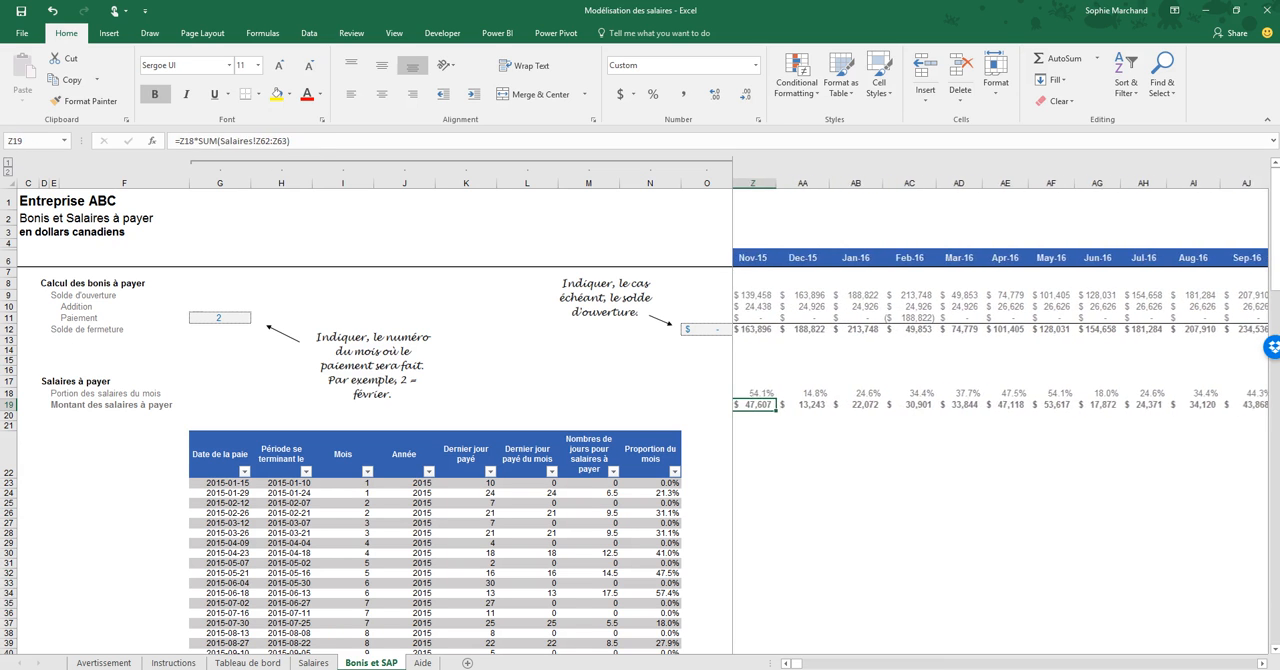
pyautogui.press('Left')
pyautogui.press('Left')
pyautogui.press('Left')
pyautogui.press('Left')
pyautogui.press('Left')
pyautogui.press('Left')
pyautogui.press('Left')
pyautogui.press('Left')
pyautogui.press('Left')
pyautogui.press('Left')
pyautogui.press('Left')
pyautogui.press('Left')
pyautogui.press('Left')
pyautogui.press('Left')
pyautogui.press('Left')
pyautogui.press('Left')
pyautogui.press('Left')
pyautogui.press('Left')
pyautogui.press('Left')
pyautogui.press('Left')
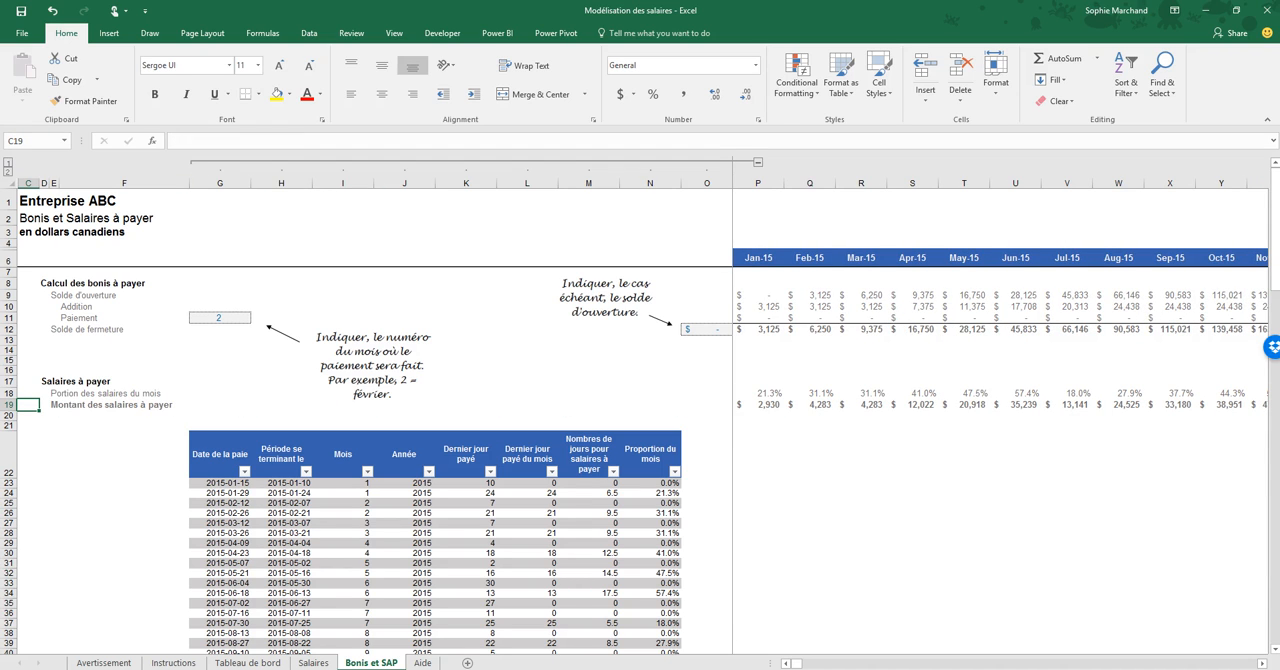
# - Collapse the grouped columns G to O on Bonis et SAP, and go through Salaires to the Tableau de bord sheet
pyautogui.click(8, 162)
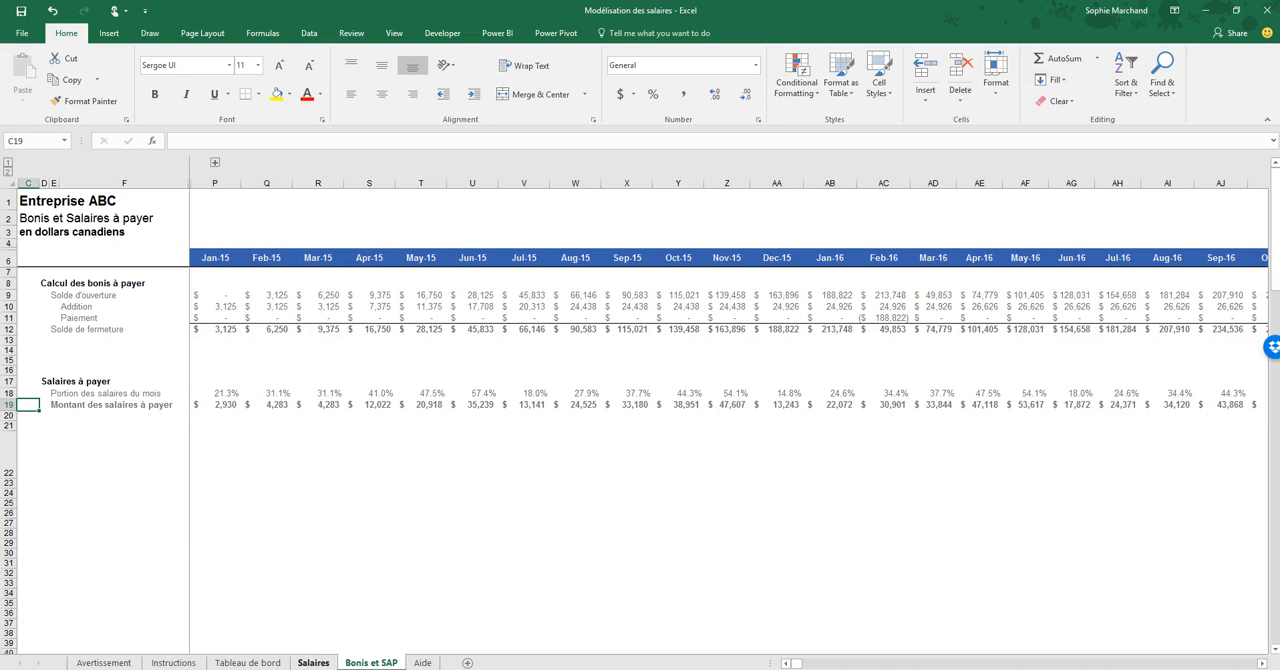
pyautogui.click(313, 662)
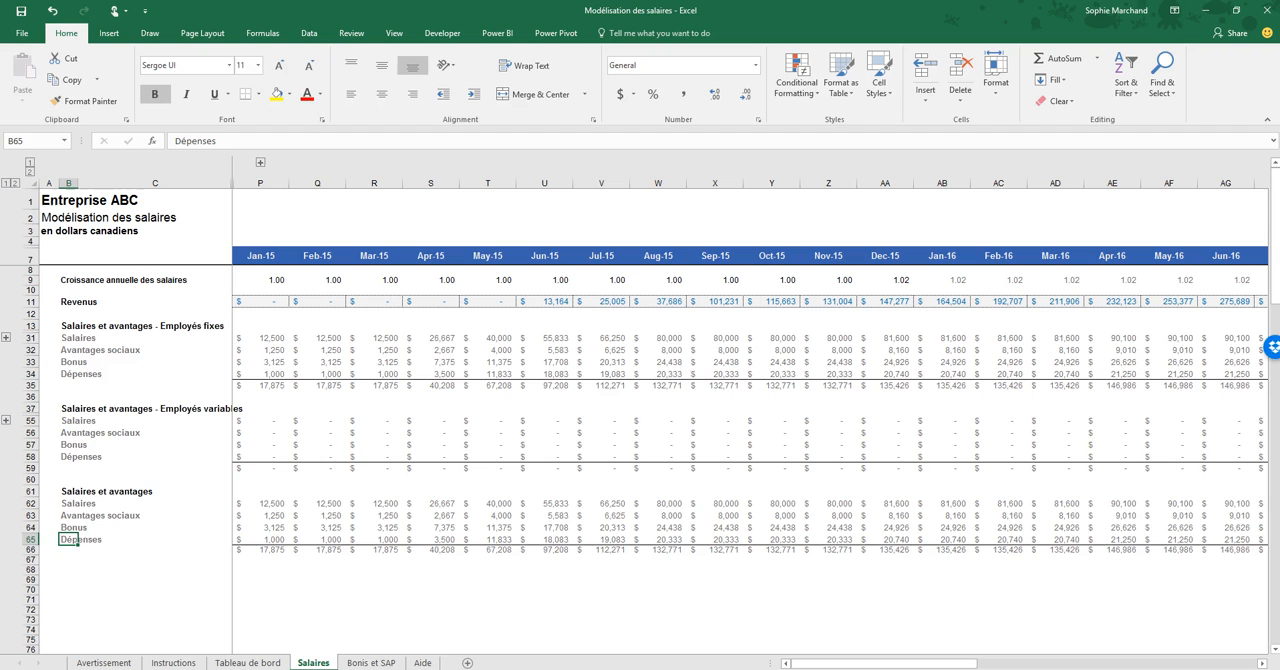
pyautogui.click(249, 662)
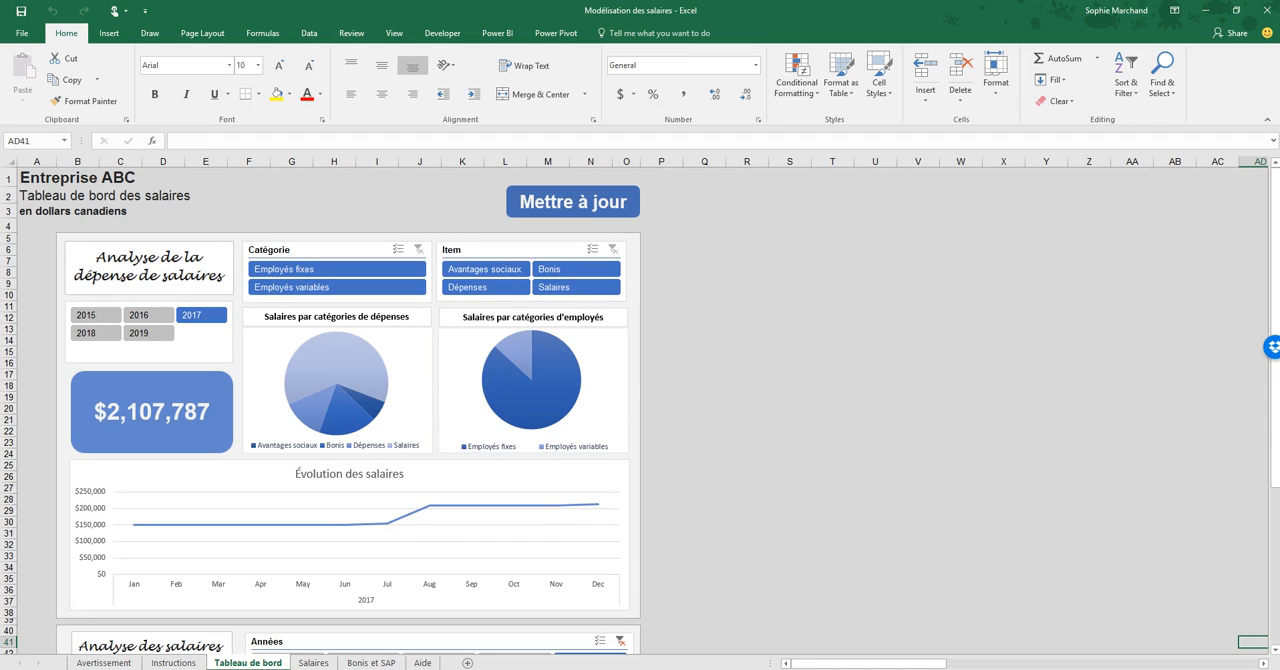
# - Filter the "Évolution des salaires et bonis à payer" chart by year, first 2018 and finally 2017
pyautogui.scroll(-8, 640, 410)
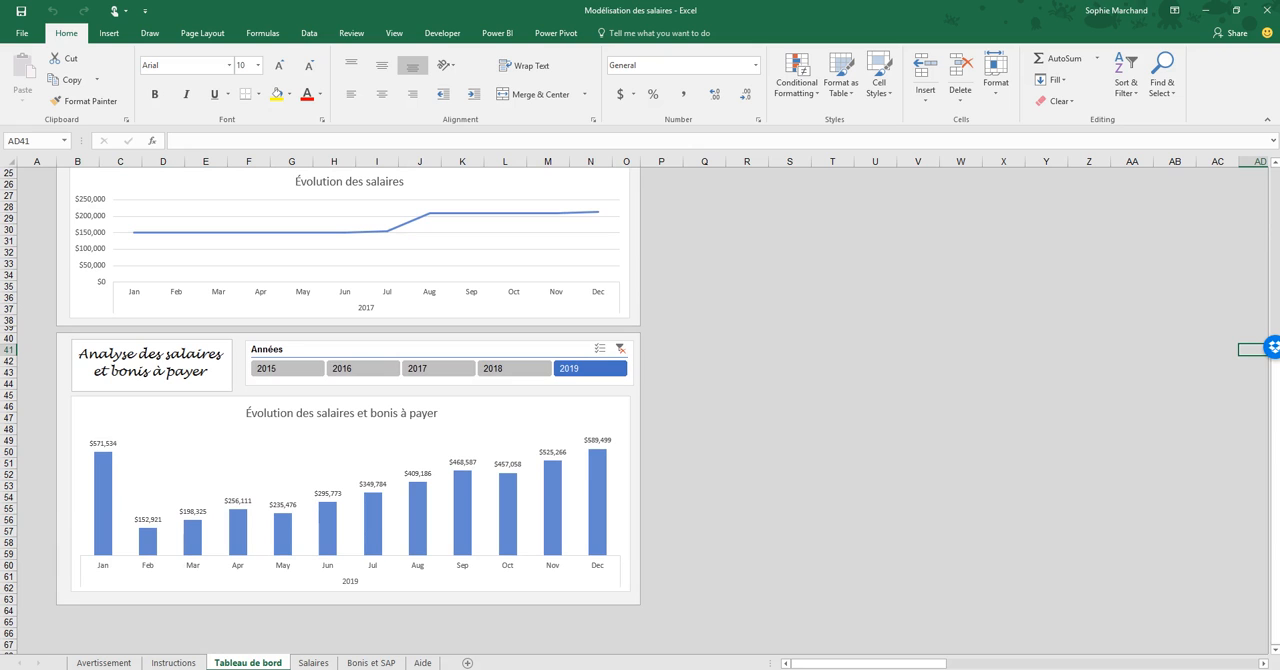
pyautogui.click(514, 369)
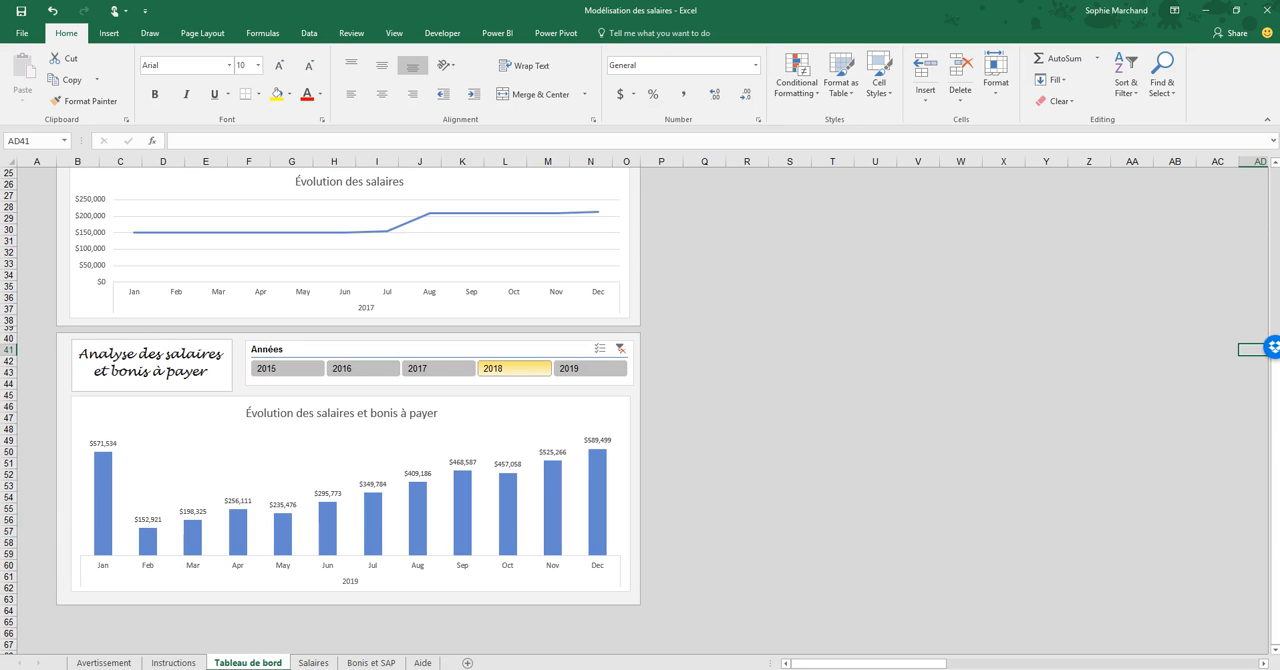
pyautogui.click(438, 368)
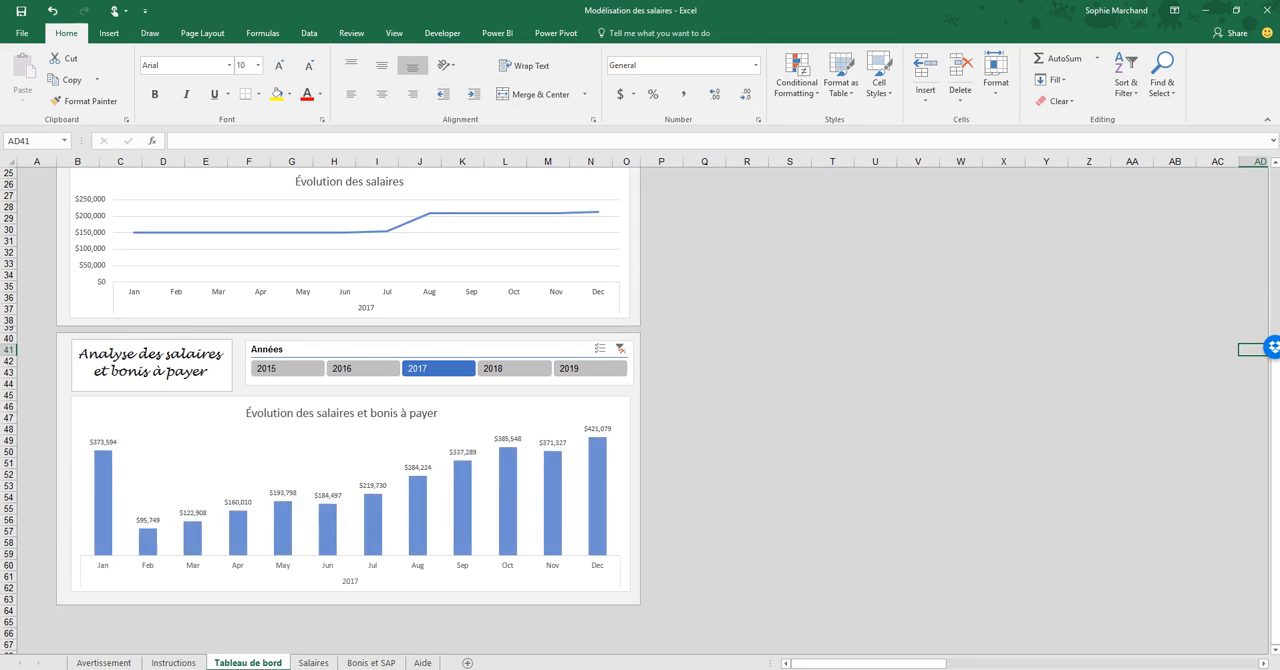
# - Filter both the "Évolution des salaires et bonis à payer" chart and the dashboard's salary expense analysis to 2016
pyautogui.click(362, 368)
pyautogui.scroll(1, 362, 368)
pyautogui.scroll(7, 640, 410)
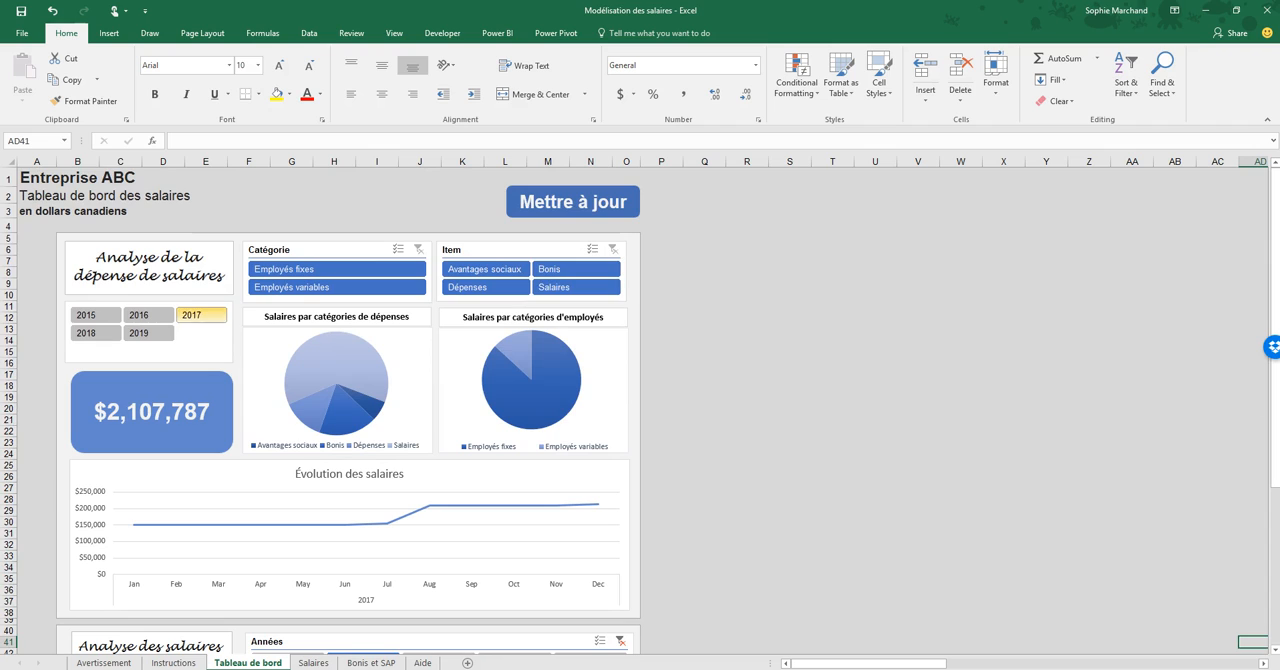
pyautogui.click(138, 315)
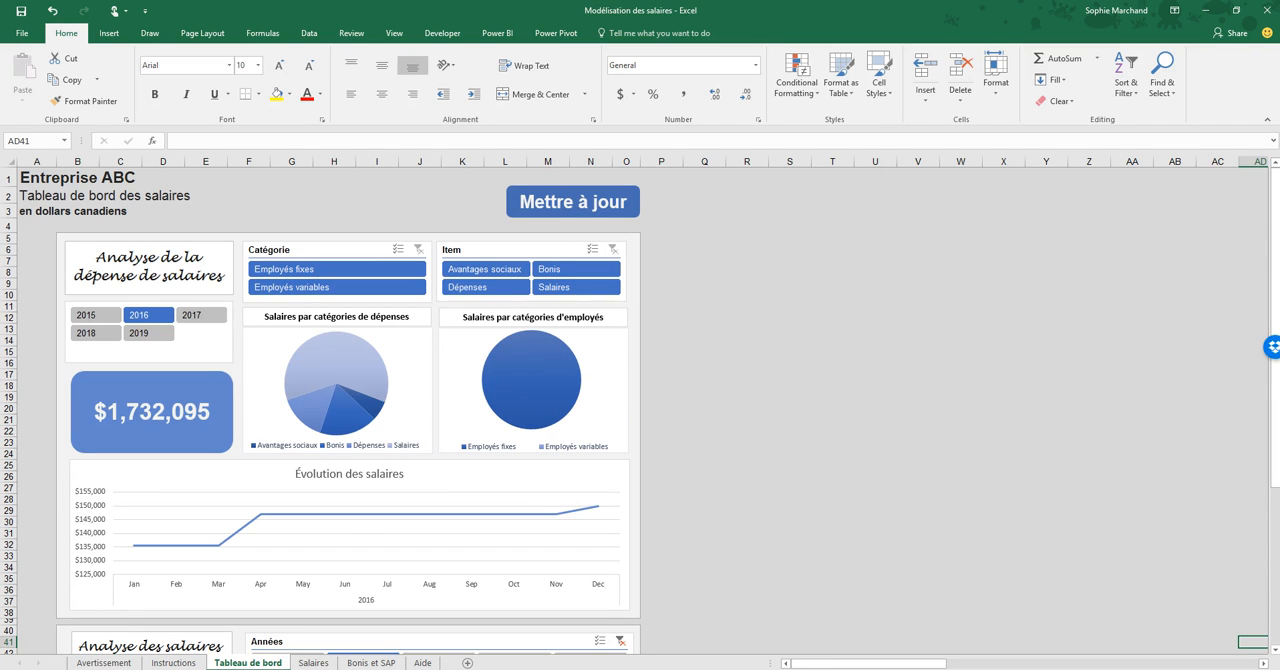
# - Compare Employés fixes and Employés variables in the Catégorie filter for 2016 and 2017, and clear that filter with 2017 selected
pyautogui.click(337, 268)
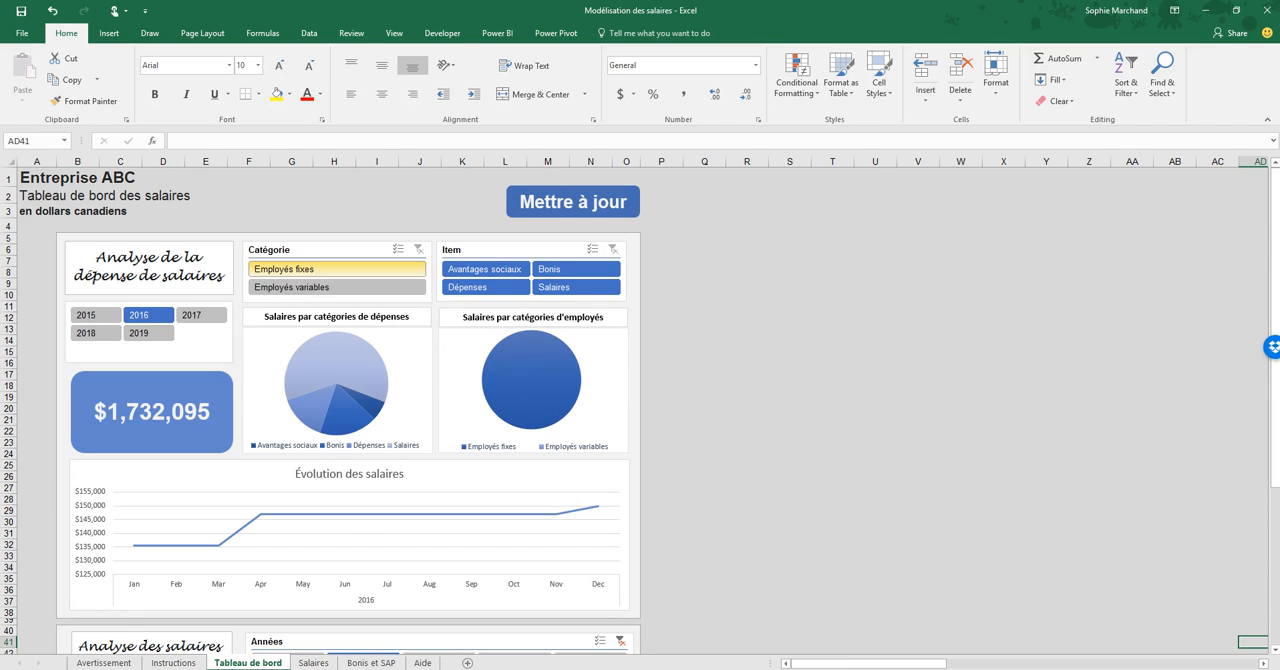
pyautogui.click(337, 287)
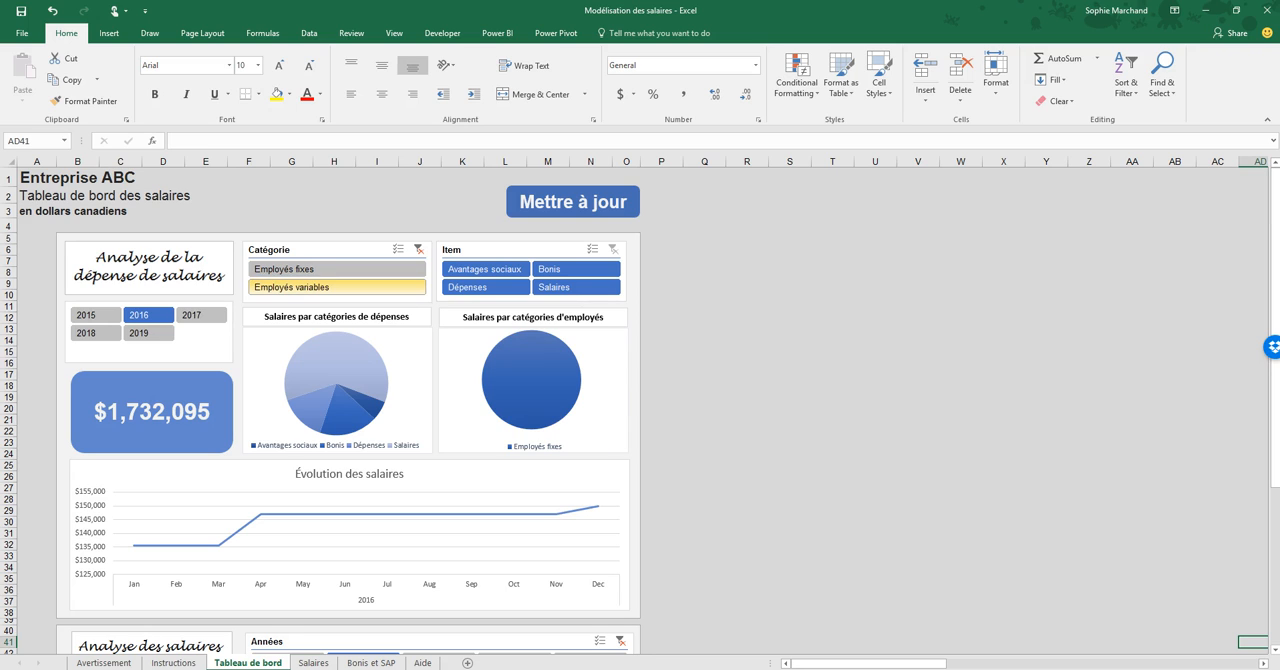
pyautogui.click(337, 268)
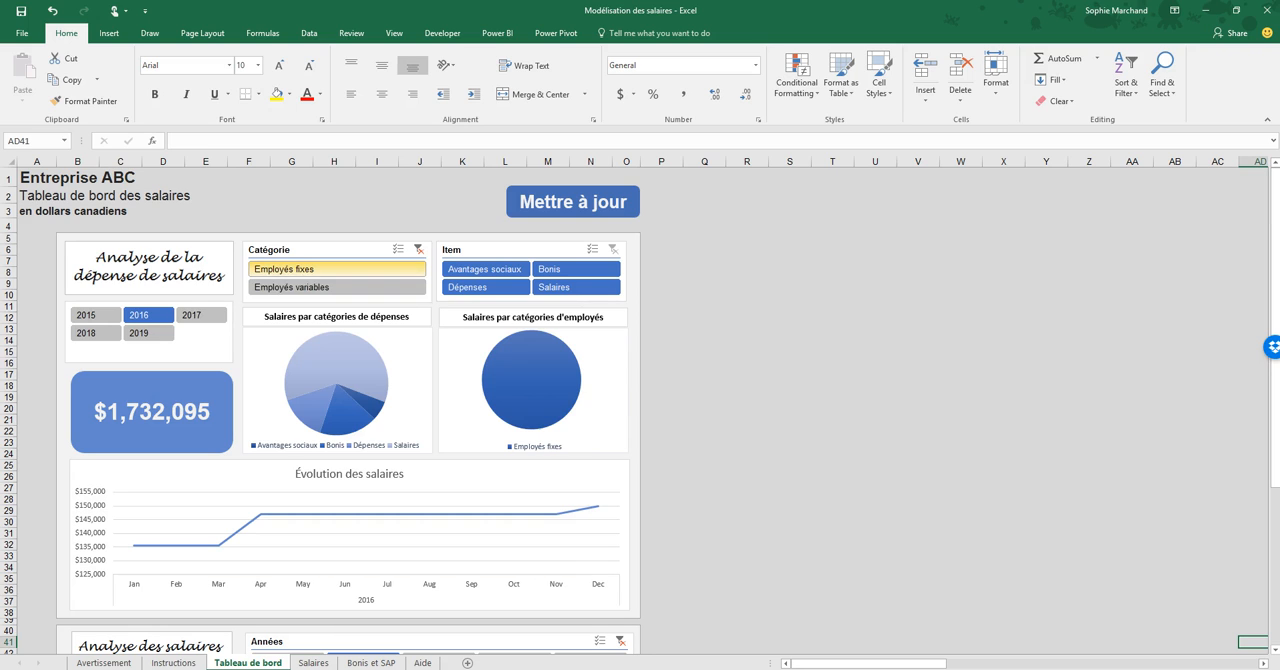
pyautogui.click(201, 315)
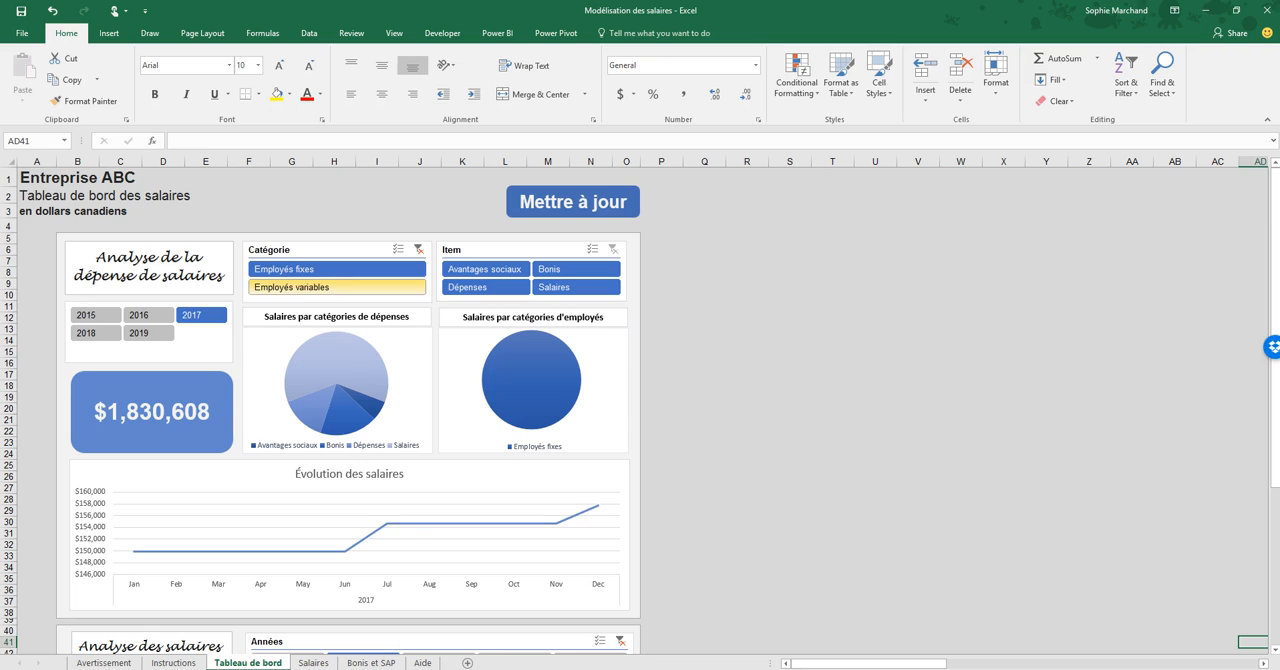
pyautogui.click(337, 287)
pyautogui.click(337, 269)
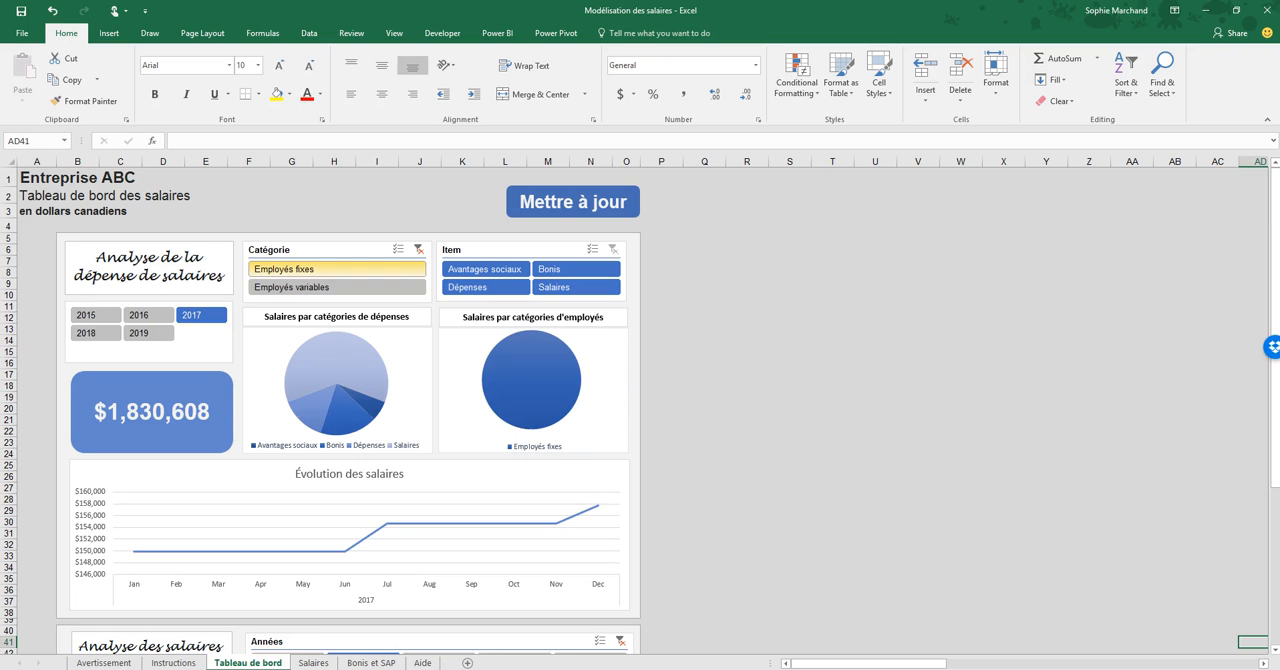
pyautogui.click(419, 249)
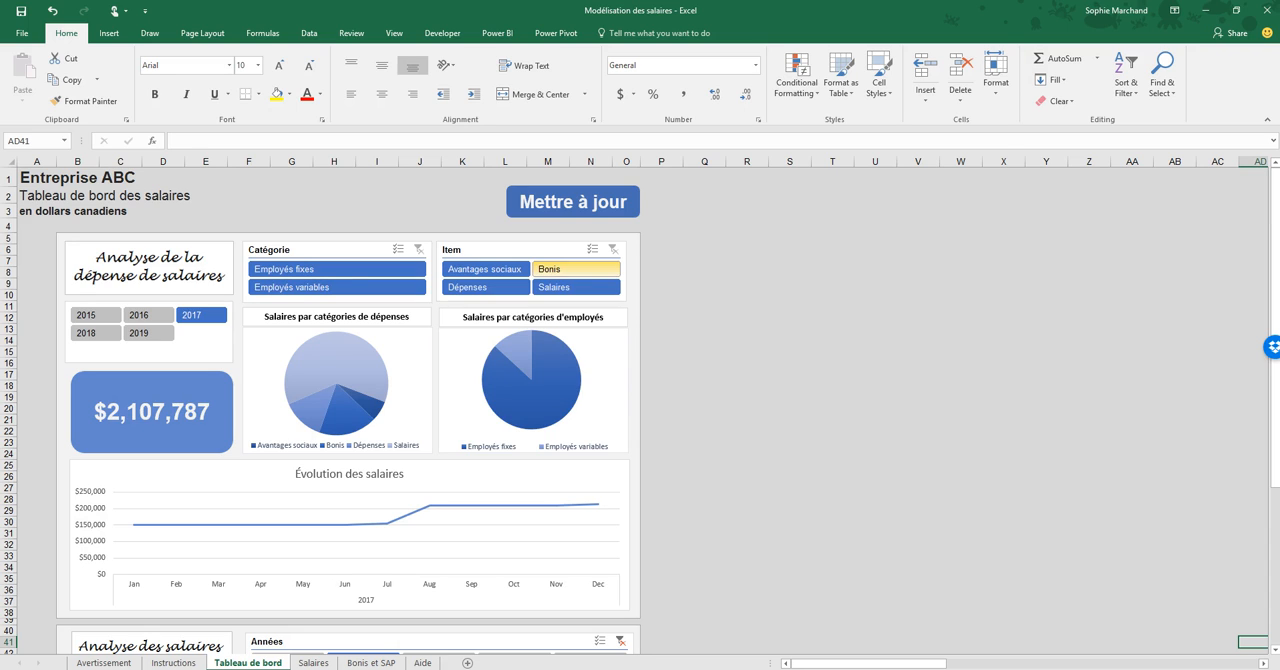
# - View the 2017 expense charts filtered to the Bonis item, and clear the Item filter
pyautogui.click(576, 269)
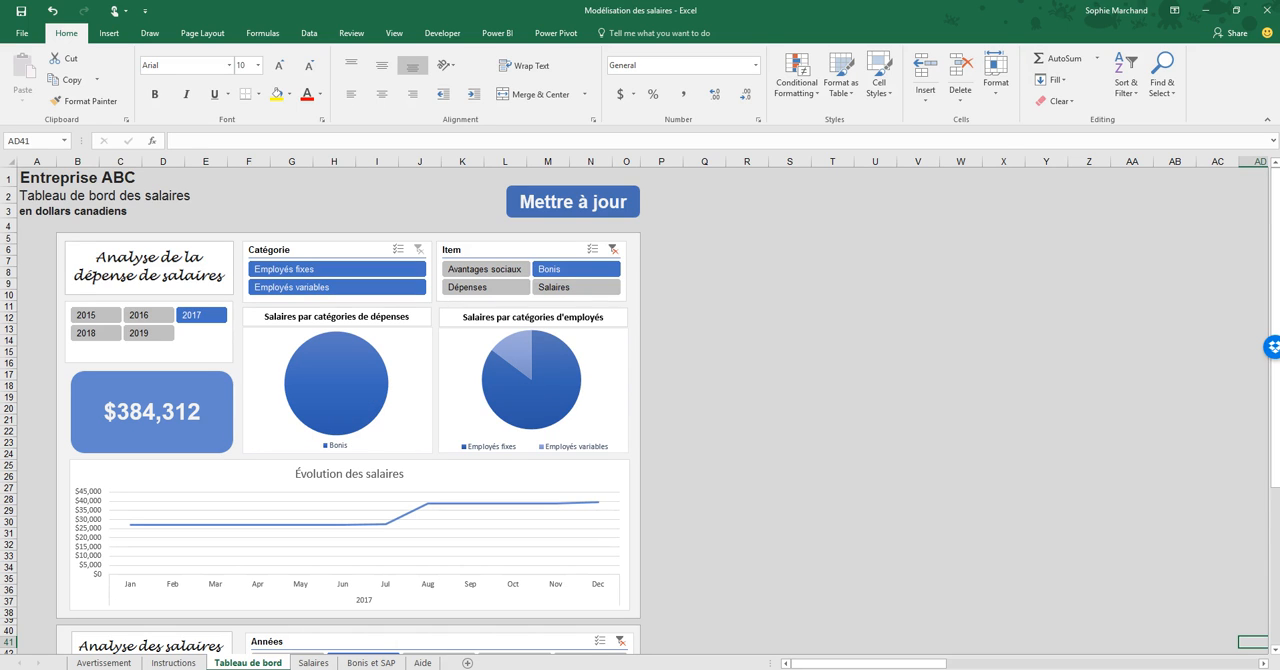
pyautogui.click(613, 249)
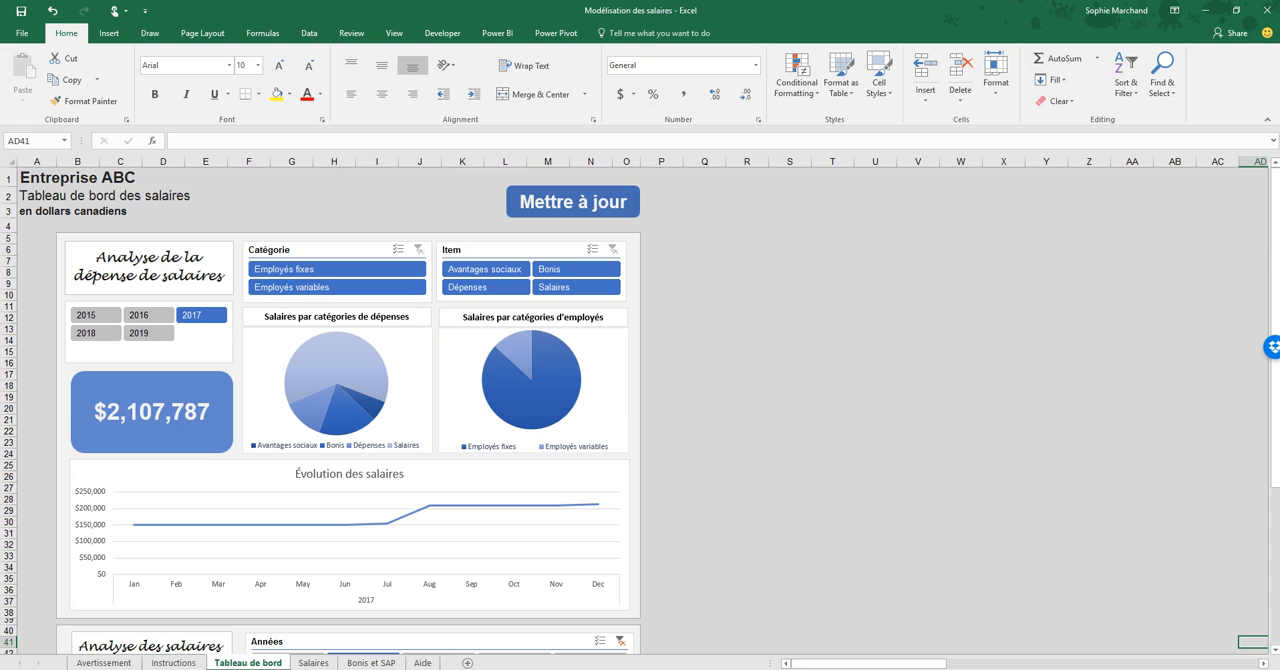
# - Expand the grouped columns and rows on the Salaires sheet and select the fixed-employee assumptions in C17:I23
pyautogui.hotkey('ctrl', 'pagedown')
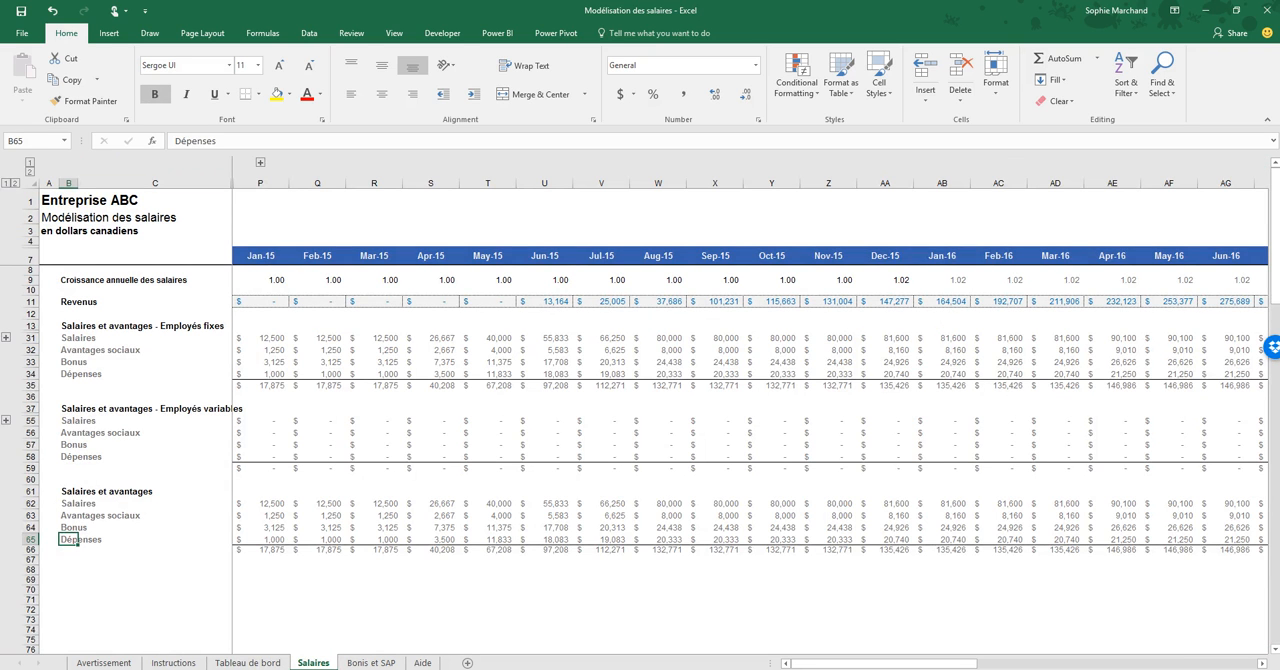
pyautogui.click(260, 162)
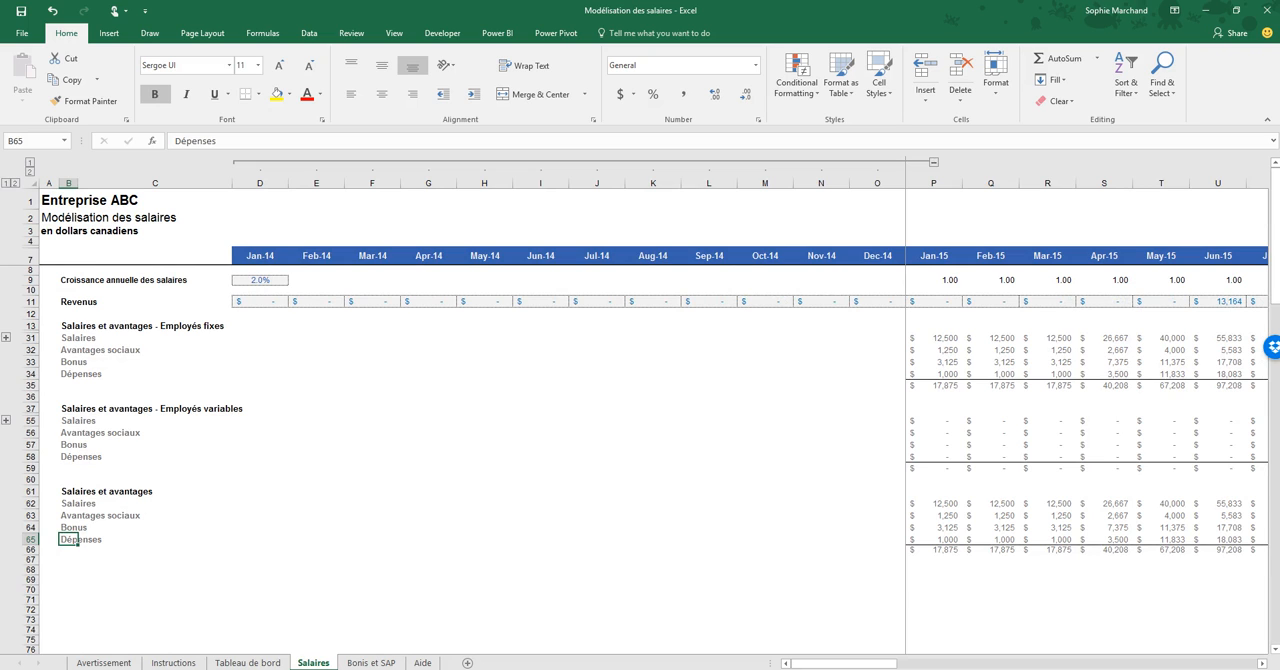
pyautogui.click(15, 183)
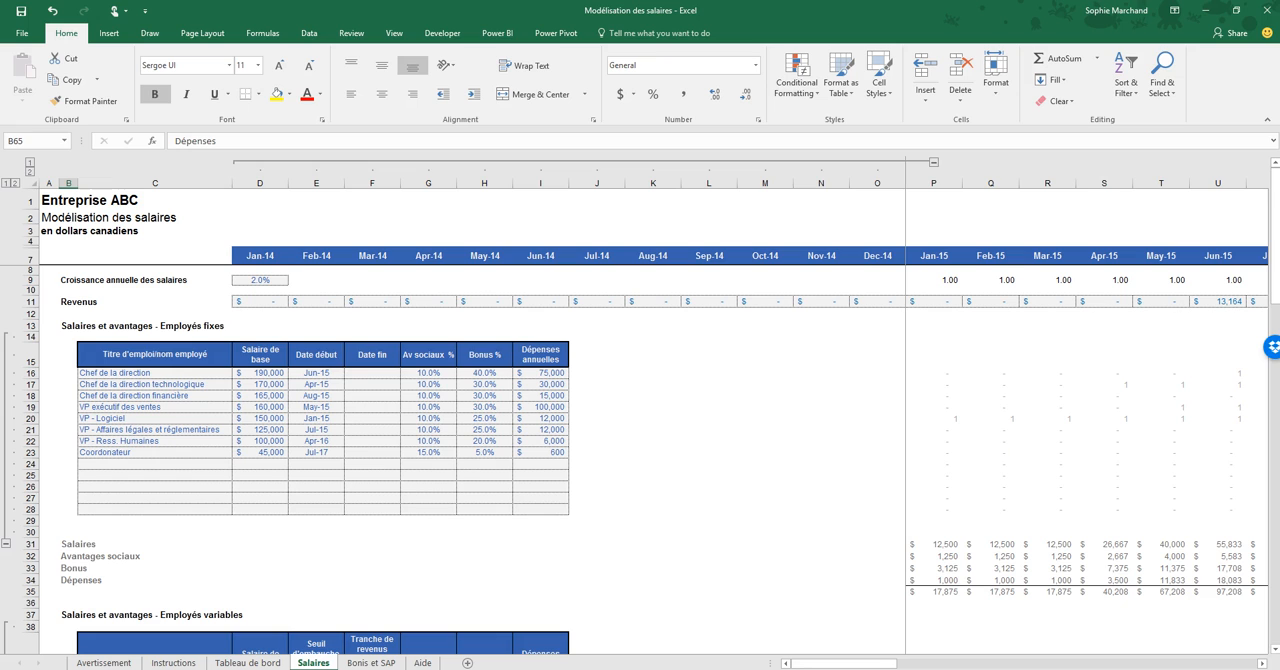
pyautogui.moveTo(140, 384); pyautogui.dragTo(540, 453)
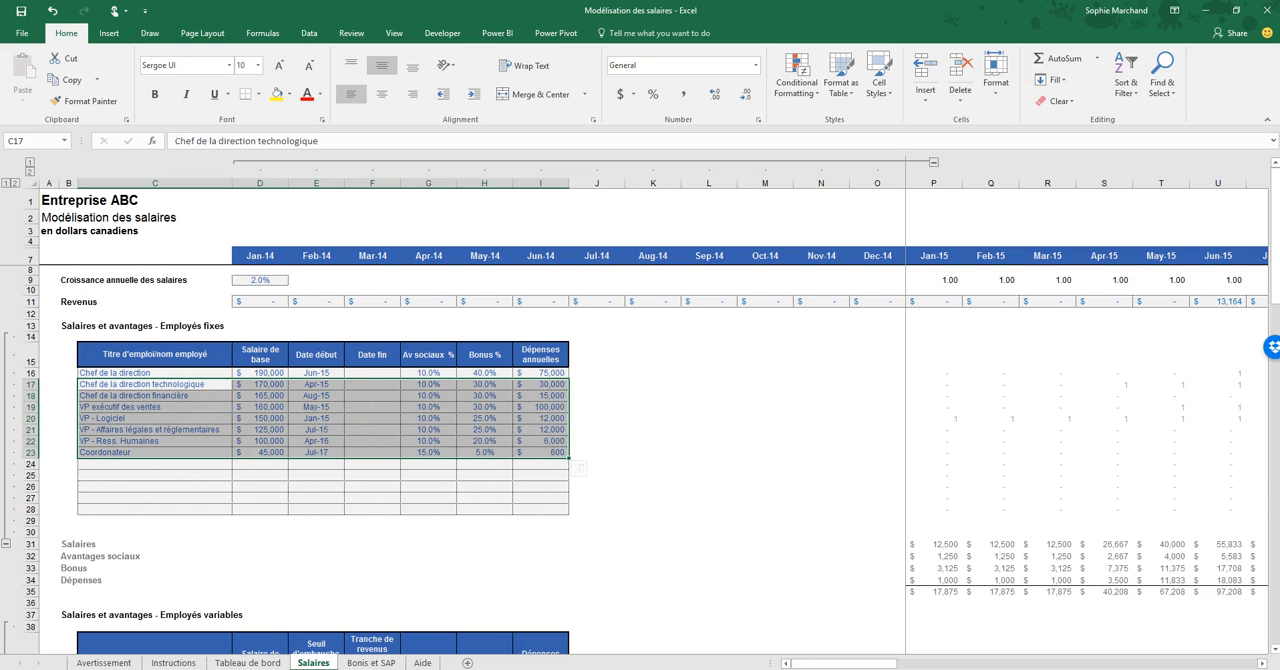
# - Consult the Instructions sheet and return to the Chef de la direction entry in the fixed-employee table on Salaires
pyautogui.click(173, 662)
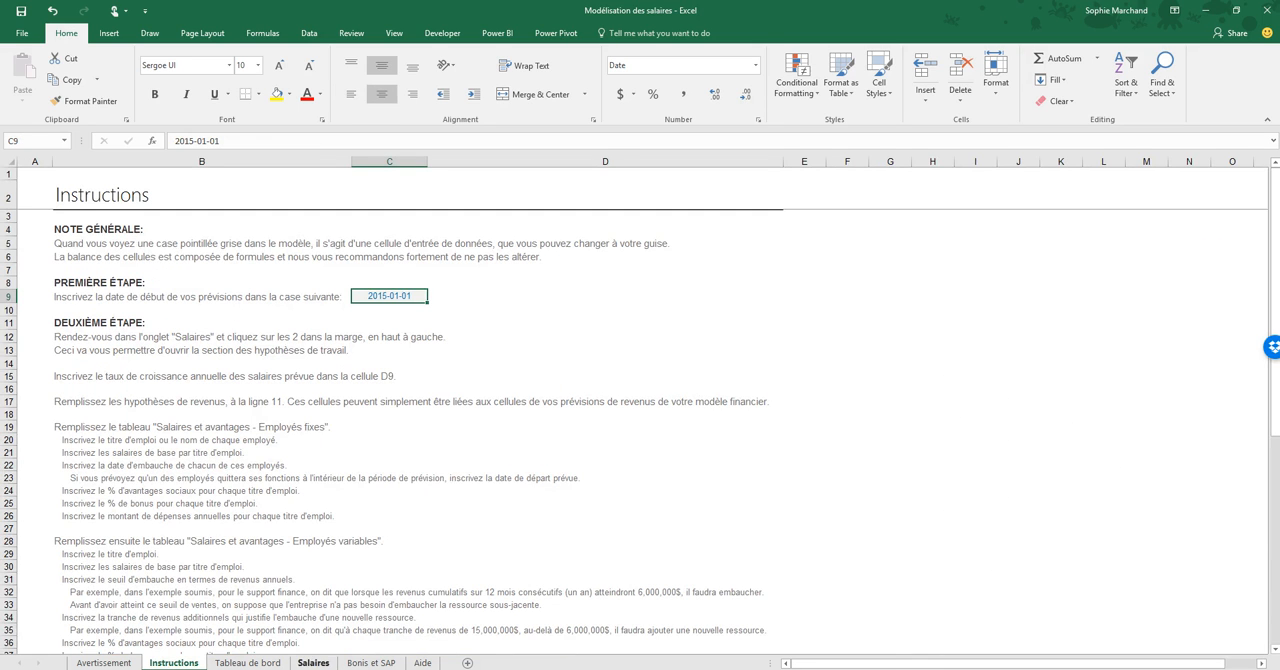
pyautogui.click(313, 662)
pyautogui.click(155, 373)
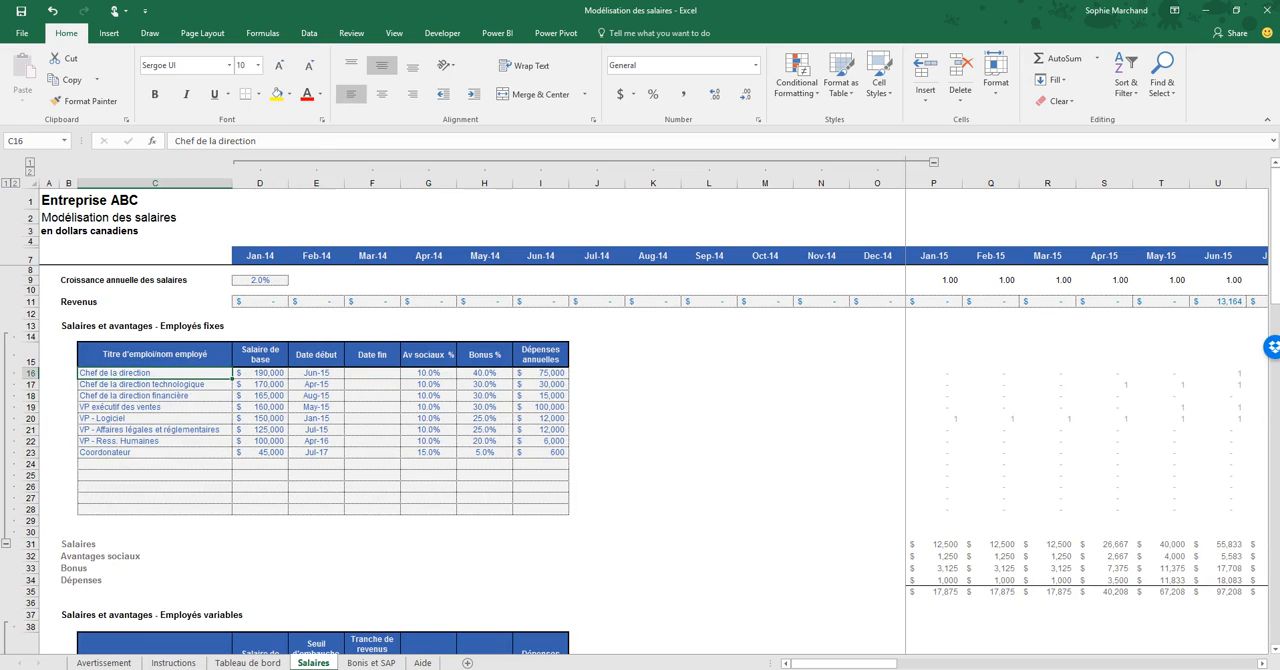
# - Collapse all grouped columns and rows on the Salaires sheet and return to the Tableau de bord sheet
pyautogui.click(30, 162)
pyautogui.click(6, 183)
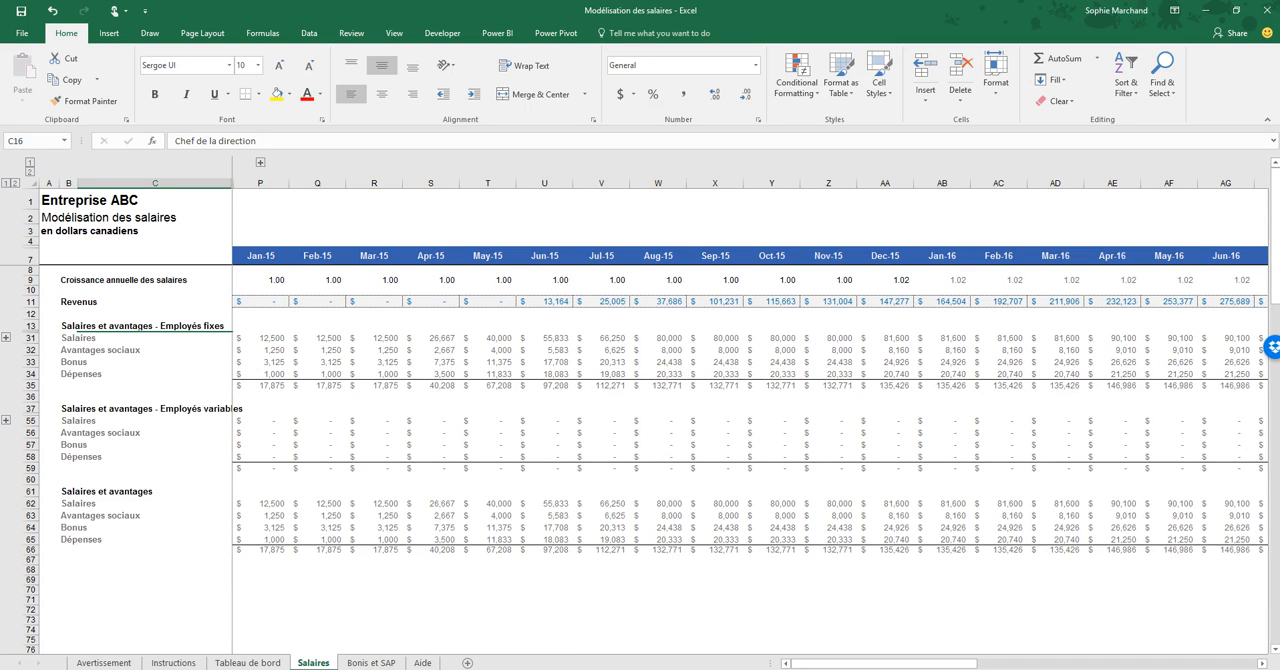
pyautogui.click(248, 663)
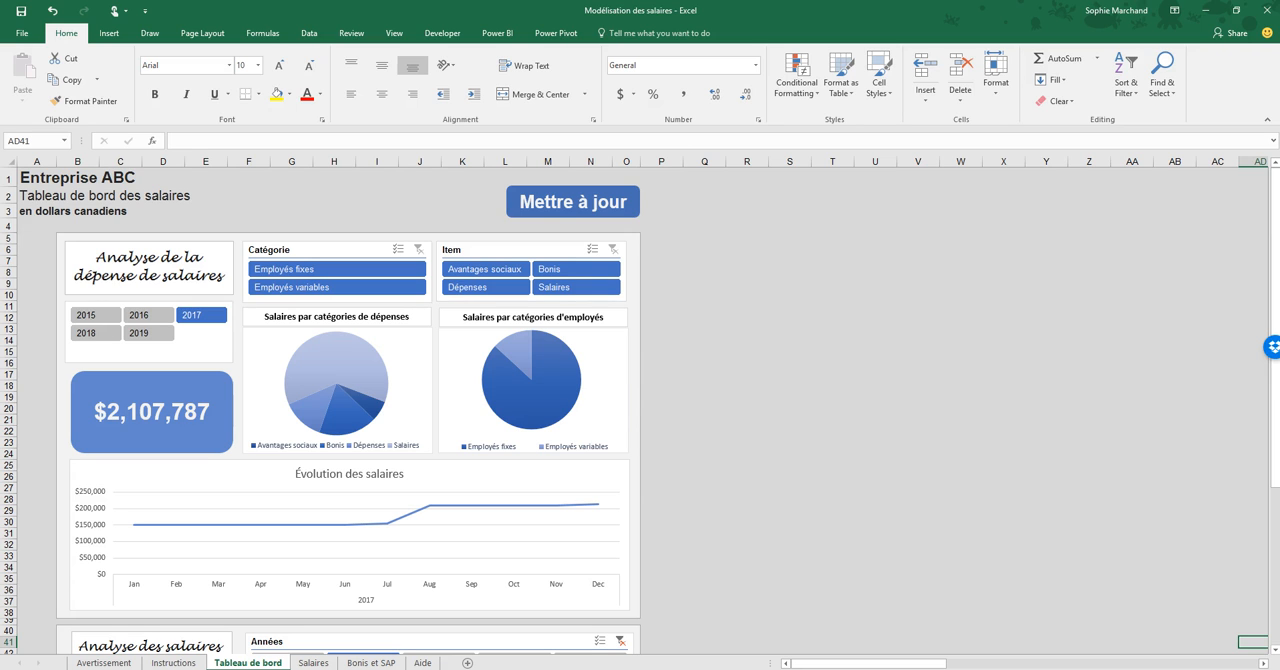
pyautogui.hotkey('alt', 'Tab')
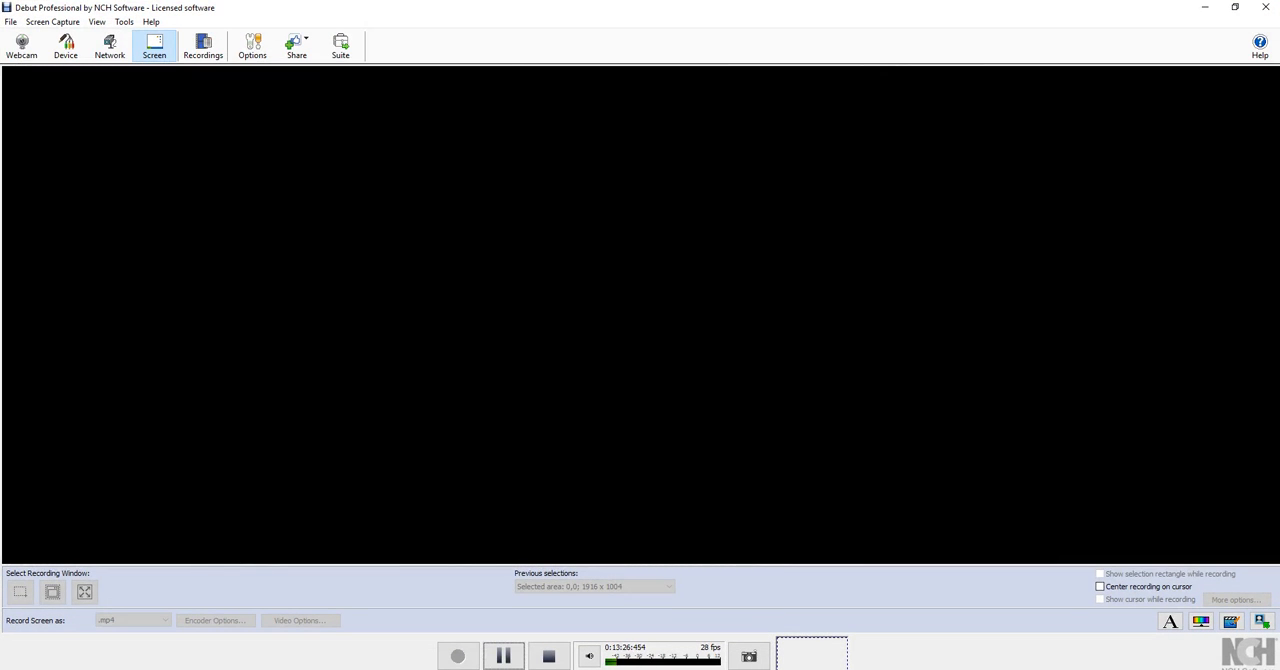